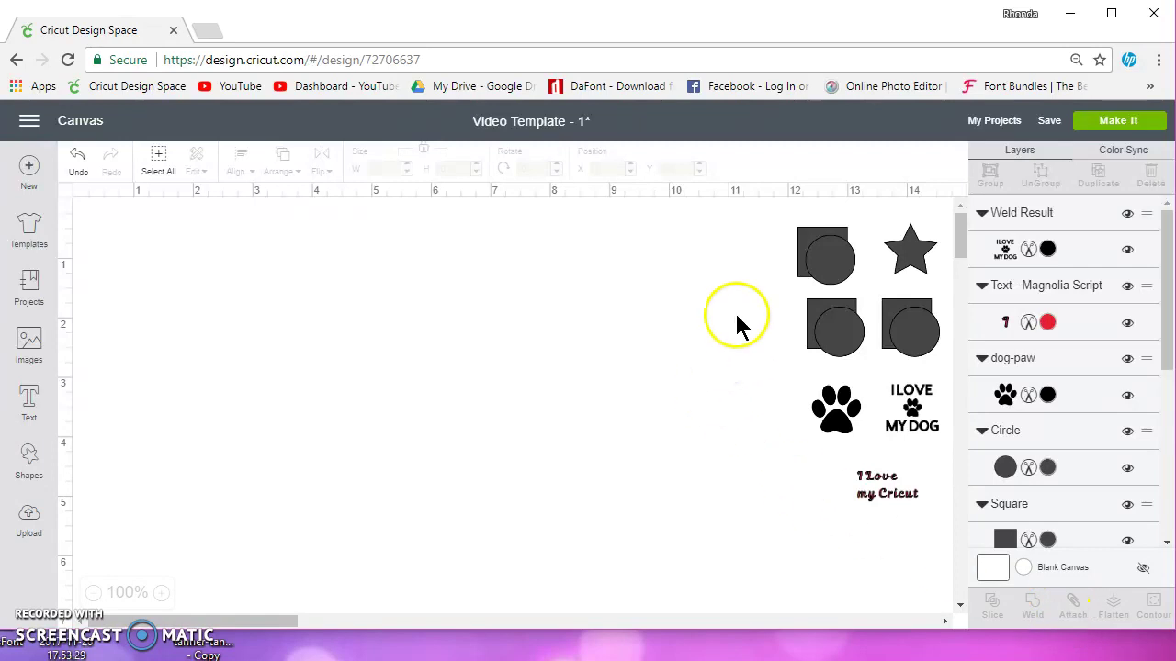
Drag the top square-and-circle pair onto the open canvas at X 5.097, Y 0.875.
mouse_move(762, 216)
mouse_down()
mouse_move(777, 236)
mouse_move(853, 267)
mouse_move(488, 273)
mouse_move(425, 297)
mouse_up()
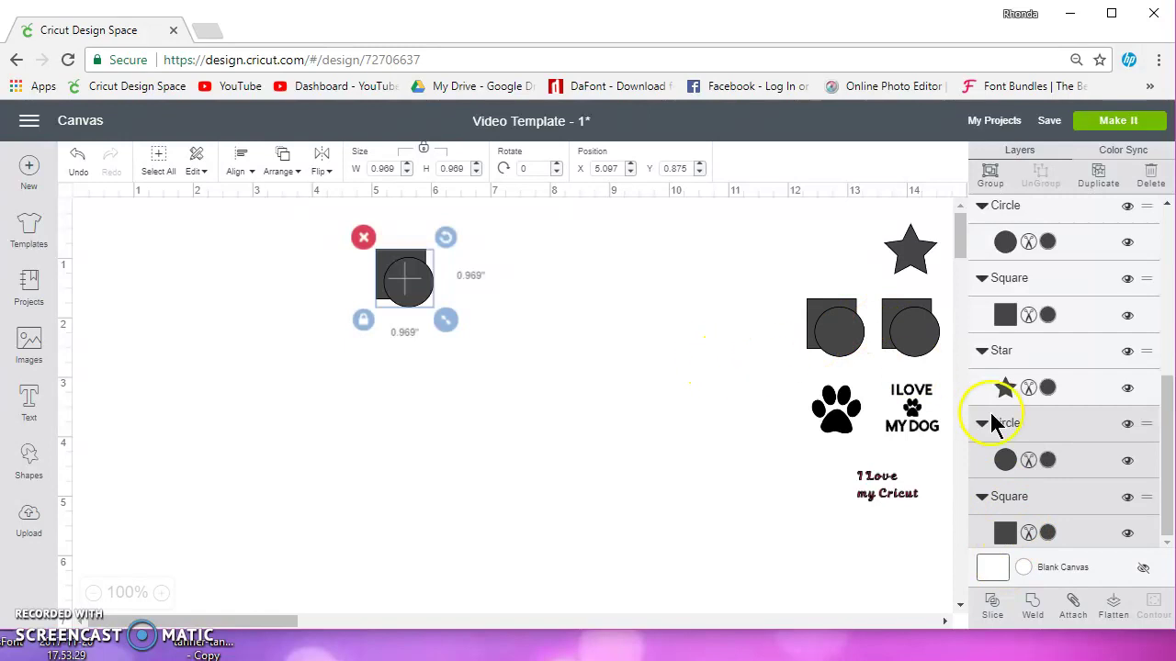
Colour both the circle and the square Royal Violet.
click(1004, 459)
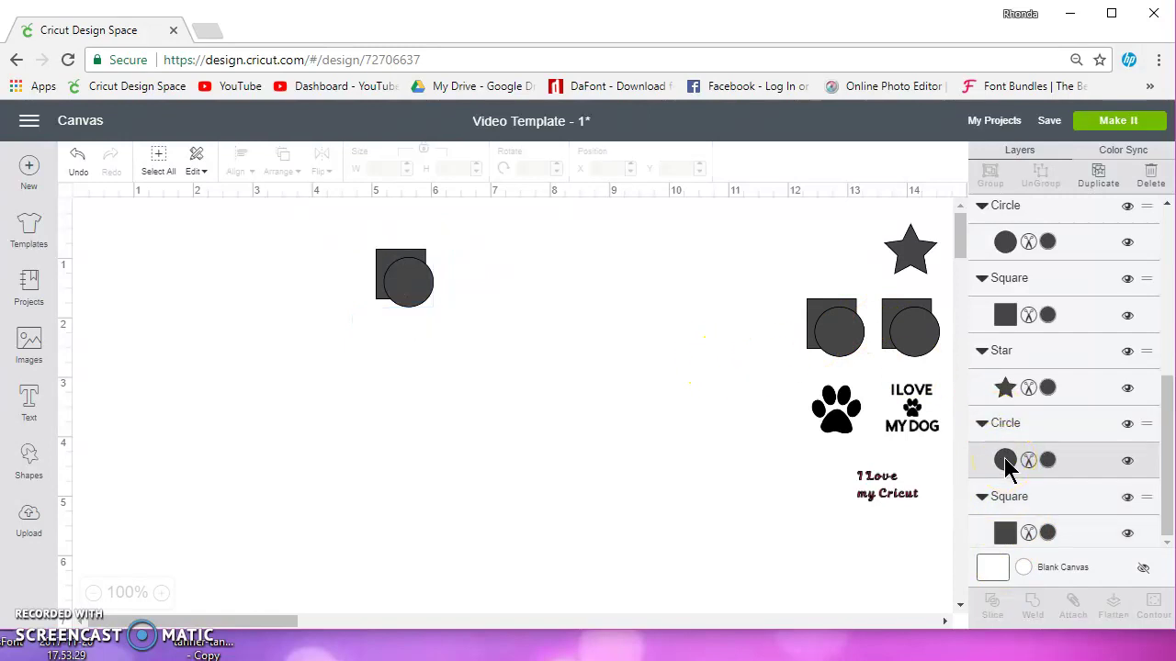
click(932, 424)
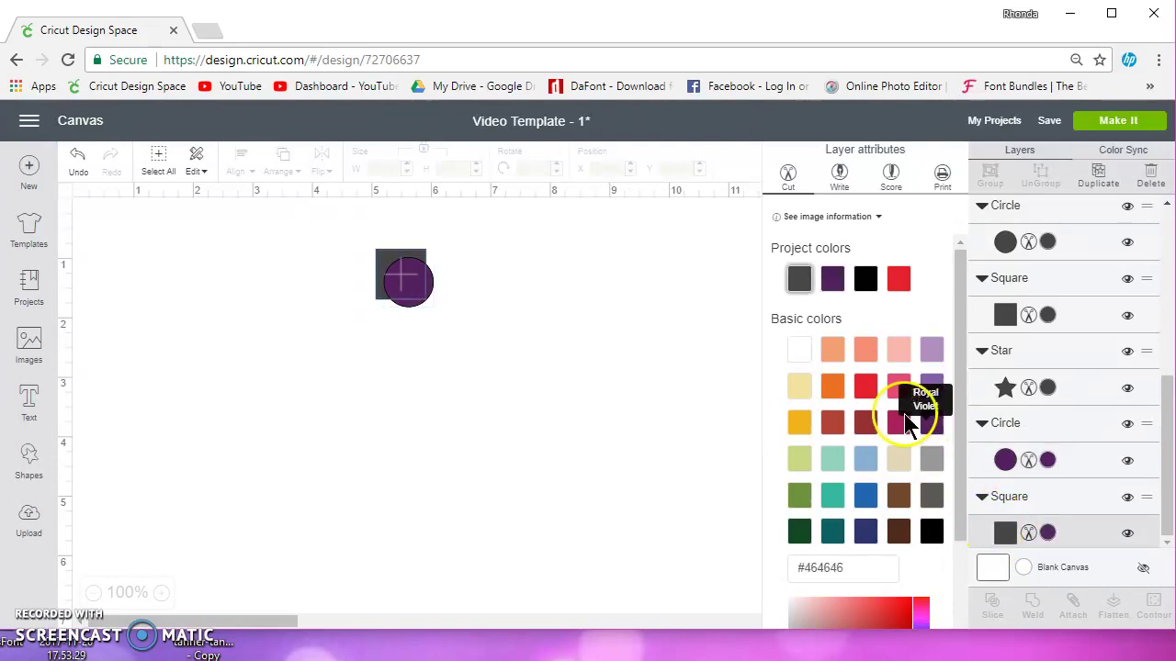
click(932, 423)
click(477, 340)
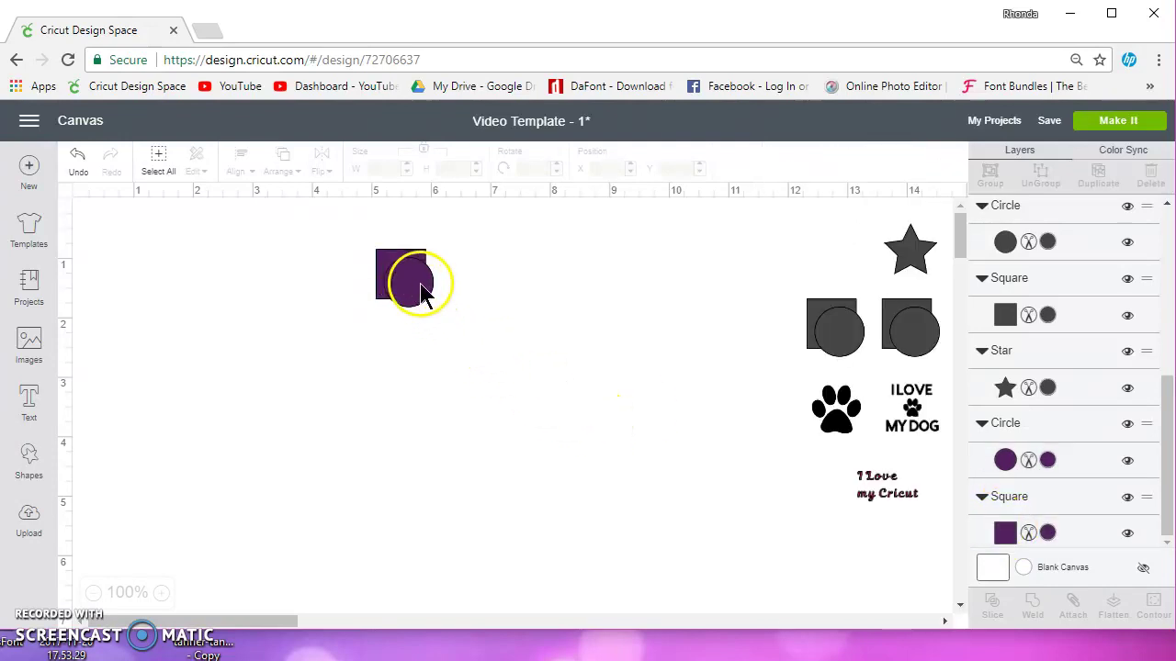
Enlarge the purple pair to 3.455 in, attach them, and send them to Make It.
drag(358, 228, 322, 240)
click(599, 484)
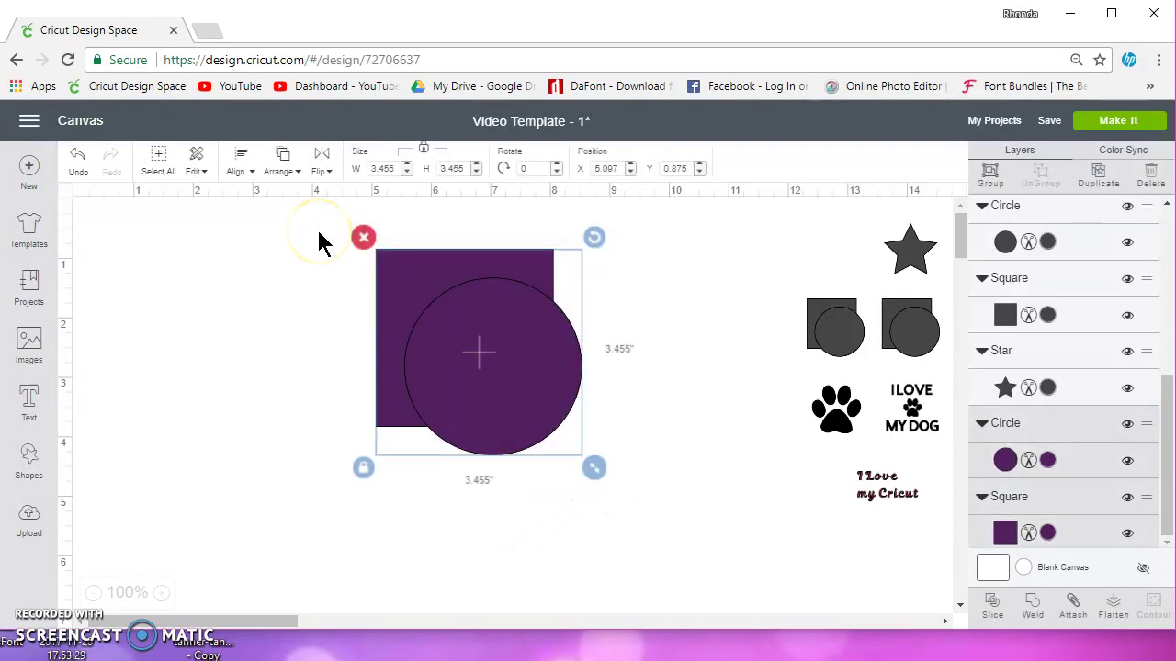
click(1072, 598)
click(1107, 117)
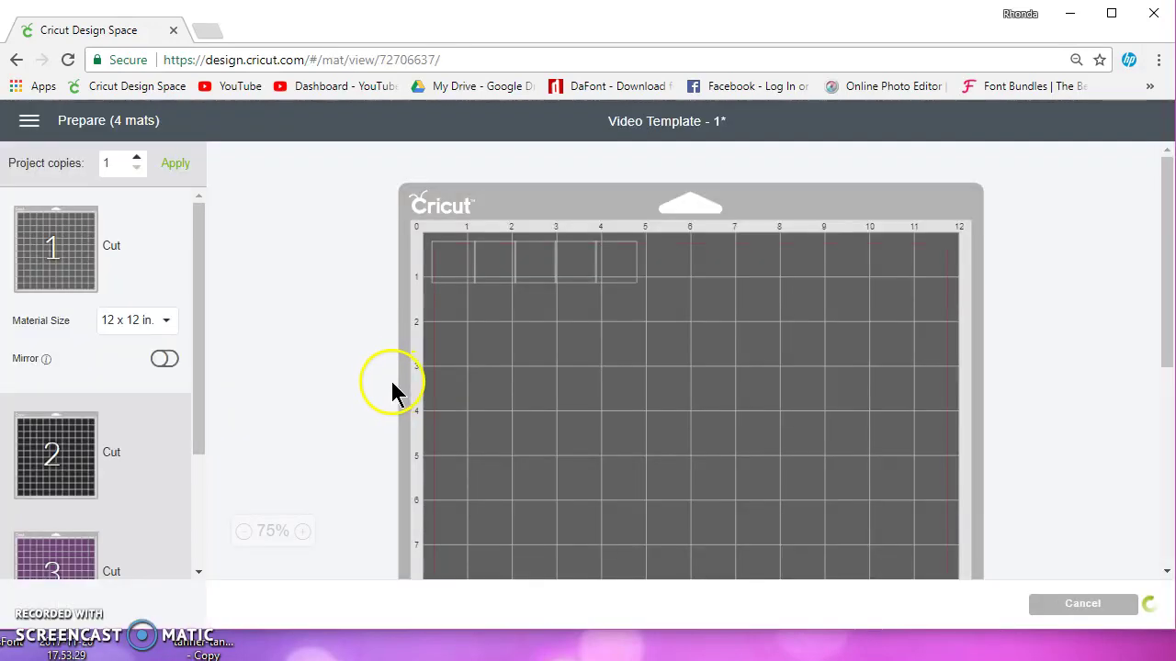
Preview mat 3 showing the attached purple square and circle, then return to the Canvas.
click(78, 560)
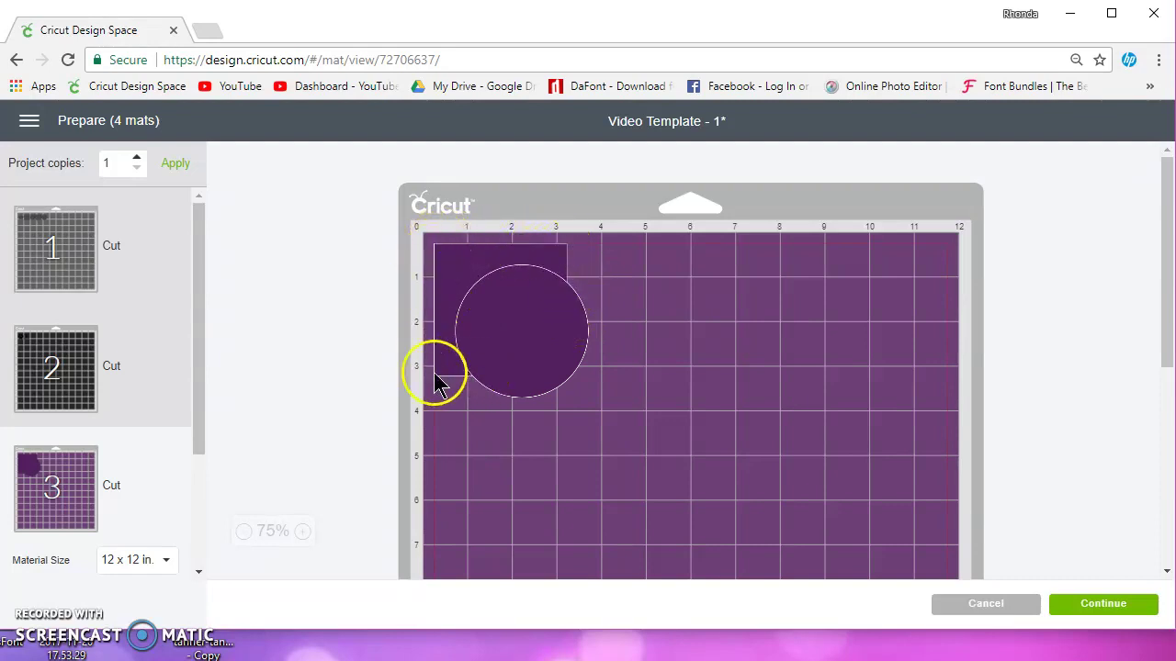
mouse_move(440, 385)
mouse_down()
mouse_move(491, 385)
mouse_move(475, 389)
mouse_move(472, 291)
mouse_move(554, 287)
mouse_up()
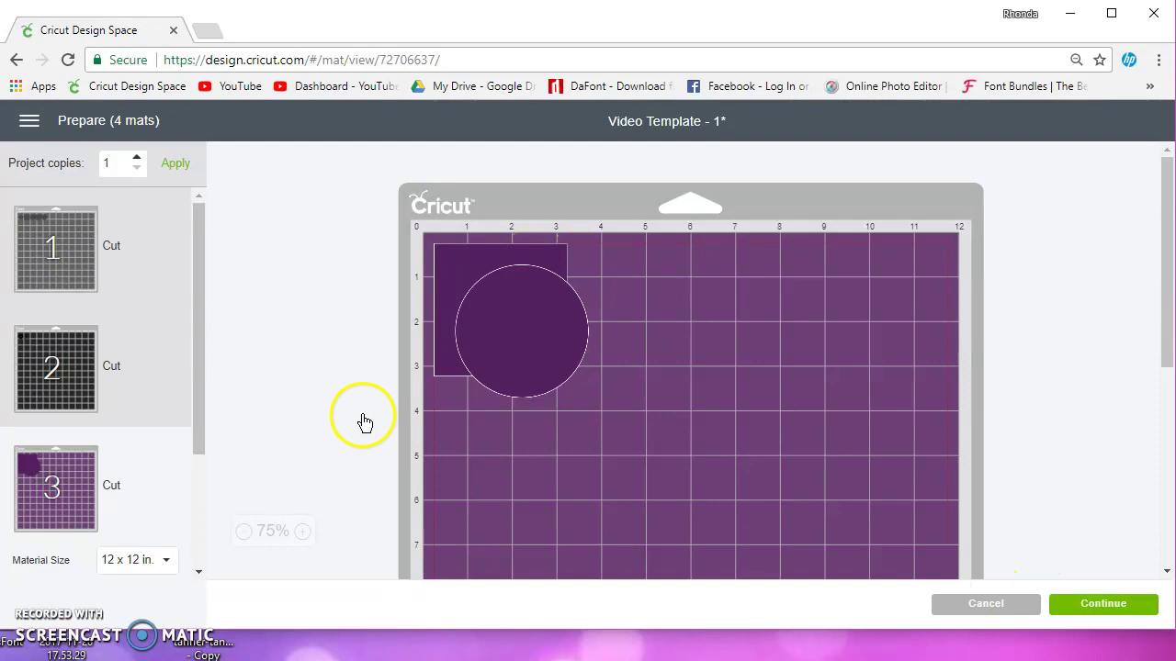
key(alt+Left)
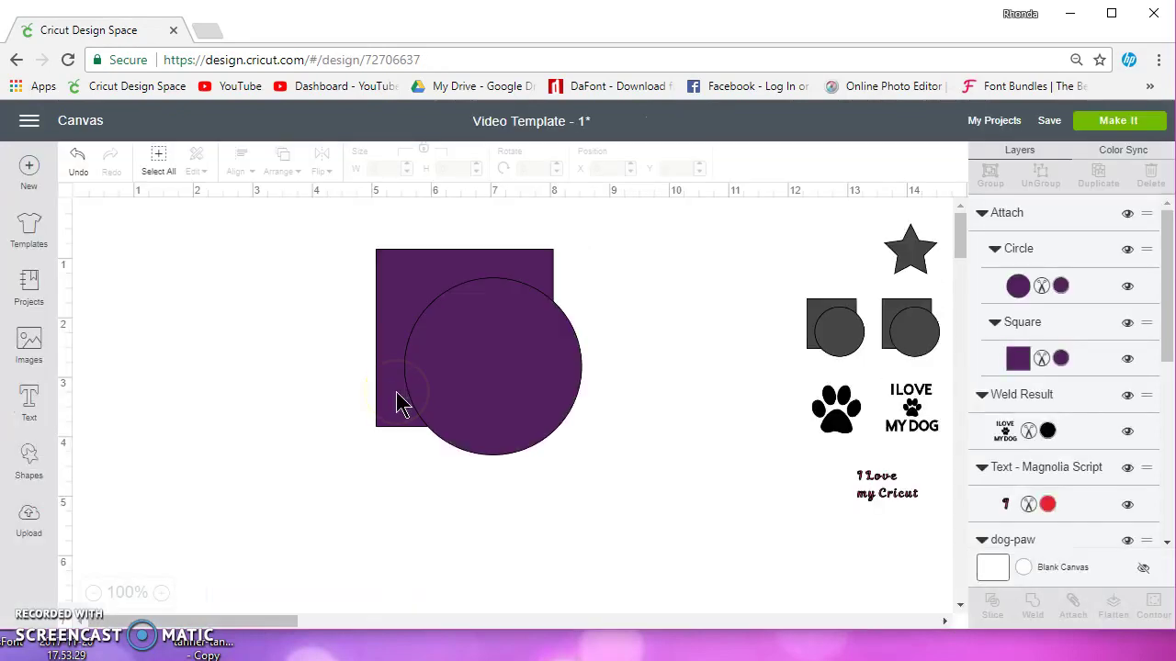
Detach the purple square and circle and move the circle away.
drag(478, 385, 459, 418)
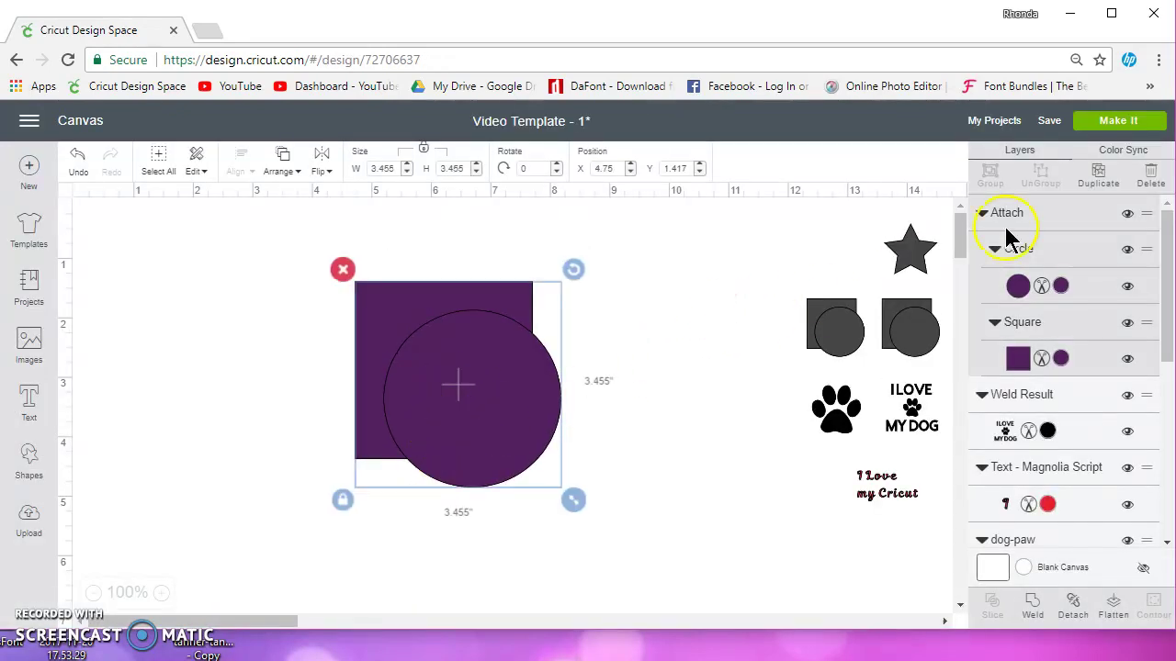
click(1076, 610)
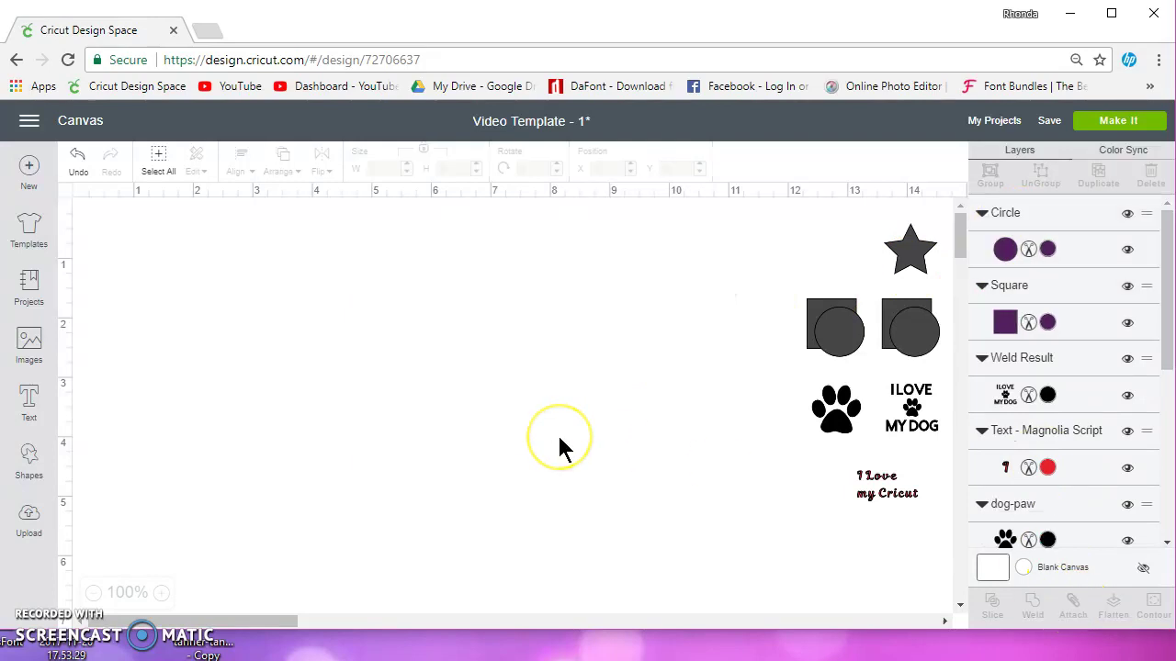
drag(557, 437, 756, 323)
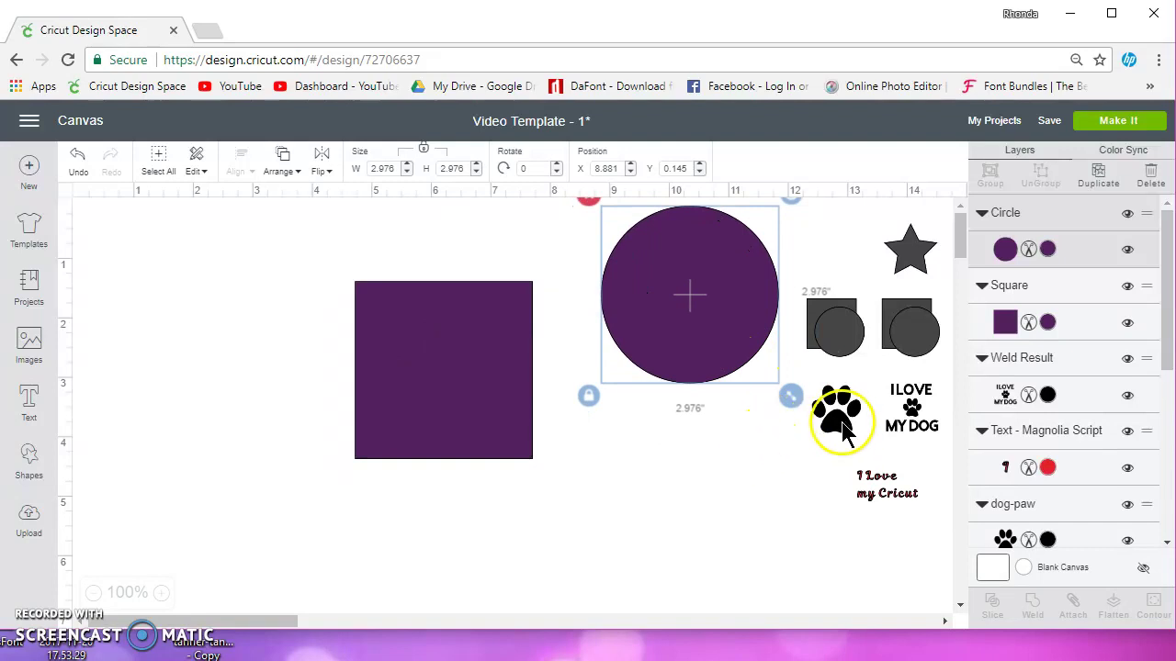
Place the dog paw on the square, bring it to the front, and attach them.
drag(843, 431, 513, 441)
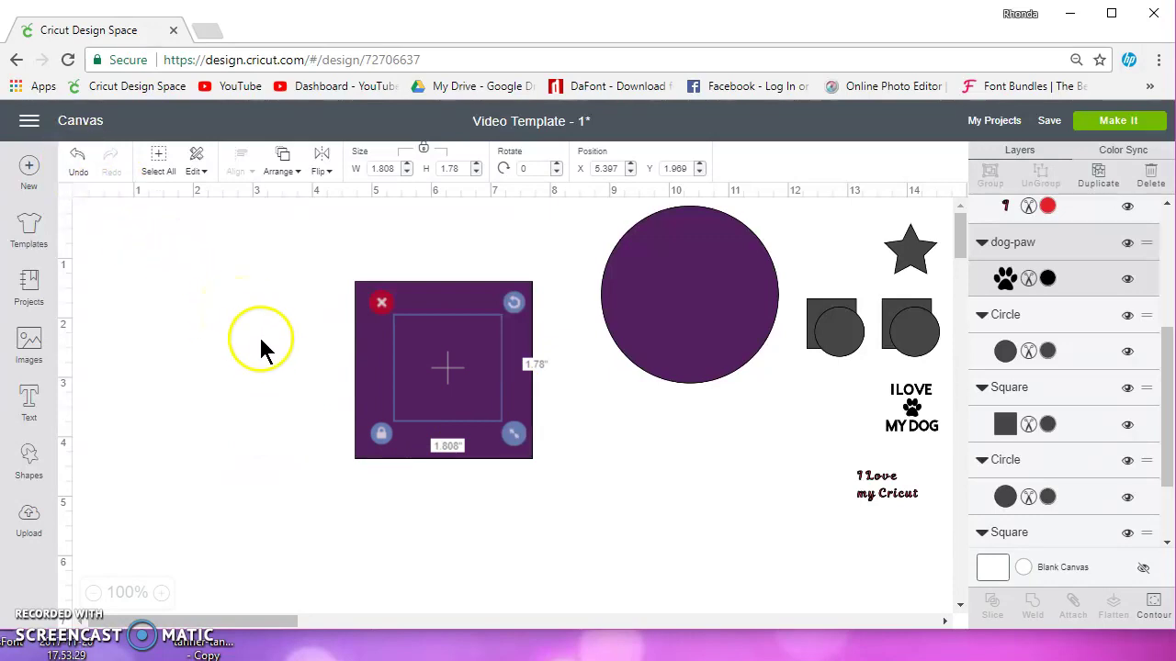
click(281, 168)
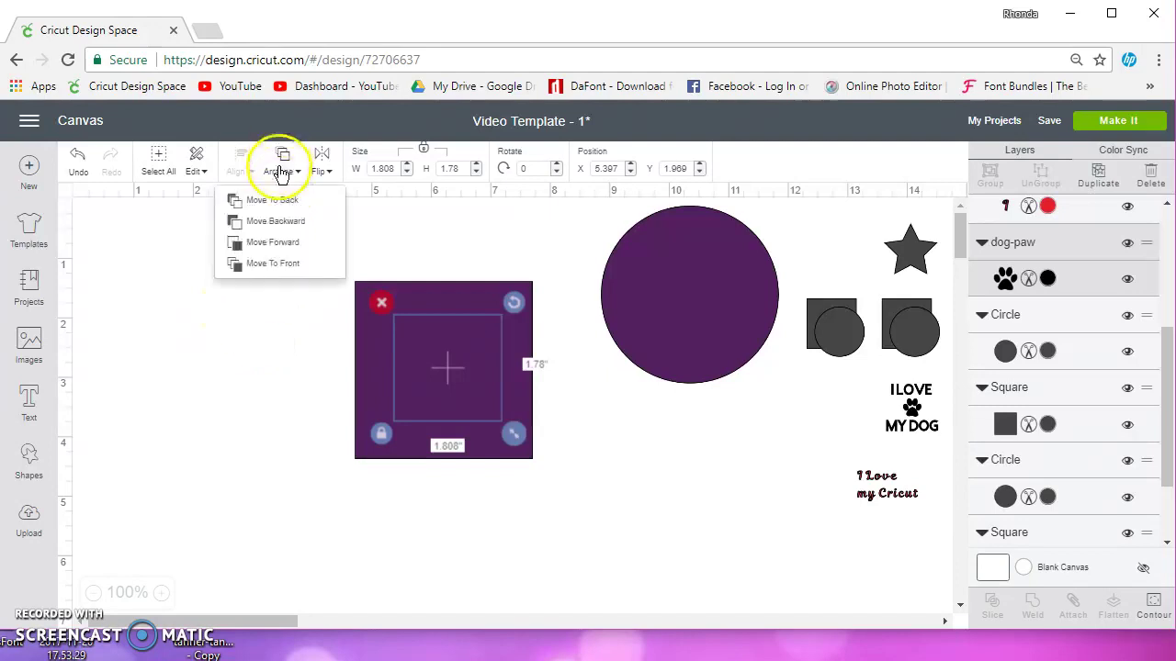
click(292, 264)
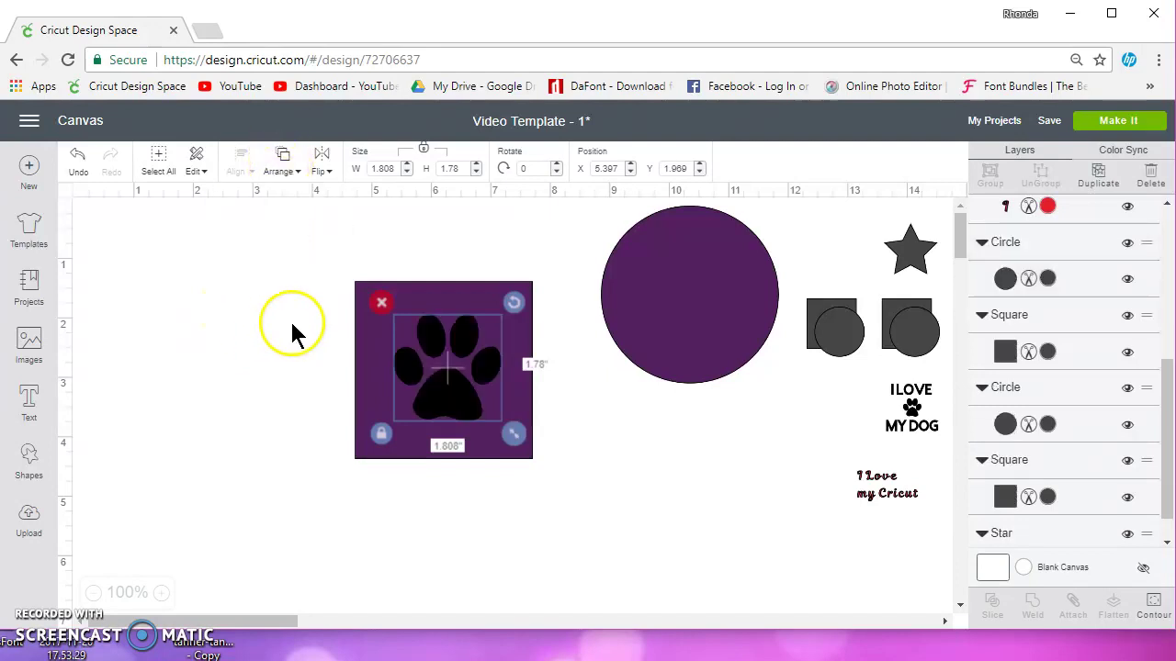
drag(325, 270, 553, 486)
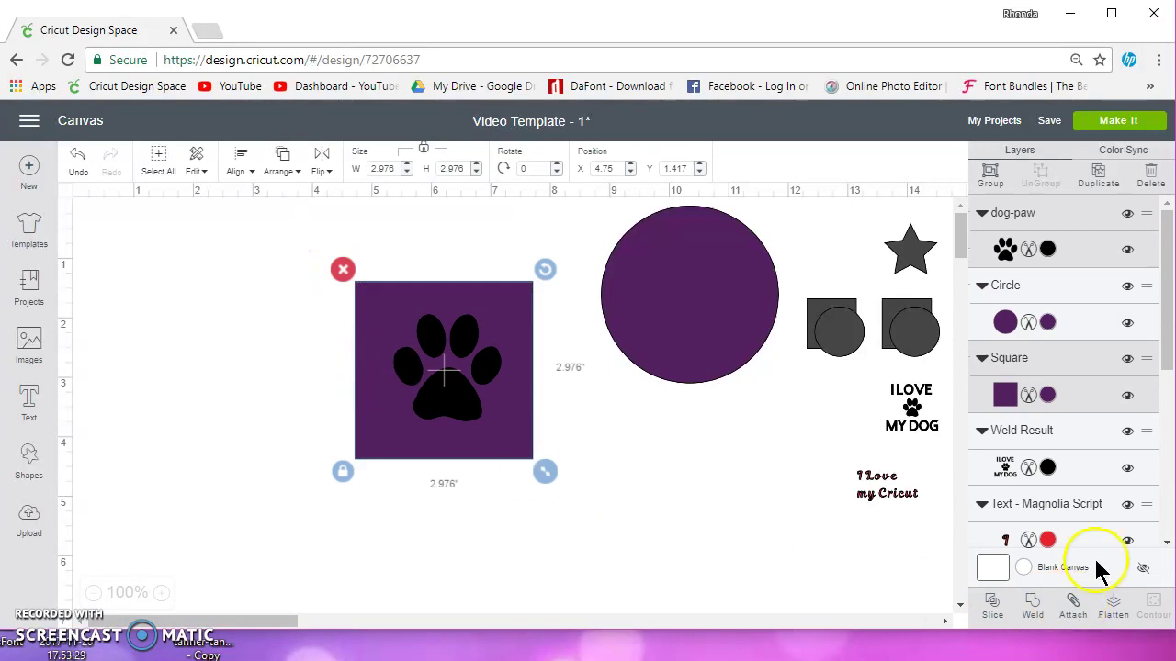
click(1070, 604)
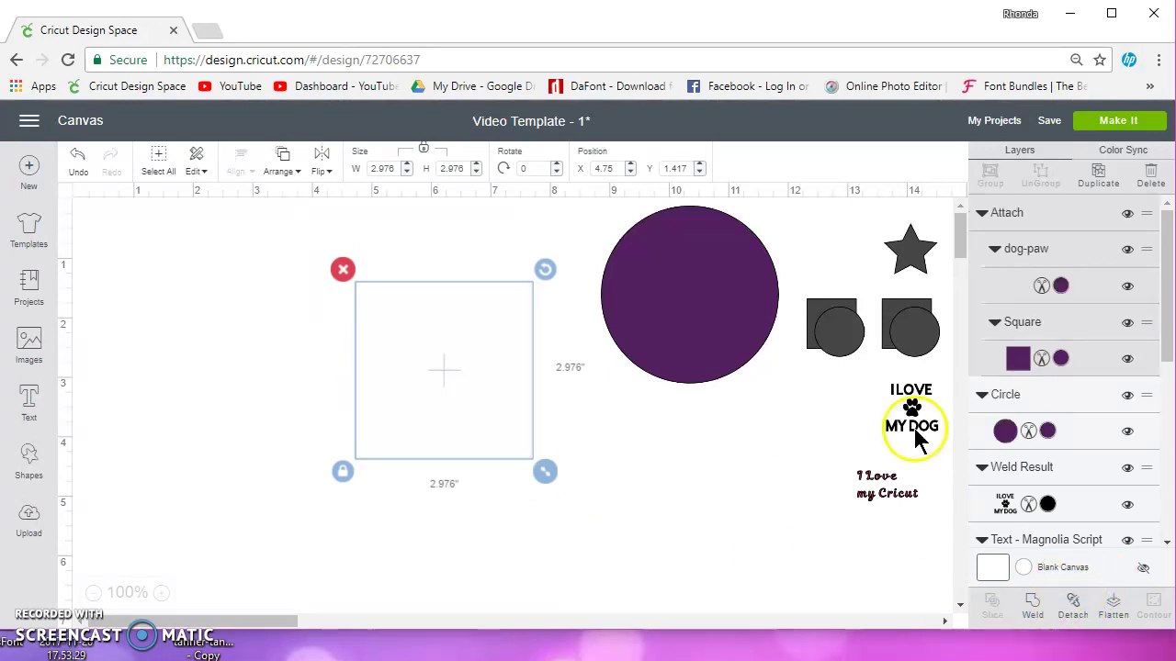
click(1109, 122)
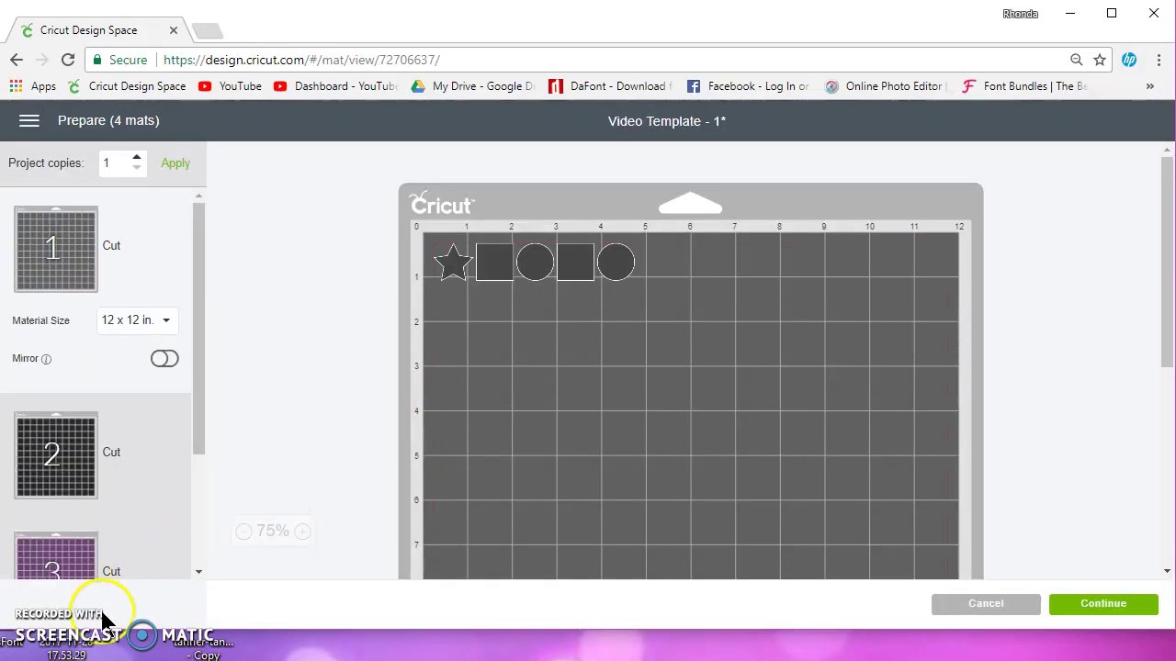
click(83, 551)
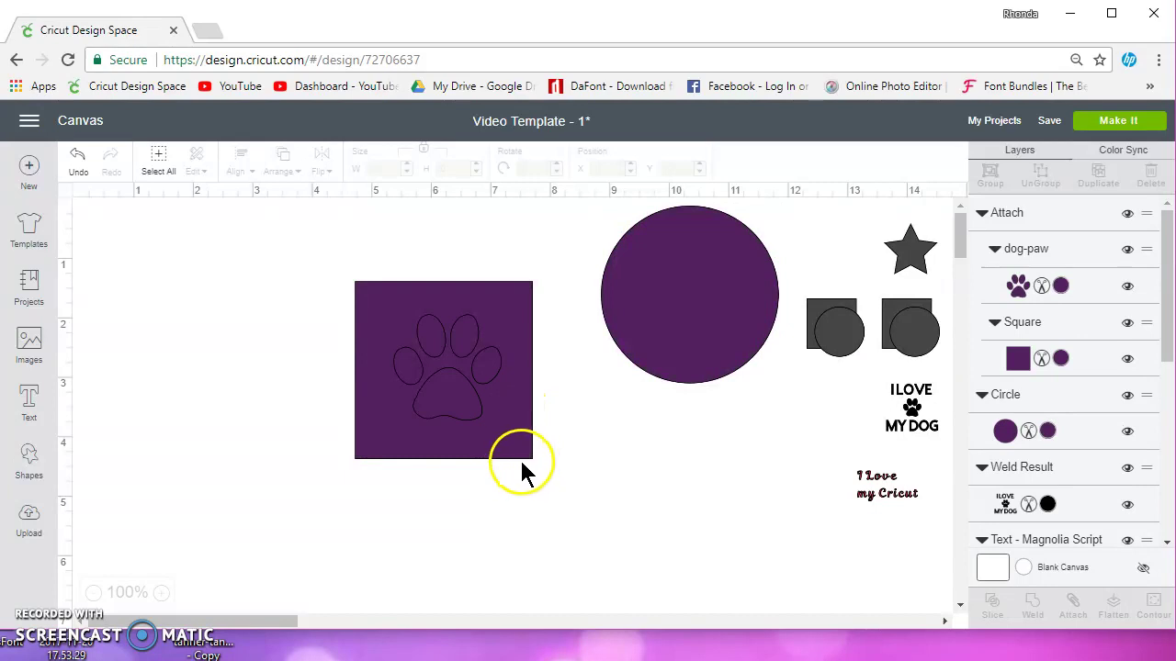
Detach the paw from the square and move it onto the purple circle.
drag(315, 257, 517, 524)
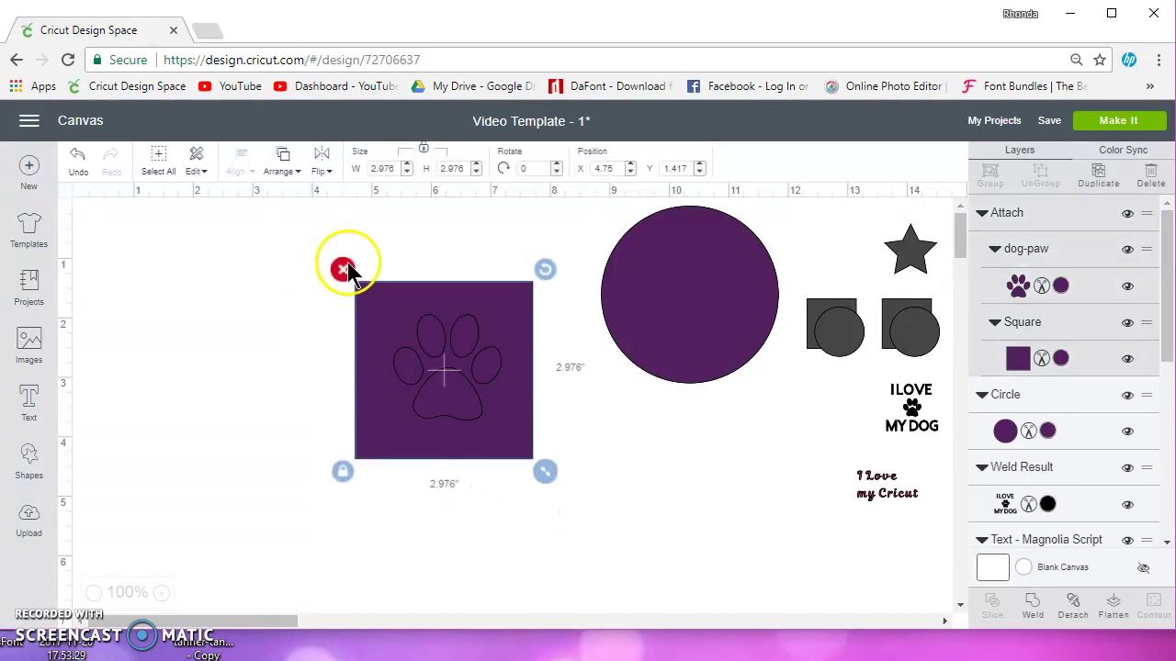
click(1074, 612)
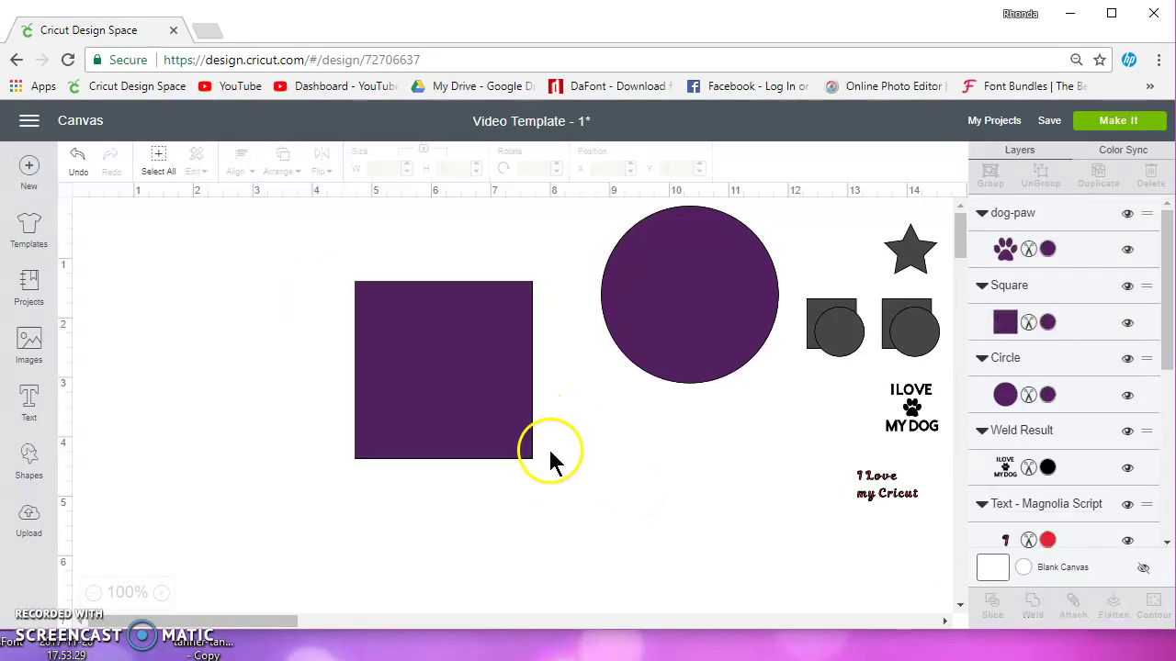
drag(462, 407, 730, 317)
drag(517, 361, 709, 275)
click(905, 404)
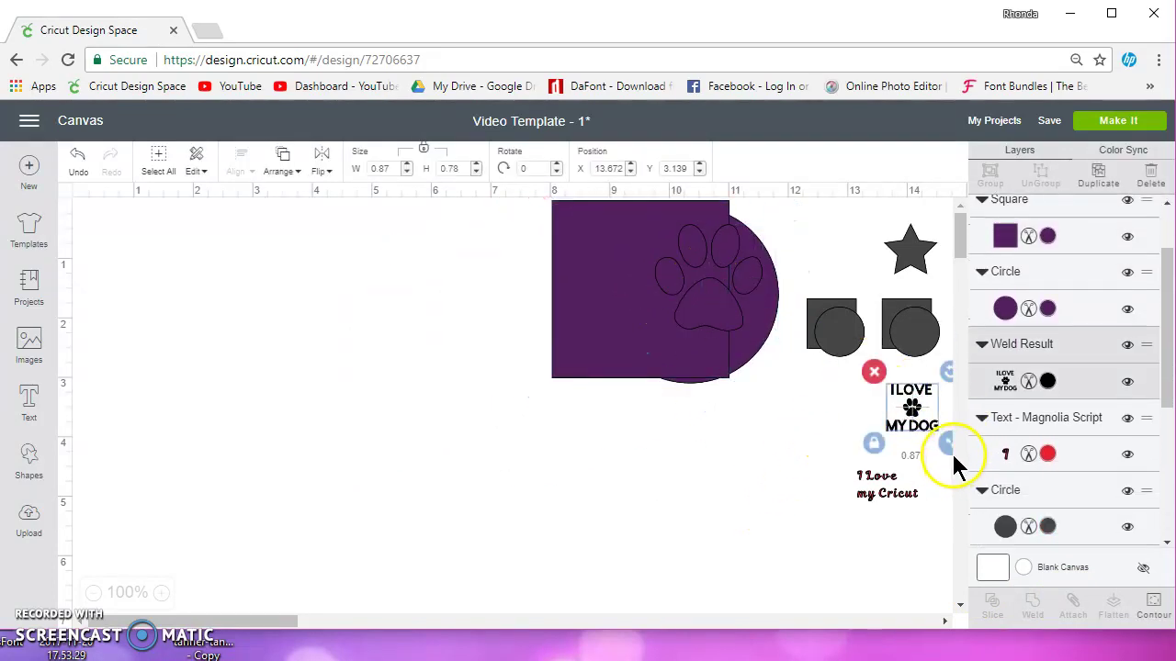
Reposition I LOVE MY DOG, resize the circle to 1.671 in over its paw, and slice.
drag(906, 419, 450, 510)
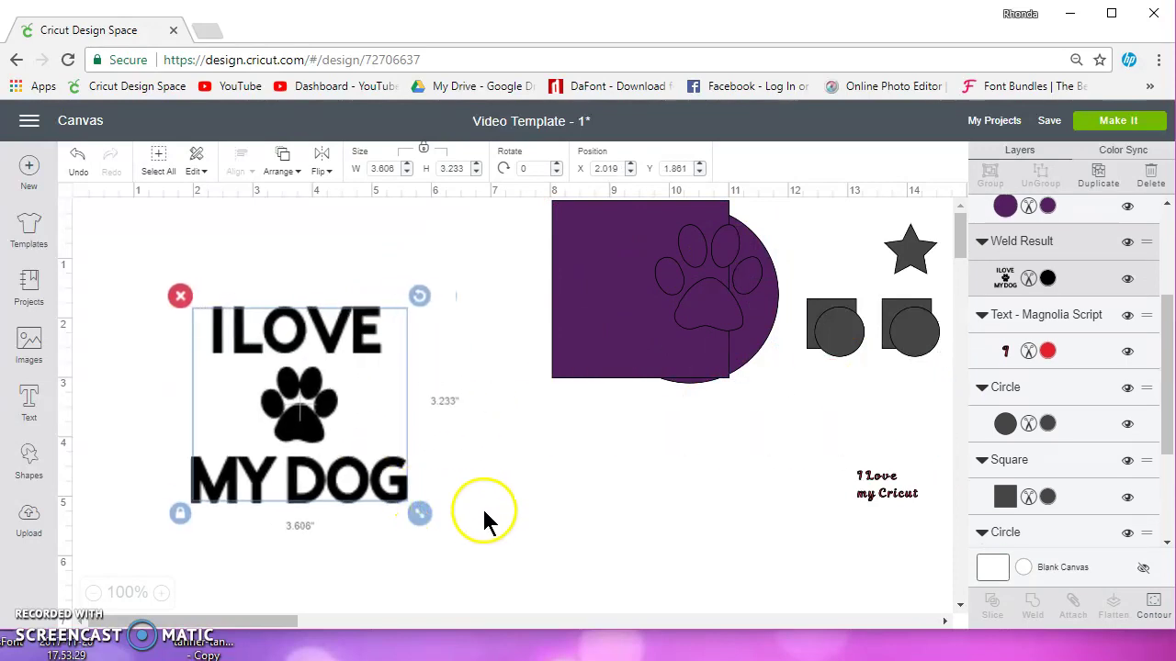
drag(350, 506, 373, 494)
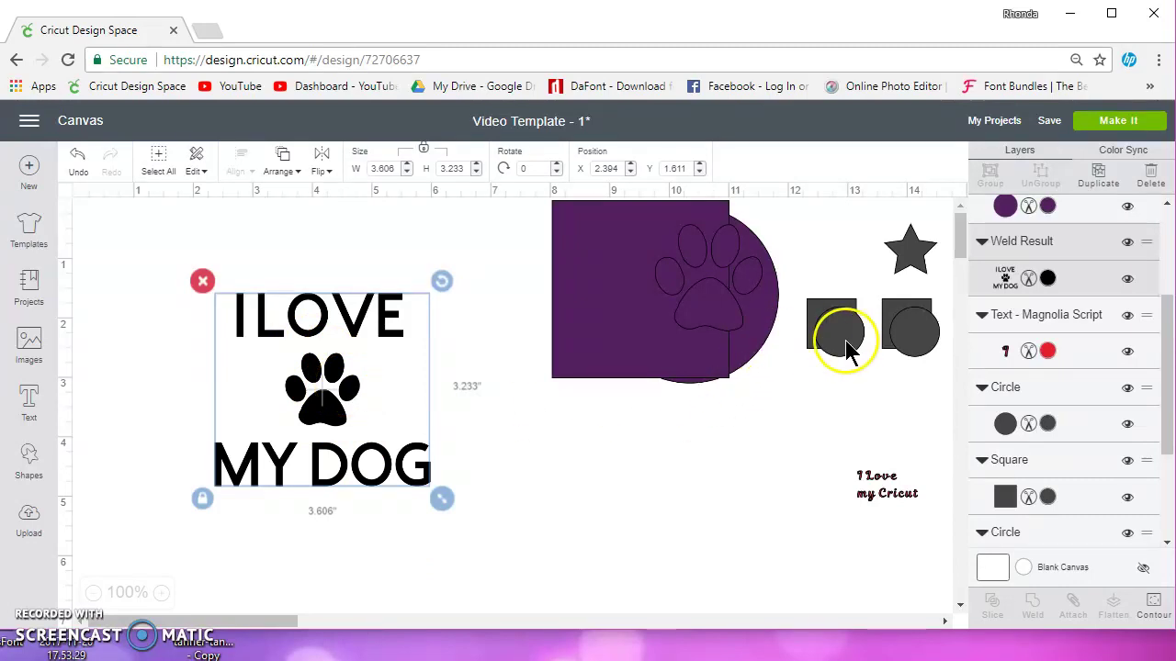
drag(761, 315, 712, 510)
drag(735, 563, 328, 392)
drag(361, 432, 351, 399)
drag(185, 262, 473, 540)
click(992, 605)
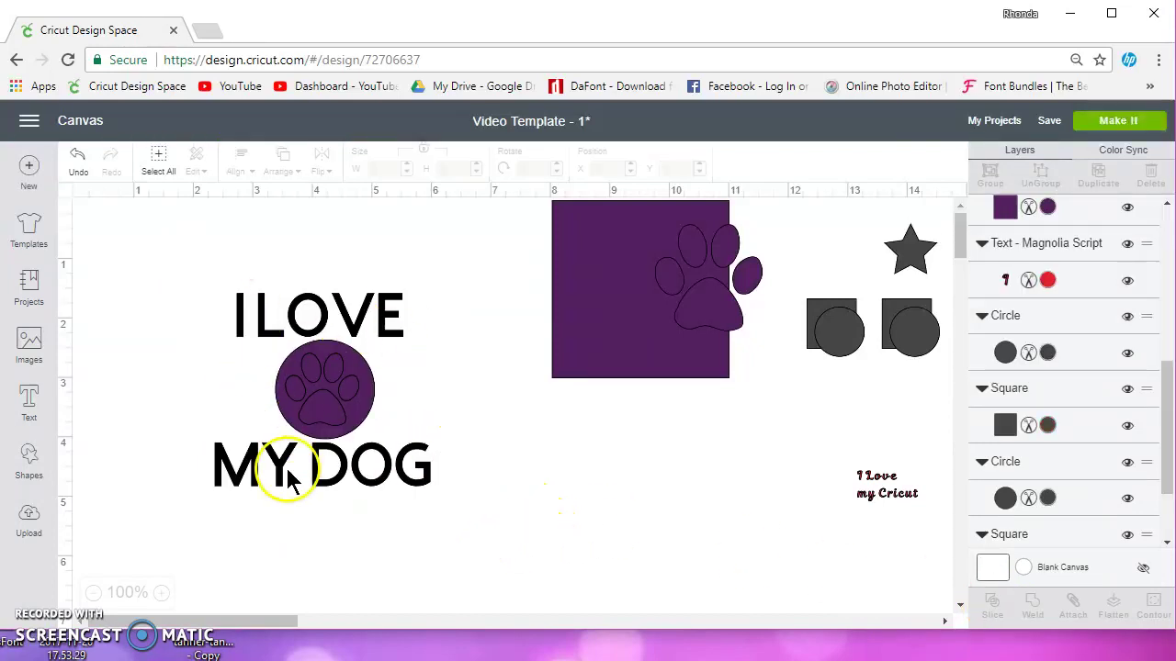
Pull apart the paw-circle slice pieces and delete the three leftover pieces.
drag(355, 414, 660, 555)
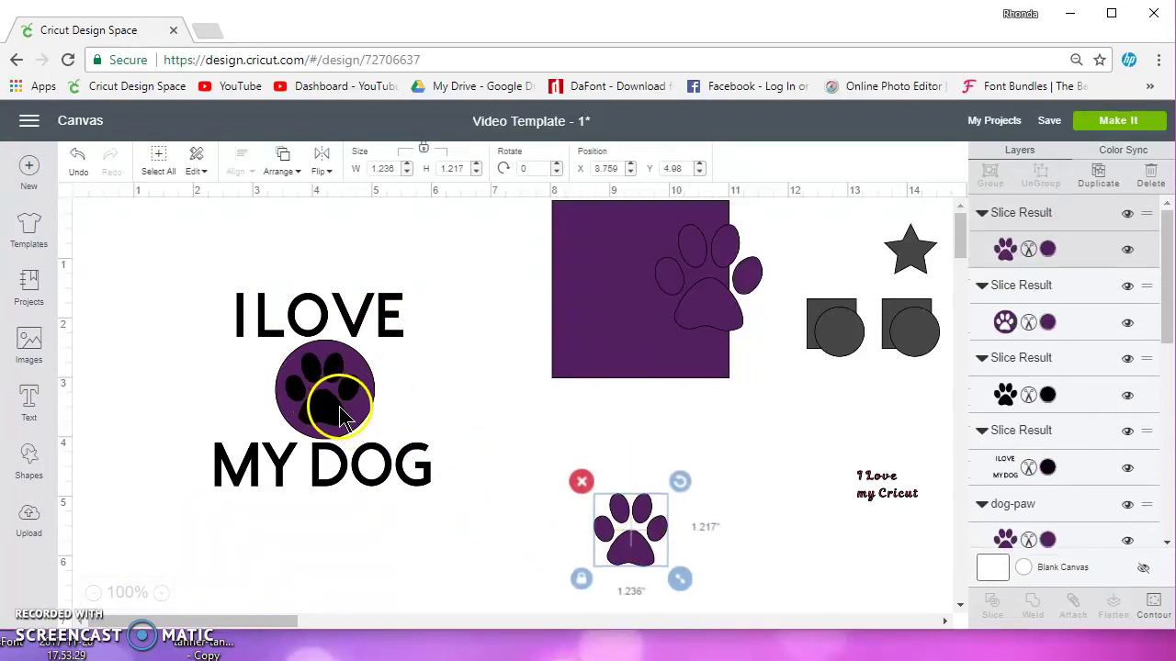
drag(342, 415, 592, 552)
drag(340, 407, 641, 567)
drag(337, 322, 286, 298)
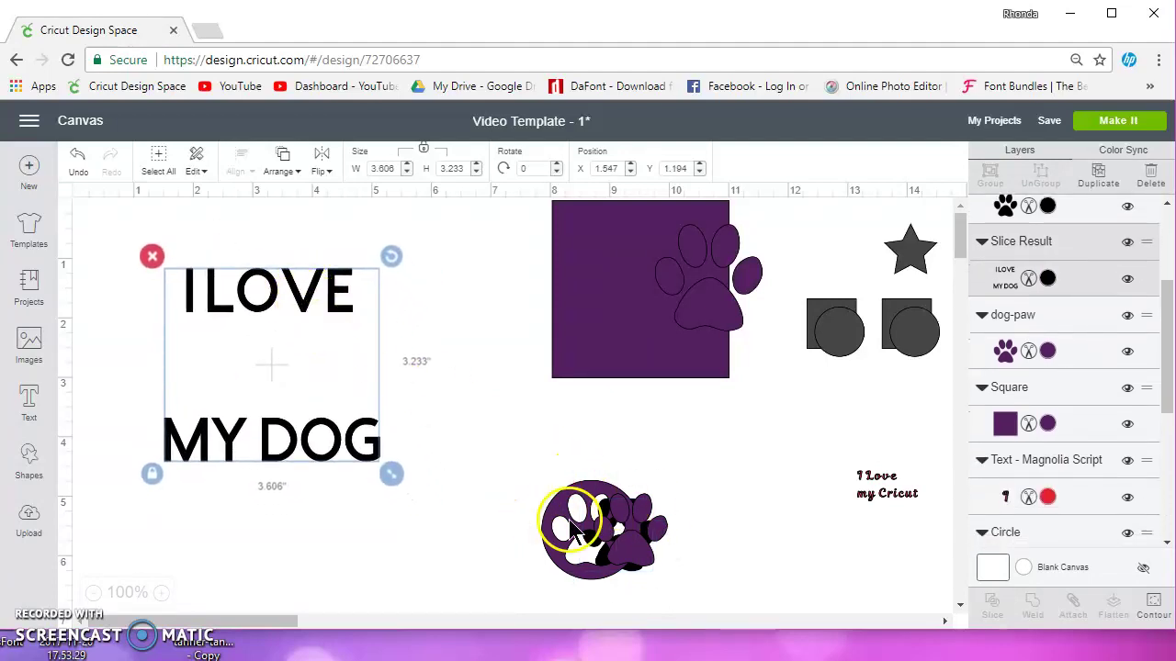
click(587, 545)
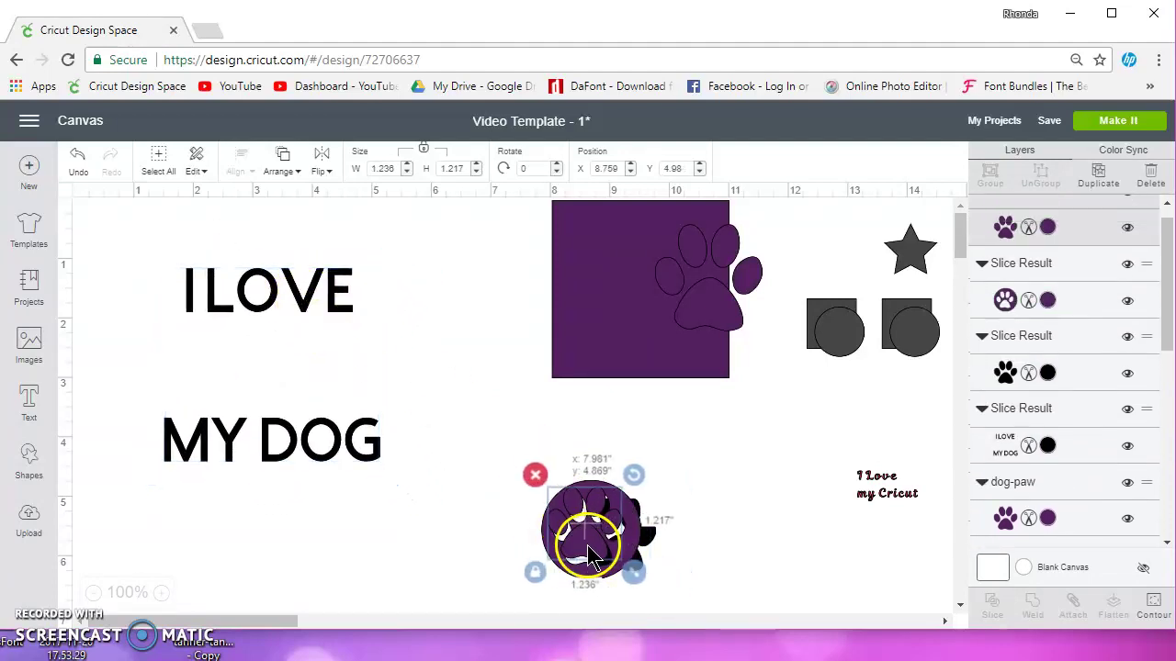
click(539, 477)
click(559, 499)
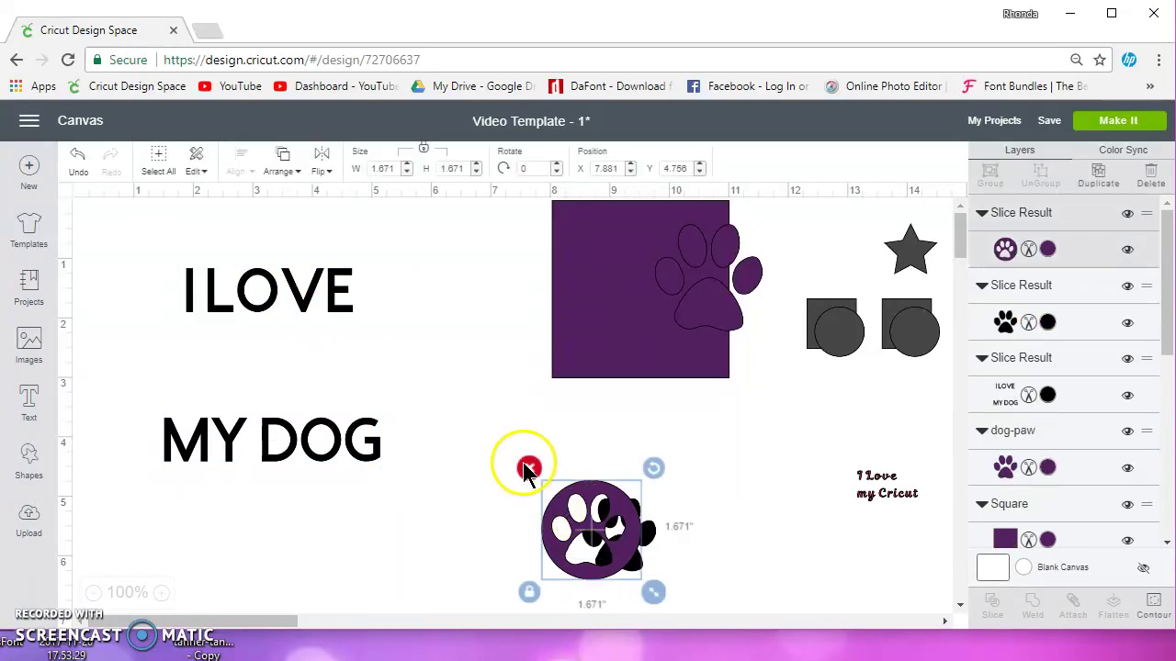
click(524, 465)
Move the black paw aside and enlarge the purple square to 4.921 in over the text.
drag(628, 551, 682, 514)
drag(583, 335, 172, 391)
drag(329, 447, 362, 467)
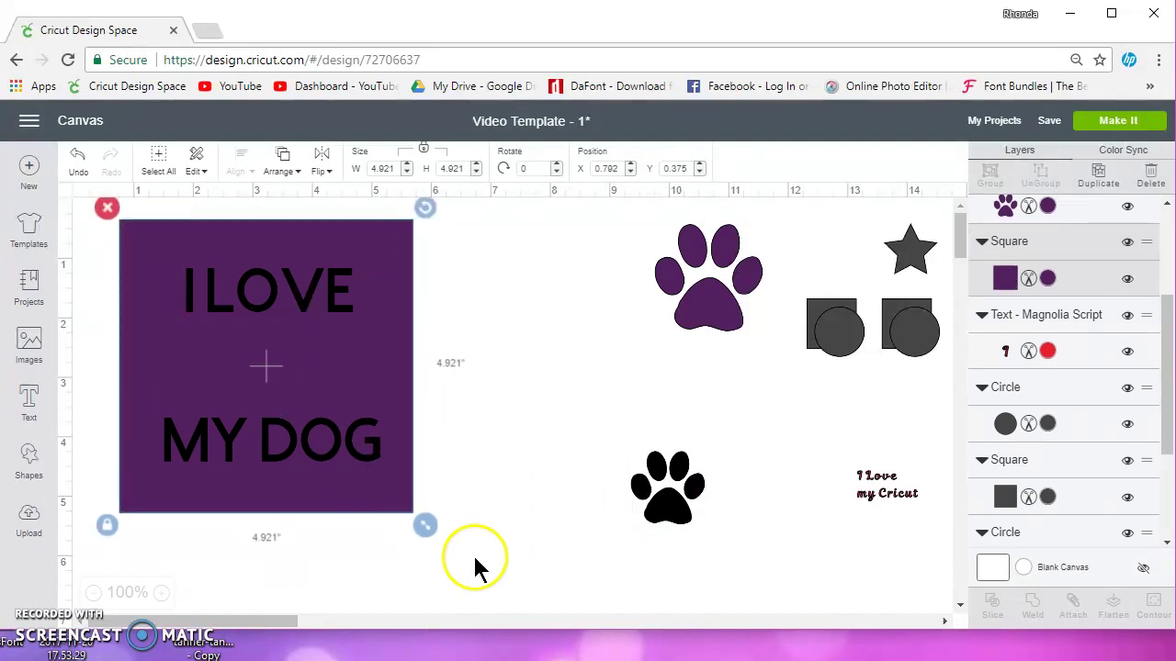
Slice the I LOVE MY DOG text out of the purple square and move the black paw aside.
drag(474, 556, 139, 279)
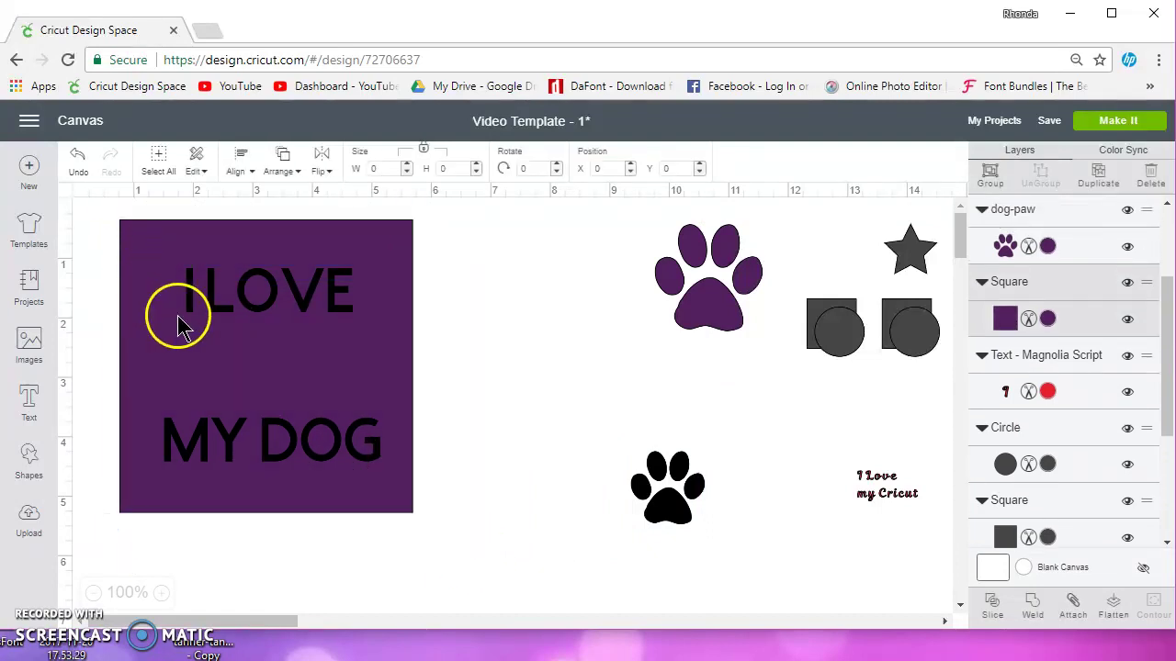
click(994, 608)
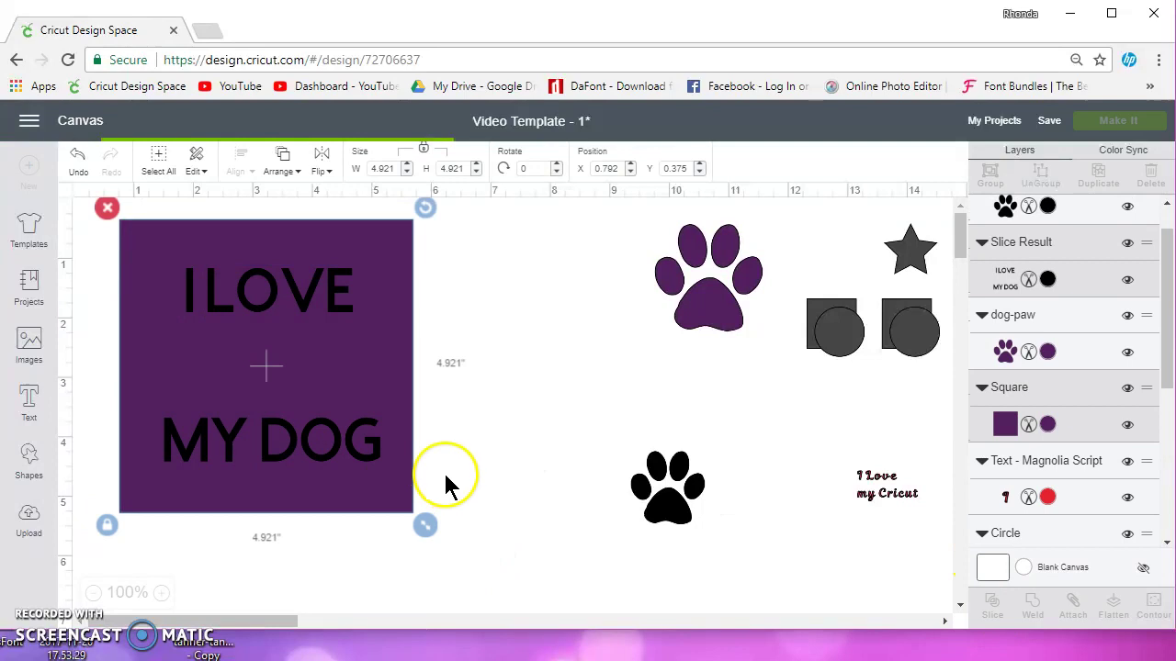
key(Delete)
key(ctrl+z)
click(675, 516)
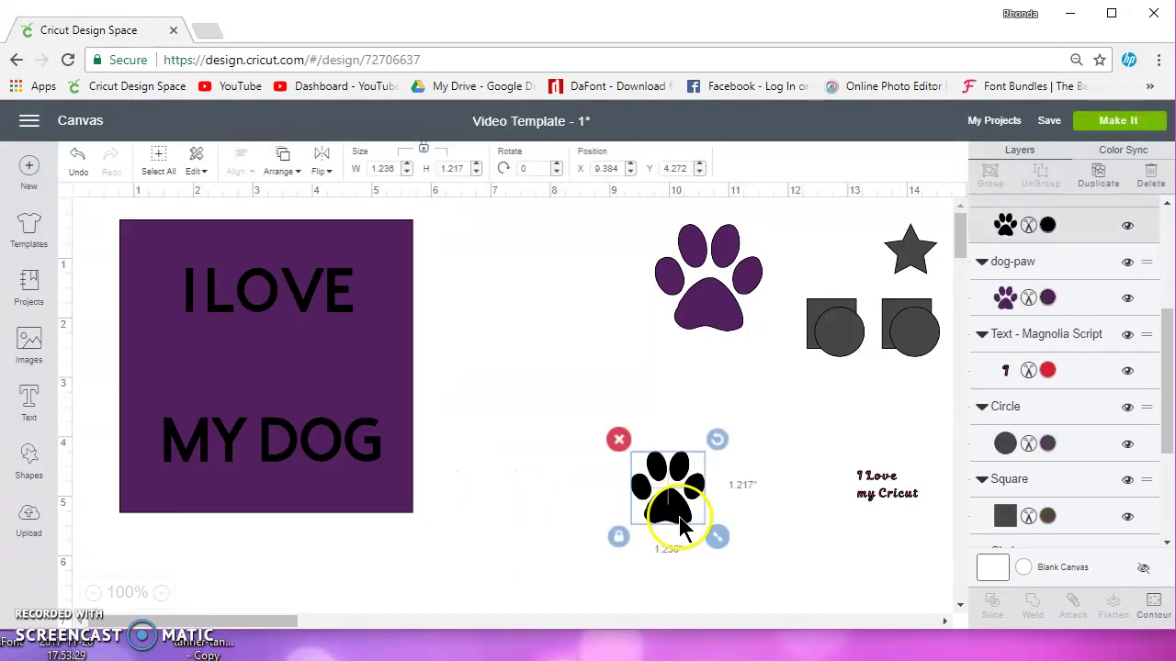
drag(675, 516, 871, 430)
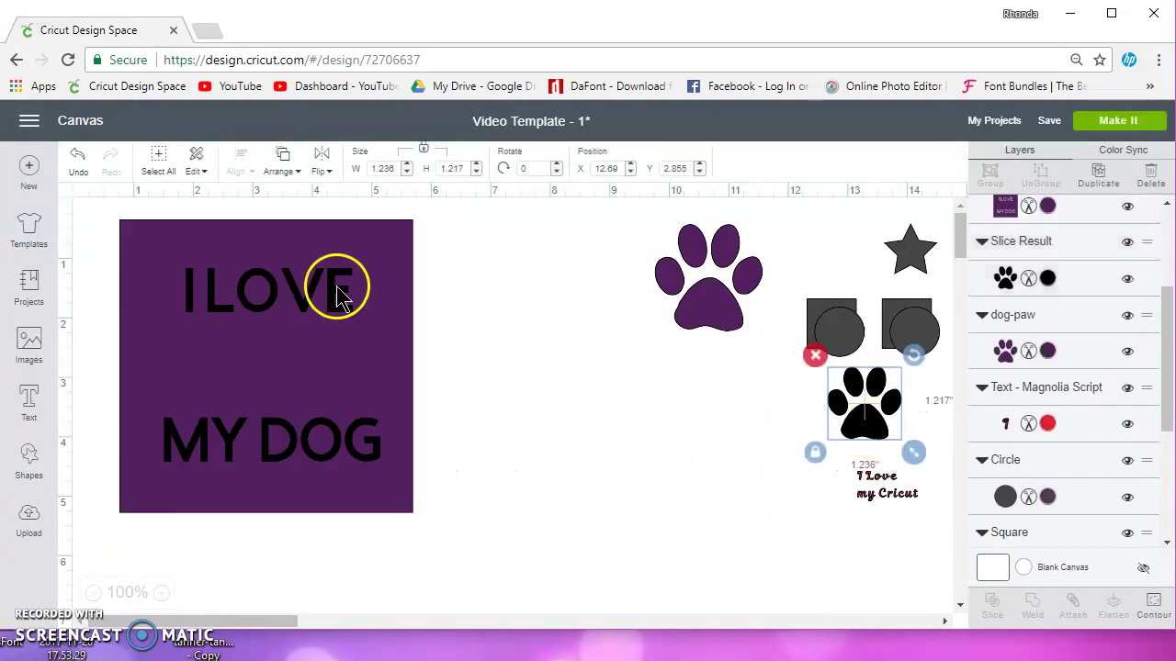
Separate the slice pieces and delete the purple lettering, keeping the black text on the square.
drag(336, 290, 519, 363)
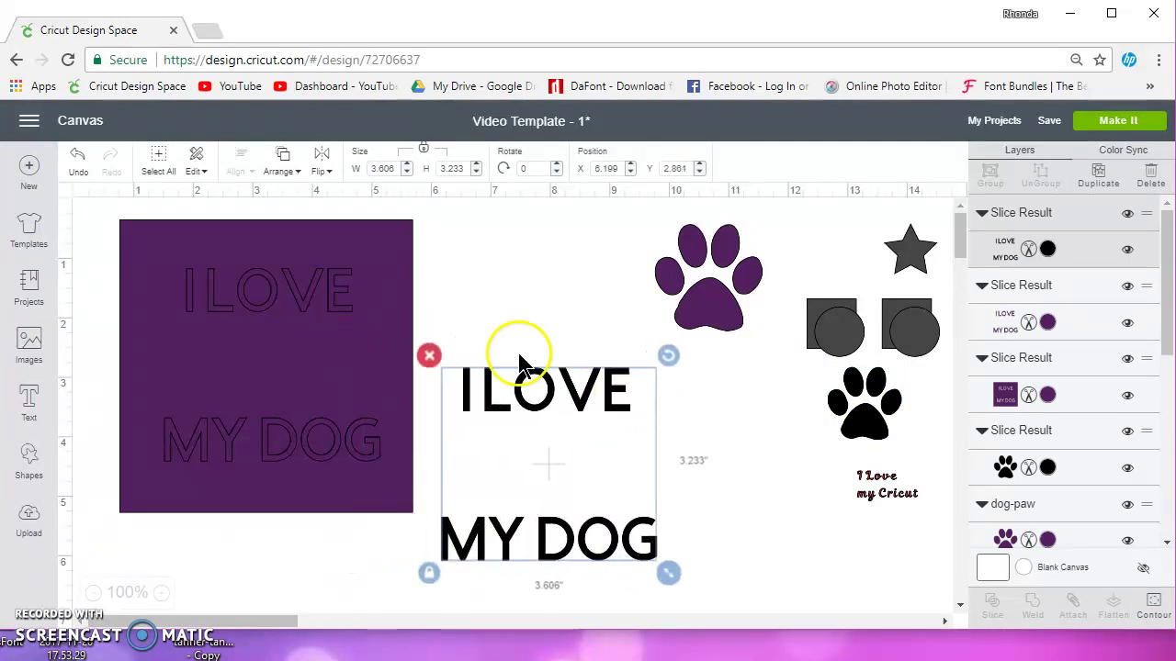
click(328, 294)
drag(328, 294, 739, 450)
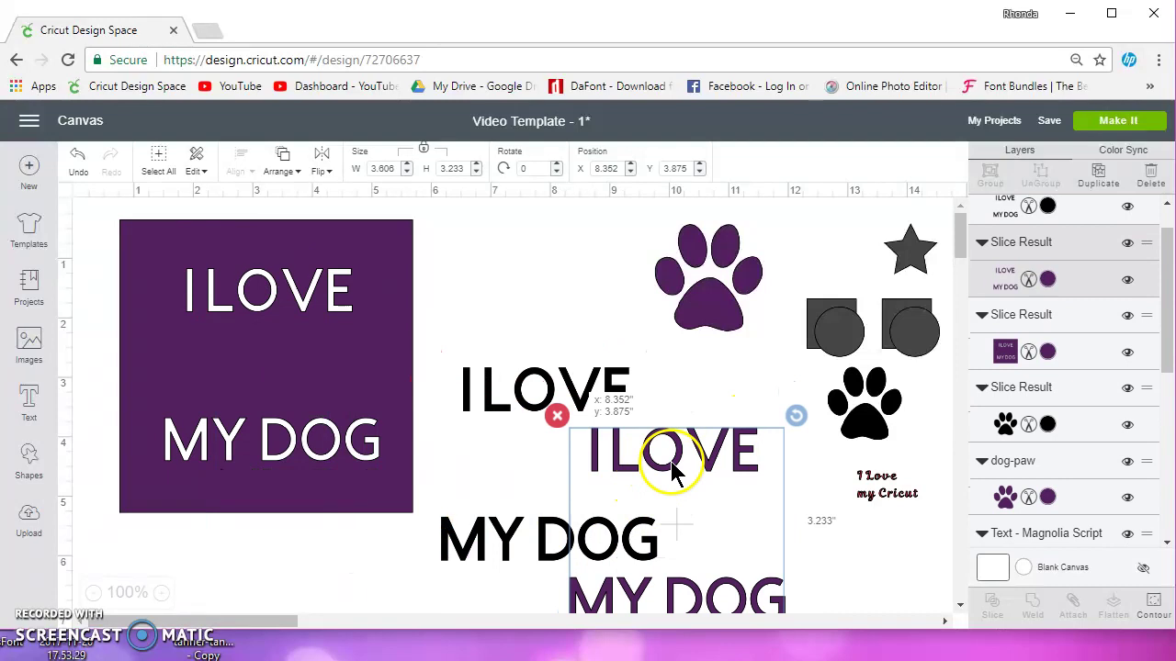
drag(664, 468, 656, 412)
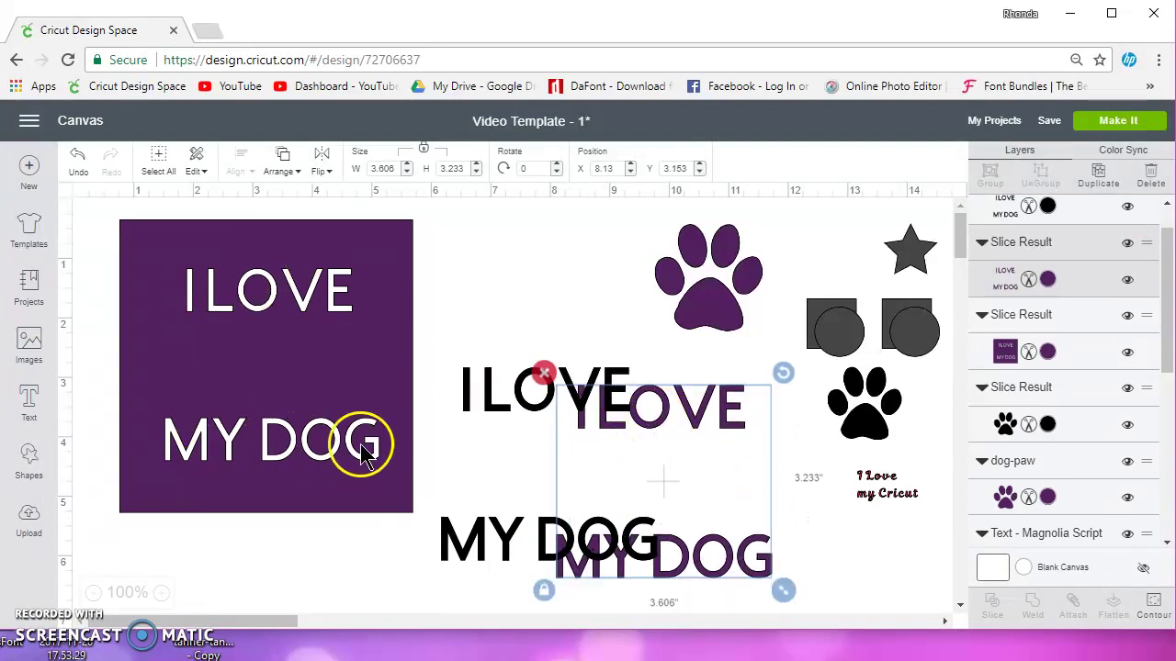
drag(581, 430, 306, 327)
click(578, 397)
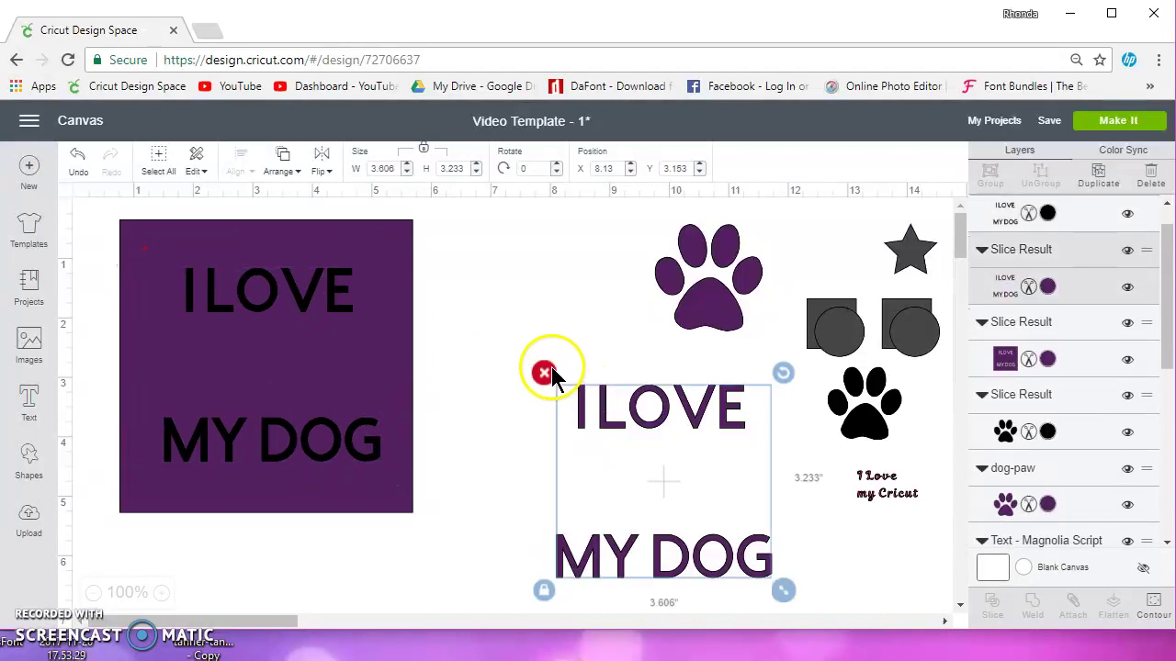
click(544, 372)
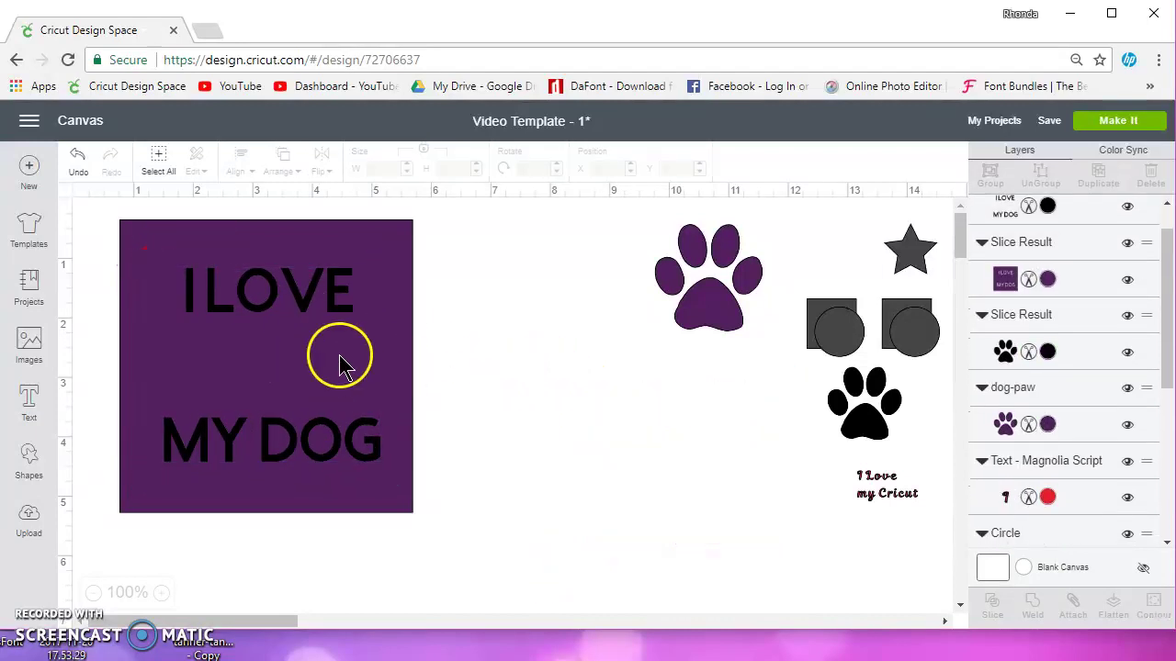
Unlock the square's proportions and squash it into a 4.726 × 2.31 rectangle.
click(379, 360)
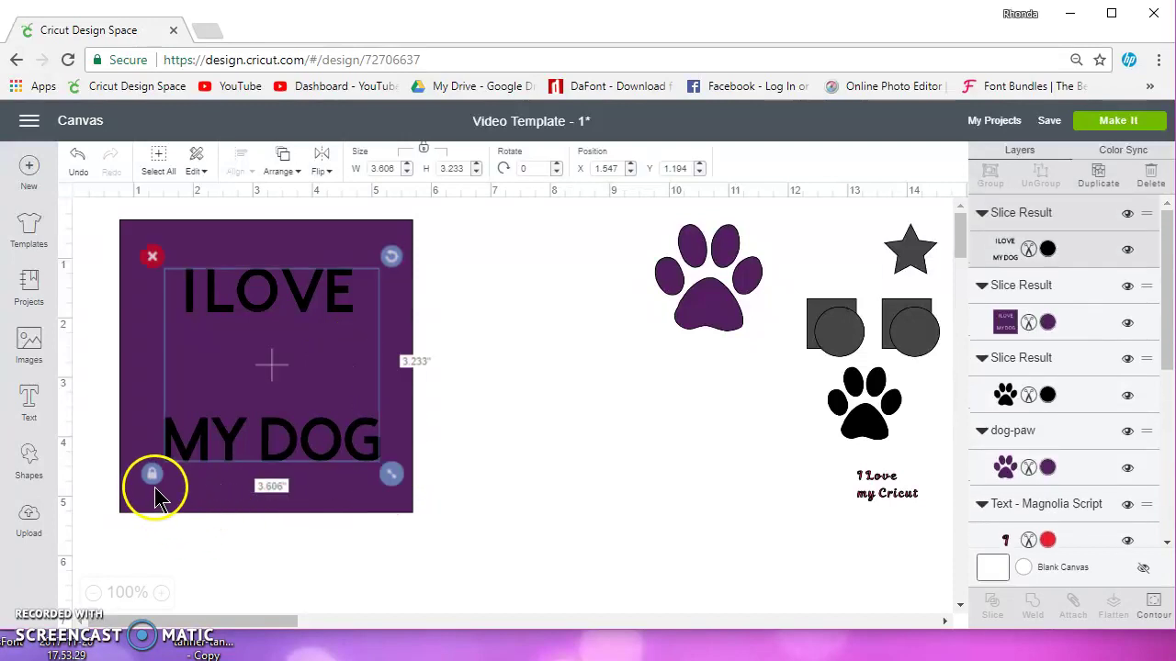
click(147, 505)
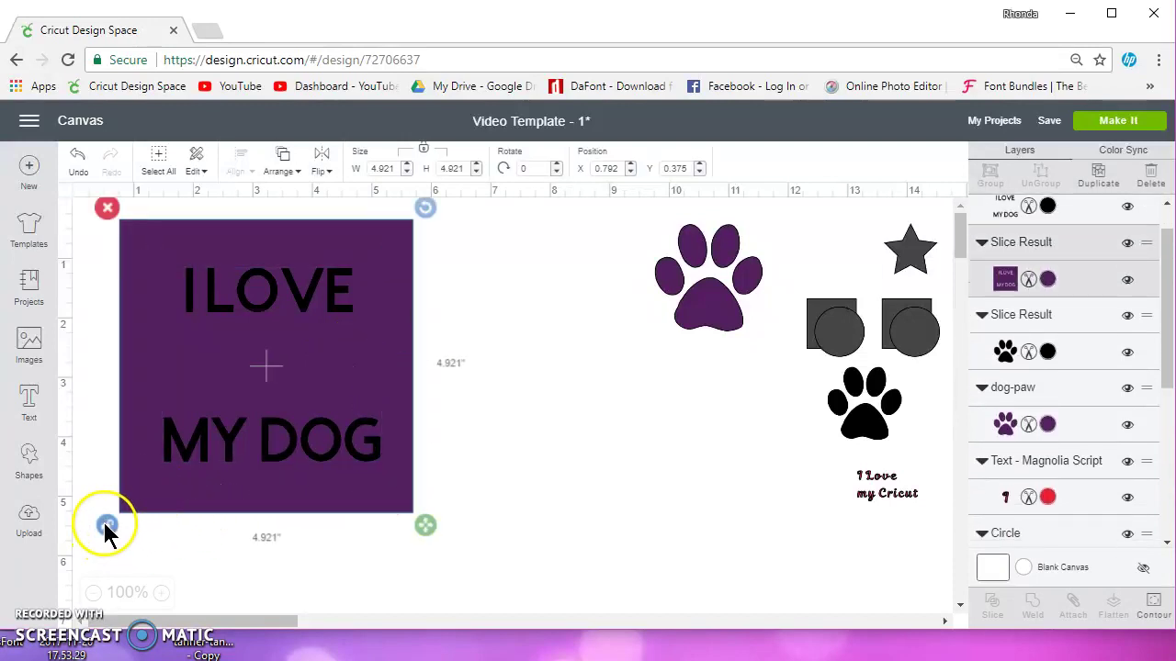
click(106, 525)
drag(423, 525, 457, 384)
Delete the purple rectangle and stretch the grey square over the I LOVE text.
click(162, 240)
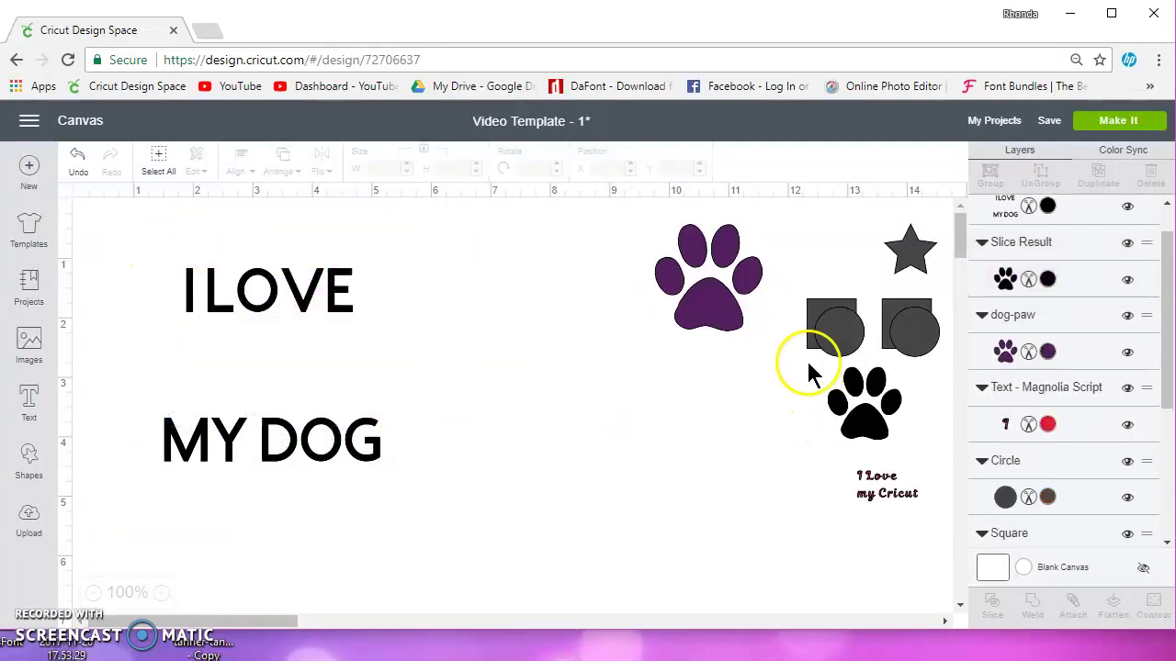
click(812, 314)
drag(814, 307, 133, 340)
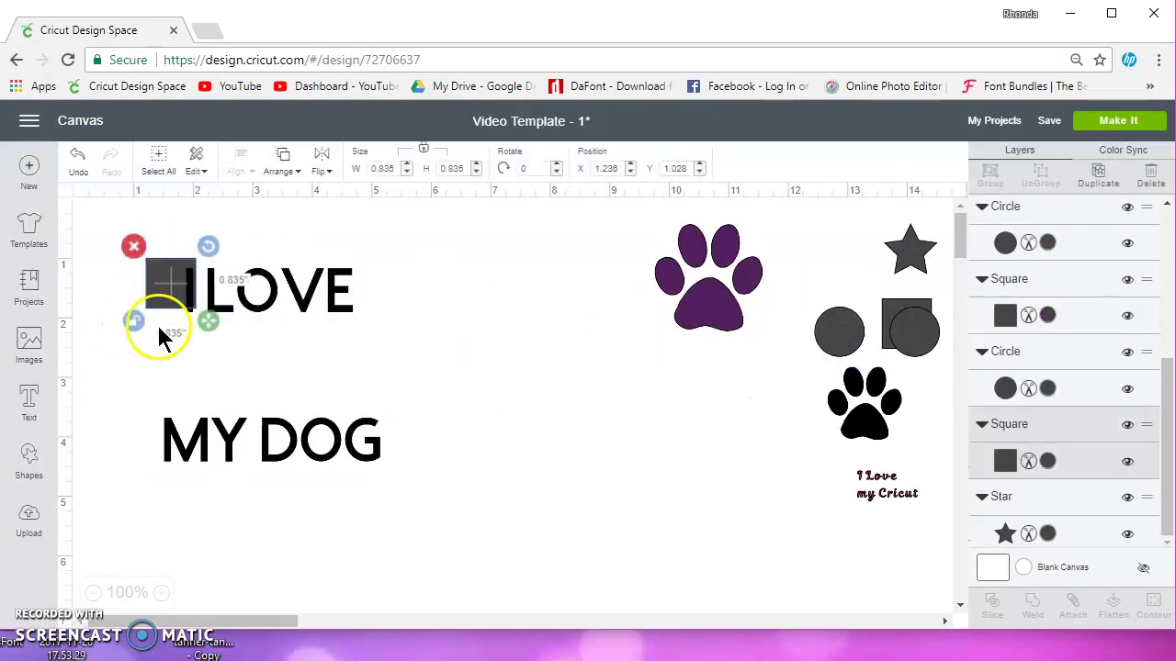
drag(209, 321, 436, 363)
mouse_move(376, 332)
mouse_down()
mouse_move(376, 320)
mouse_move(381, 337)
mouse_up()
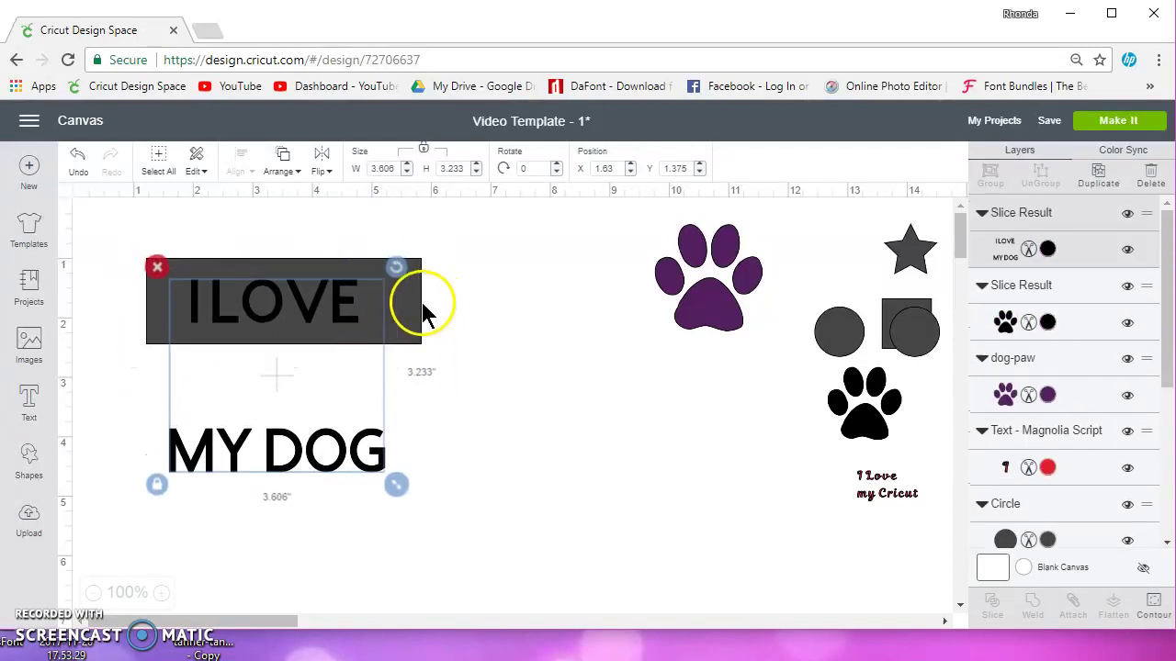
Slice the text out of the grey rectangle and pull the I LOVE and MY DOG pieces out.
click(410, 306)
drag(100, 218, 494, 542)
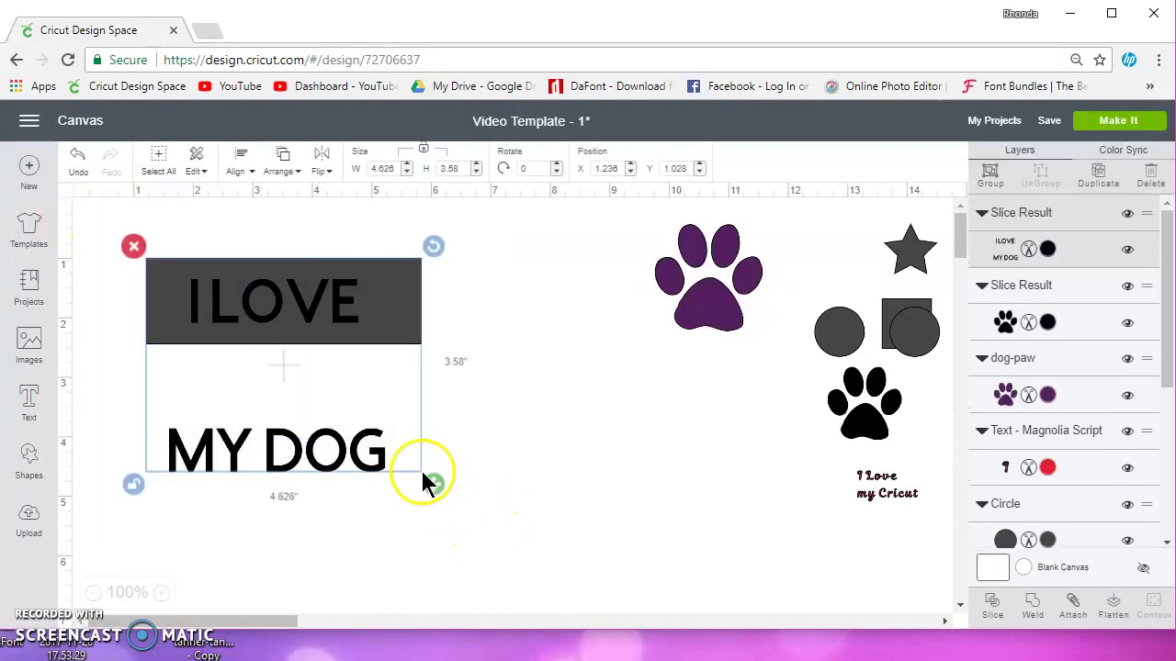
click(996, 611)
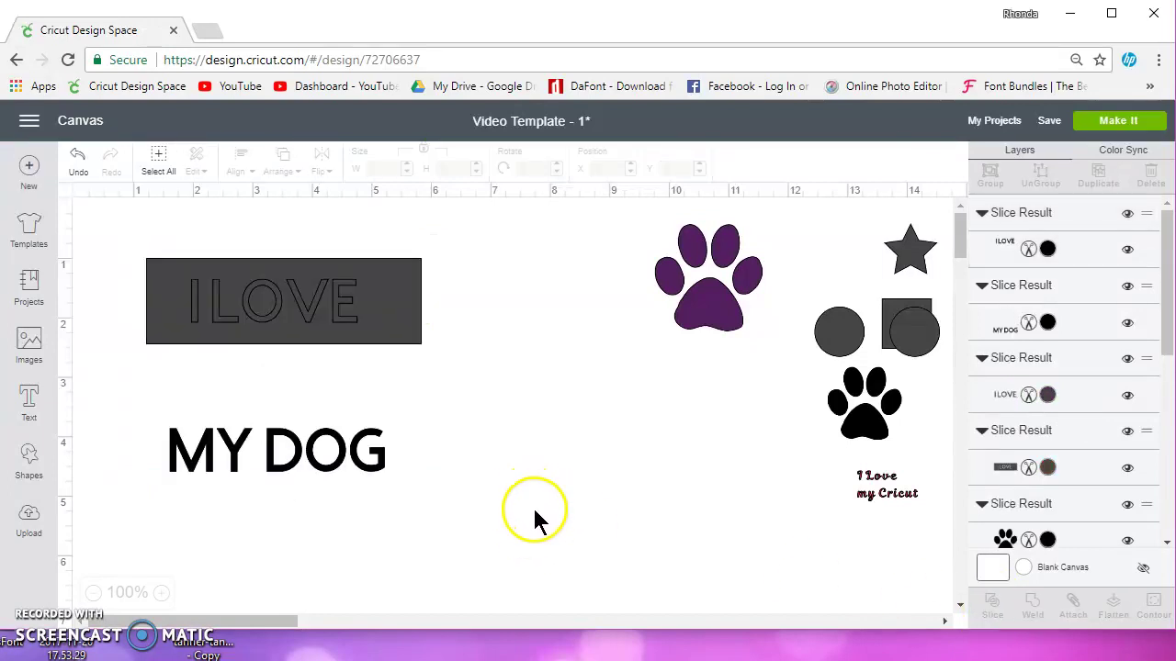
click(363, 470)
drag(363, 470, 645, 554)
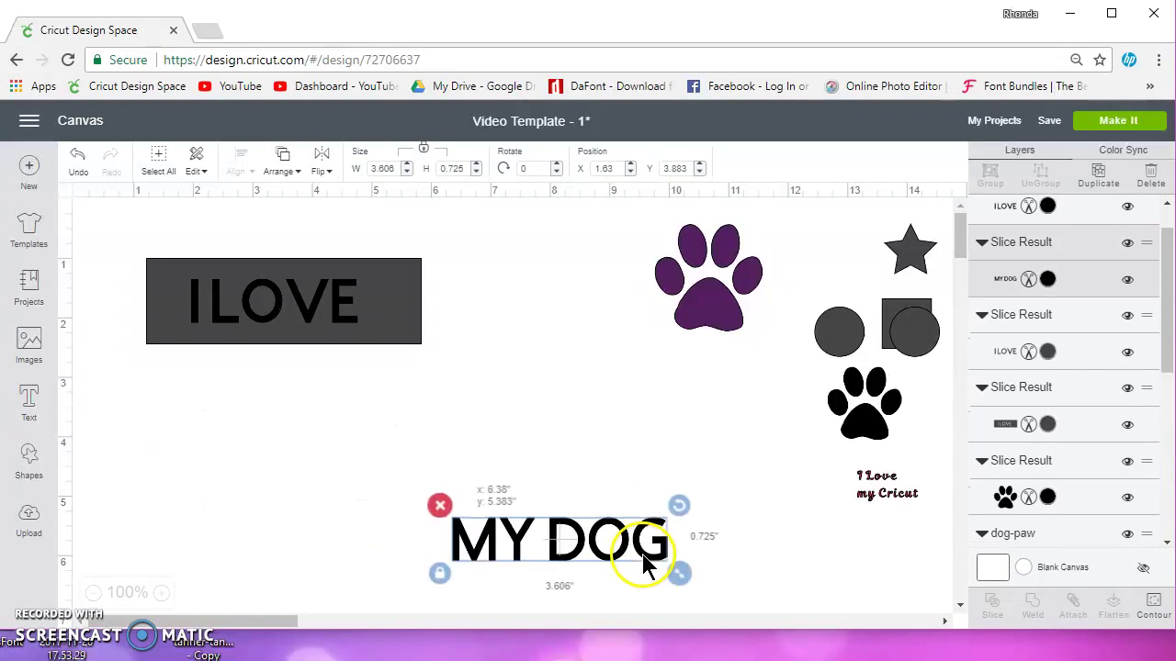
drag(340, 311, 612, 468)
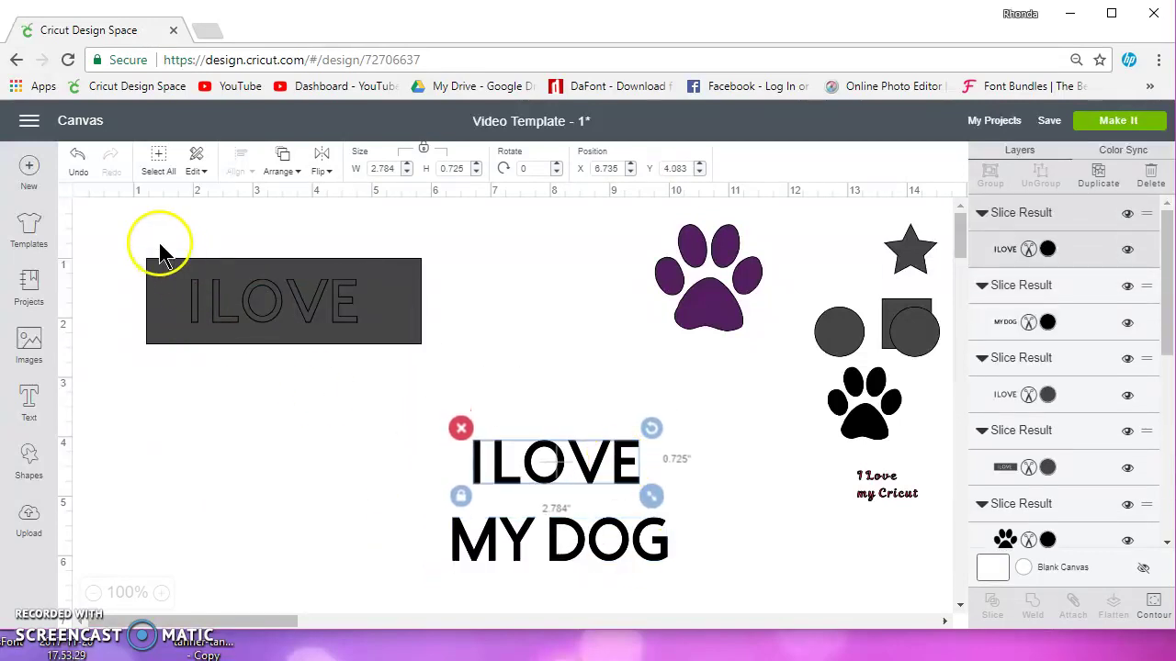
Delete the grey cut-out rectangle, then gather and delete both text lines.
drag(128, 234, 464, 373)
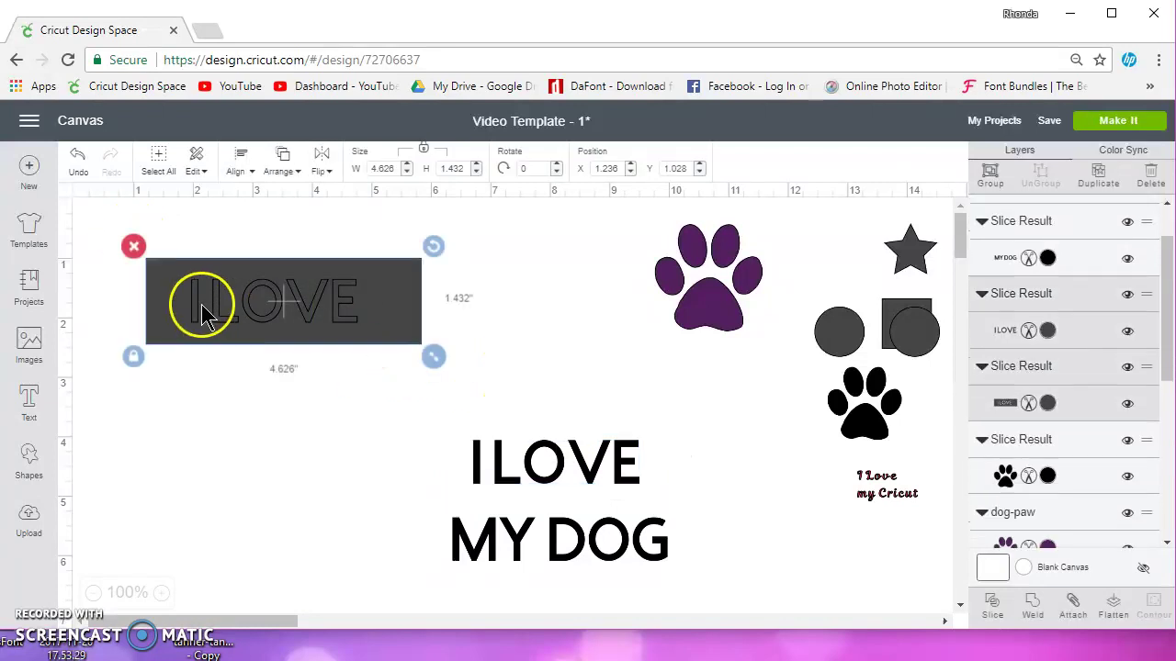
click(135, 244)
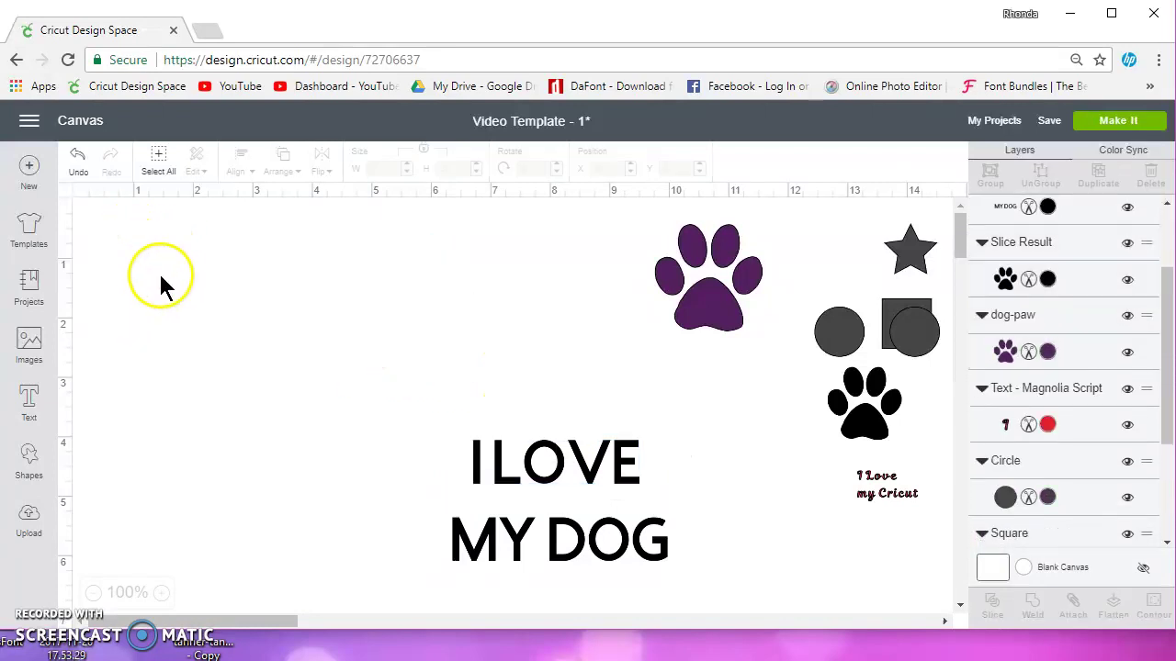
click(506, 475)
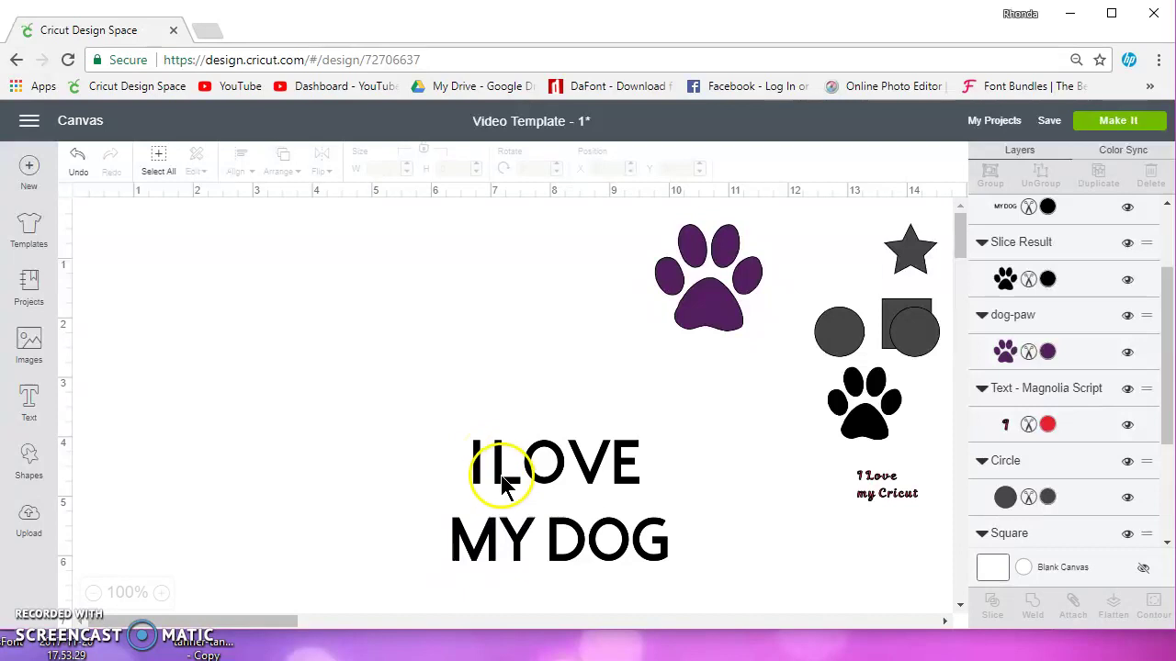
drag(503, 485, 360, 350)
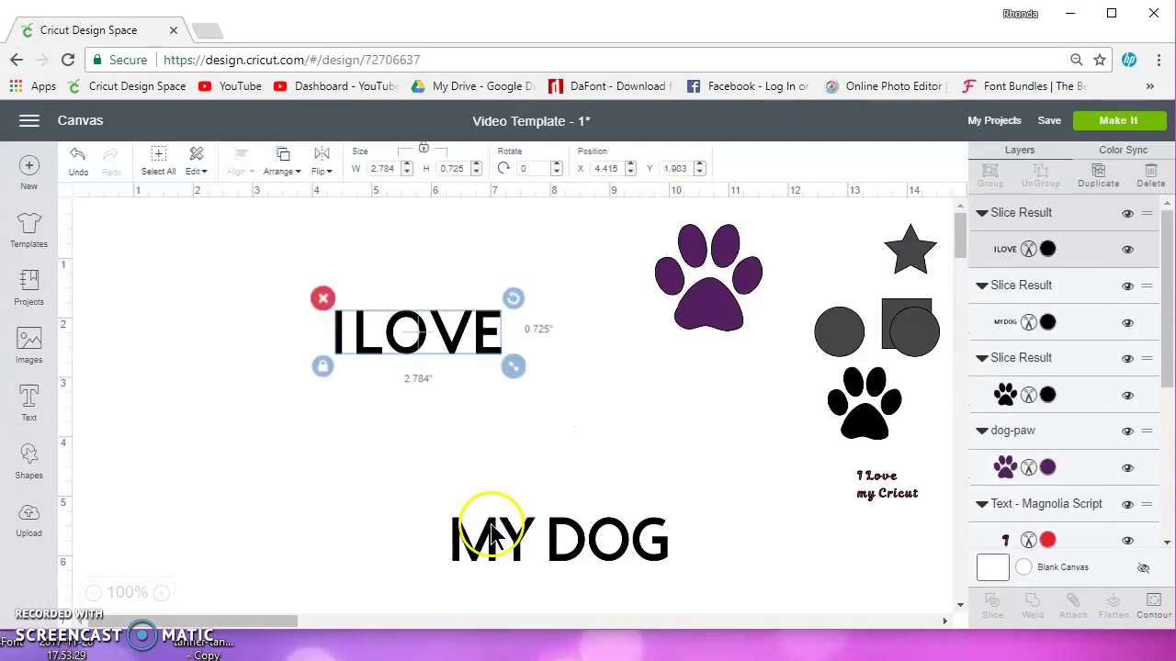
drag(491, 534, 363, 407)
click(263, 290)
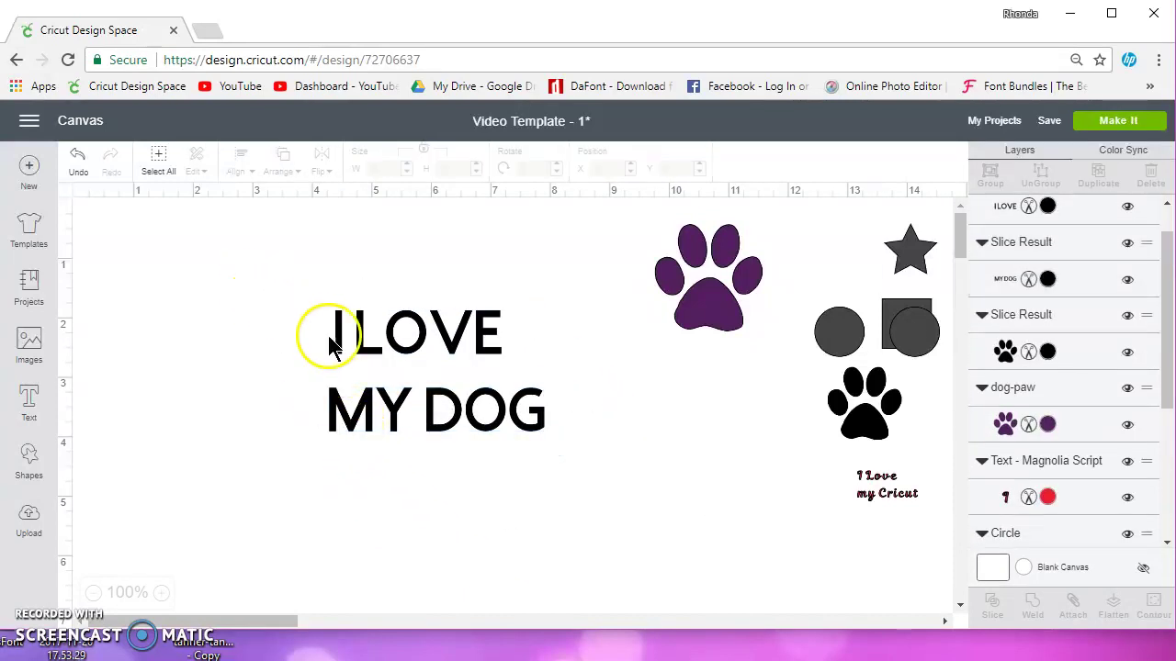
drag(449, 412, 561, 475)
click(317, 296)
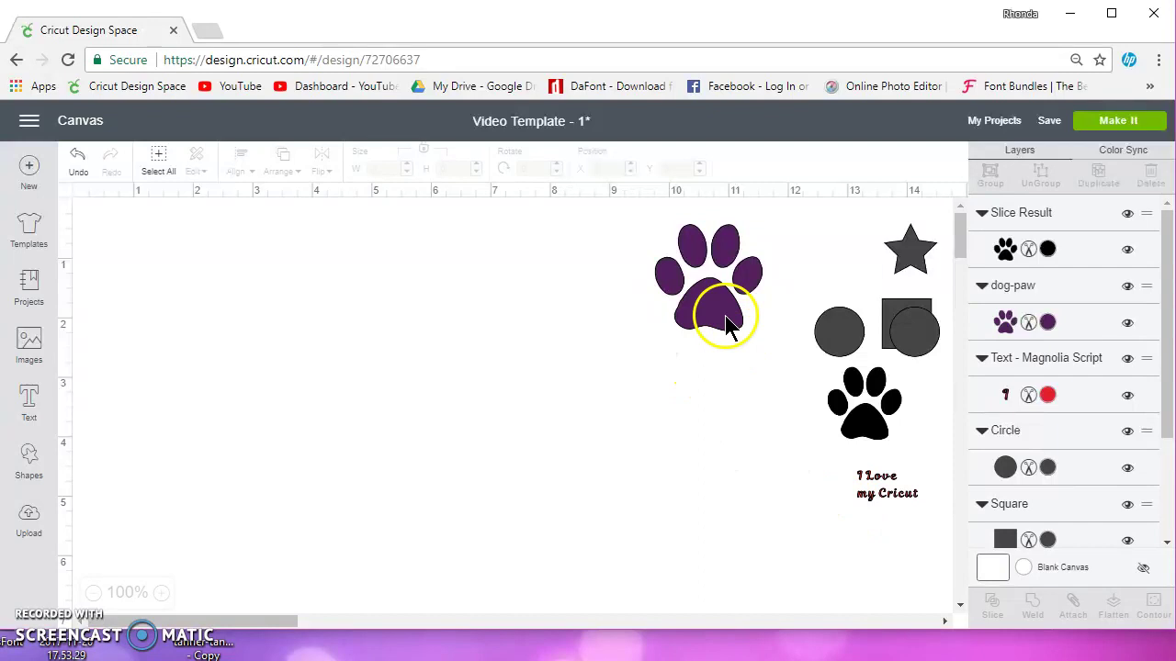
Cluster the purple paw, two grey circles and star together on the left.
drag(725, 315, 420, 341)
drag(801, 332, 496, 337)
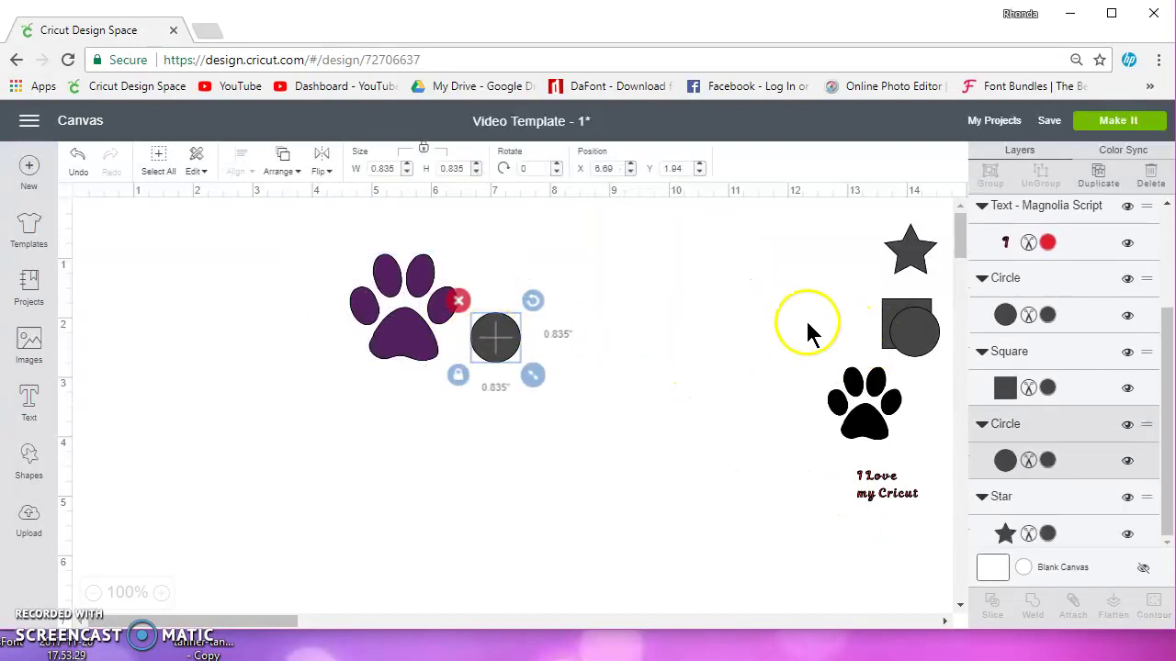
drag(924, 339, 424, 393)
drag(919, 254, 351, 369)
Attach the paw, star and circles and preview their layout on the mat.
drag(277, 241, 603, 467)
click(1075, 609)
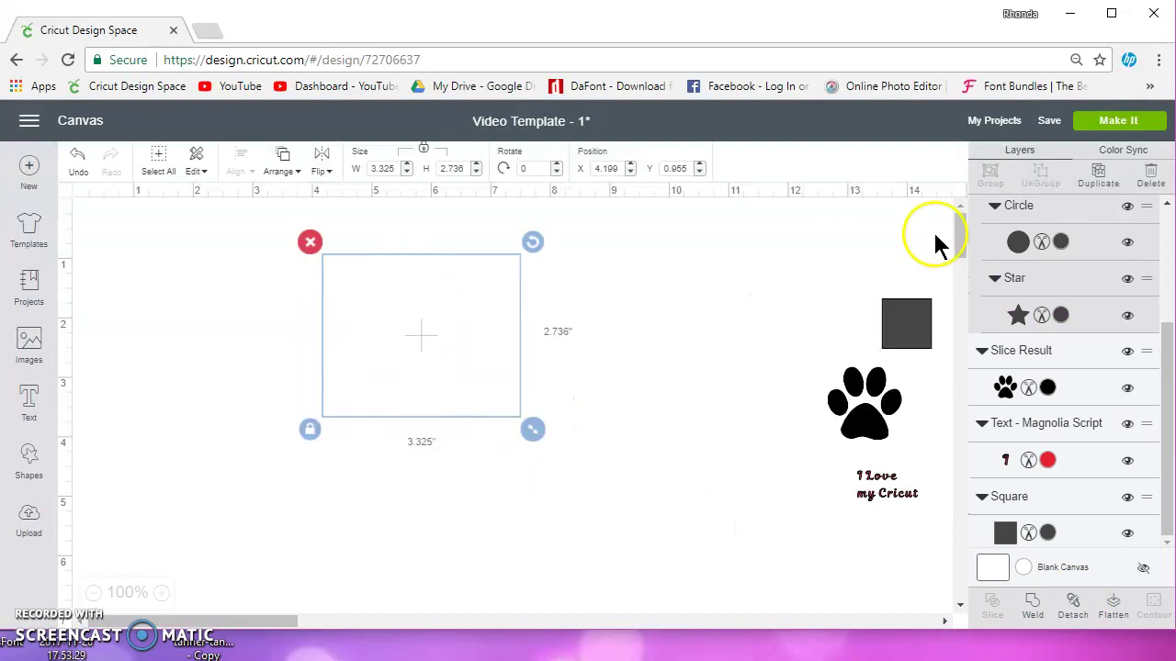
click(1115, 123)
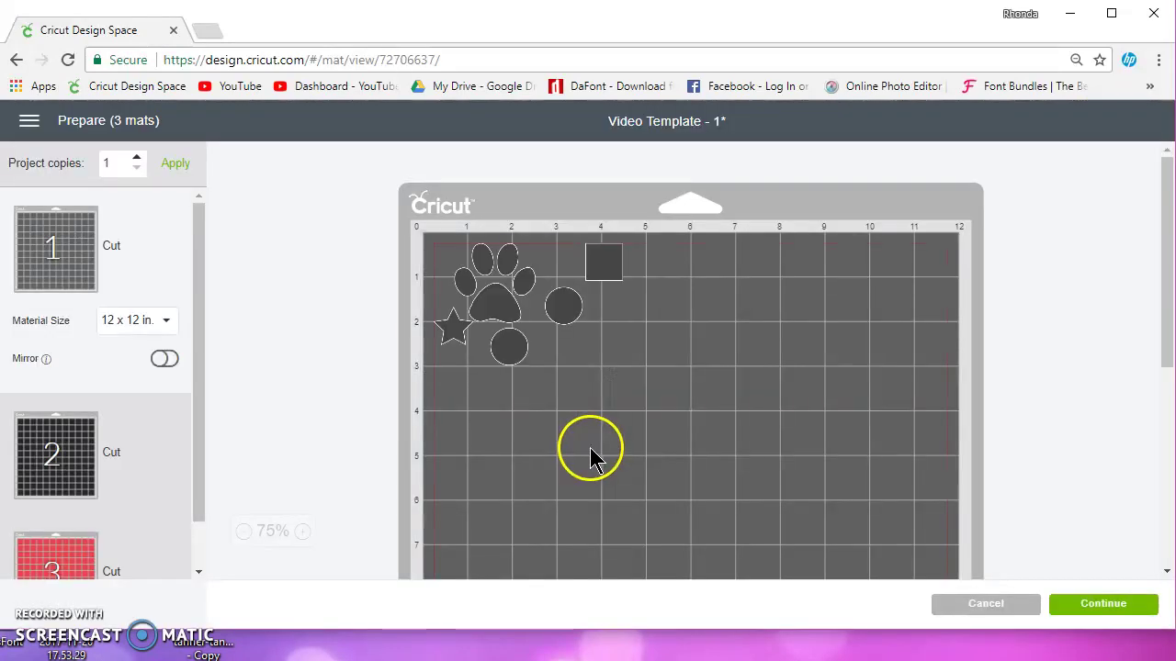
drag(530, 341, 507, 332)
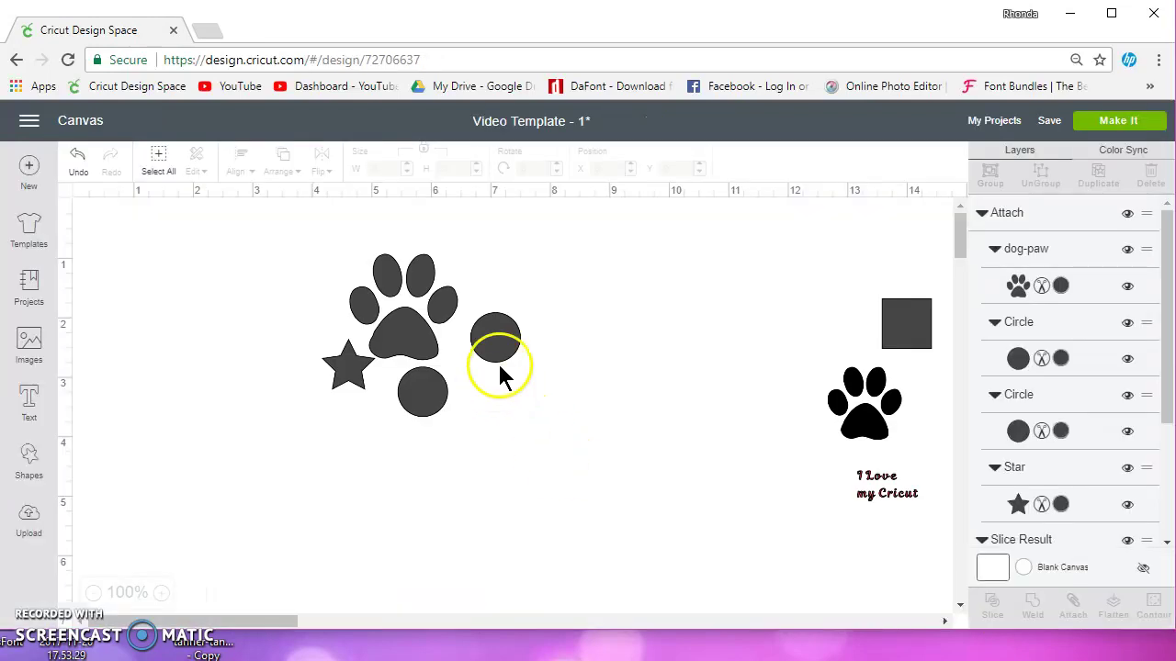
Detach the paw, star and circles, then group them instead.
click(497, 361)
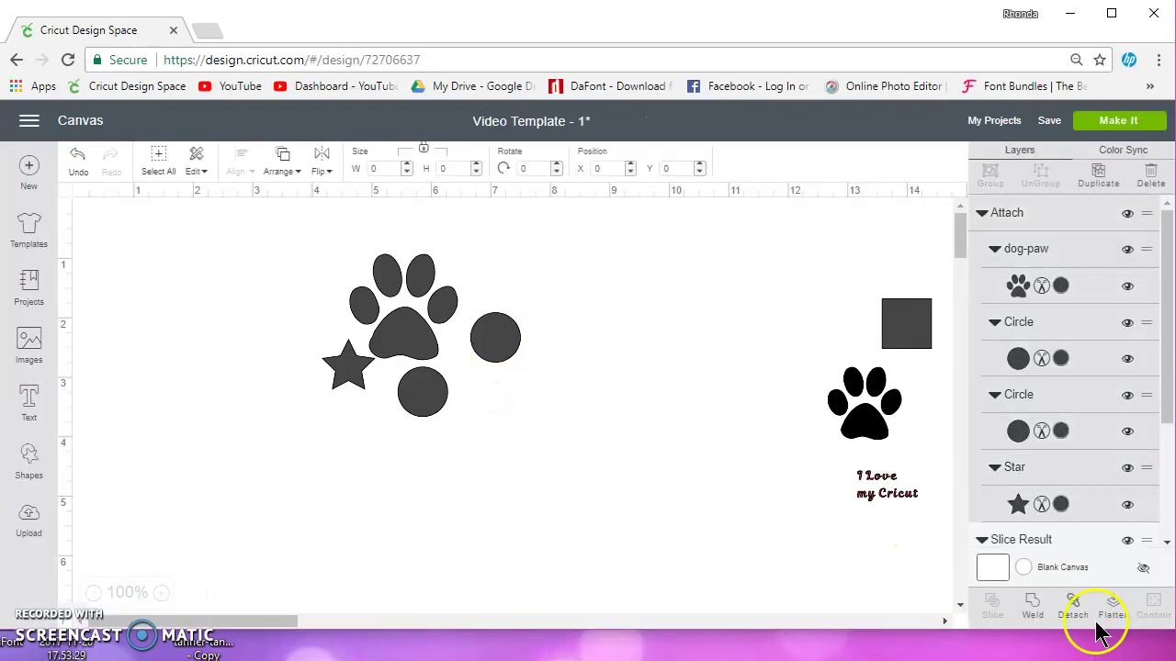
click(1073, 606)
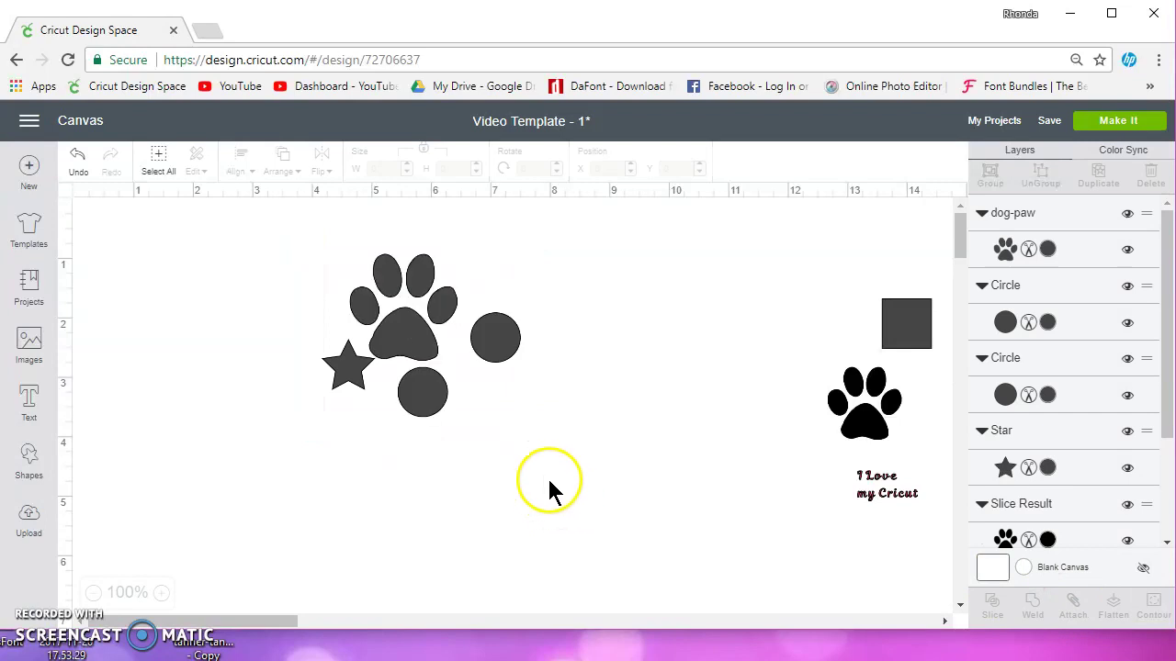
drag(525, 452, 277, 239)
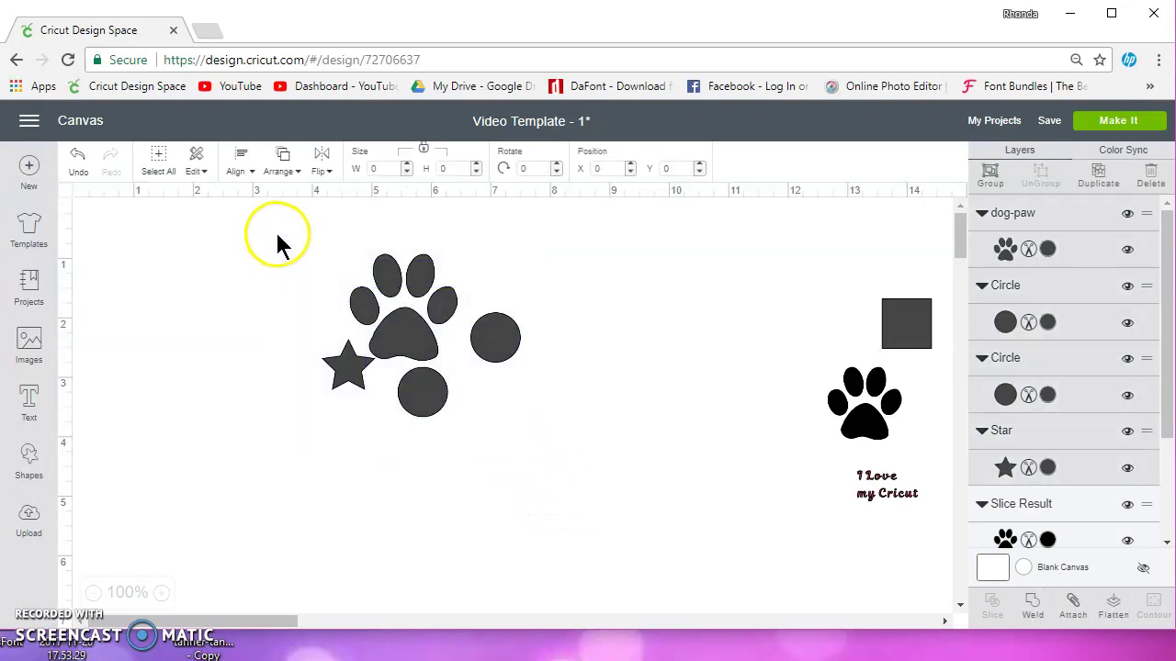
click(989, 176)
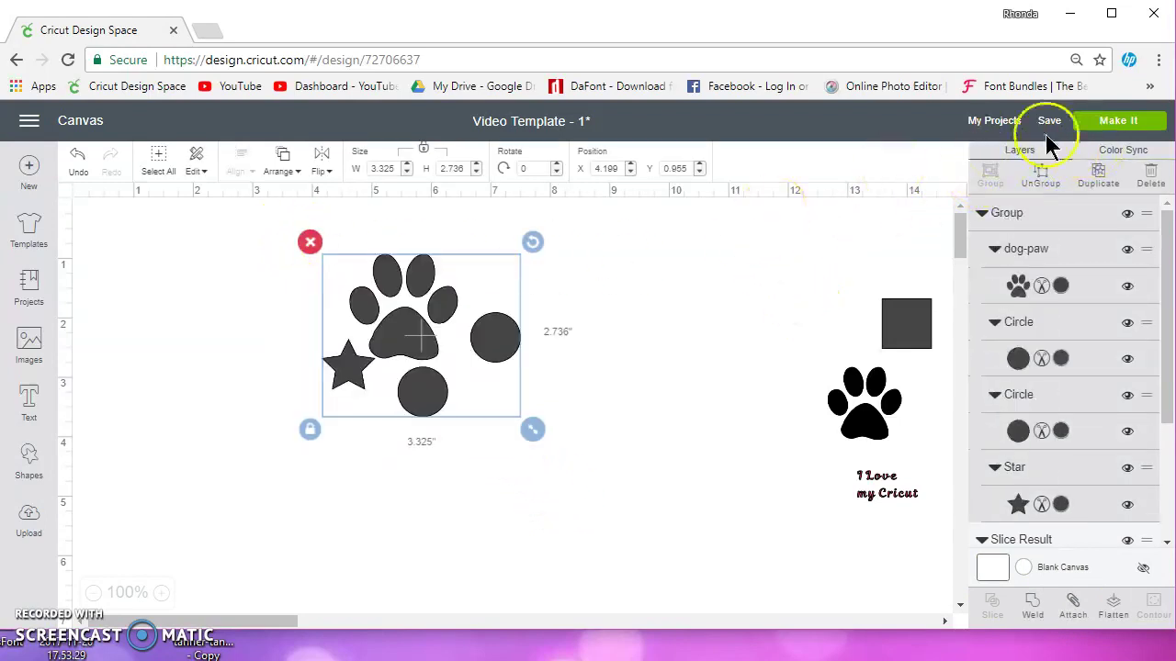
Preview mats 1 and 2 for the grouped shapes, then return to the Canvas.
click(1121, 122)
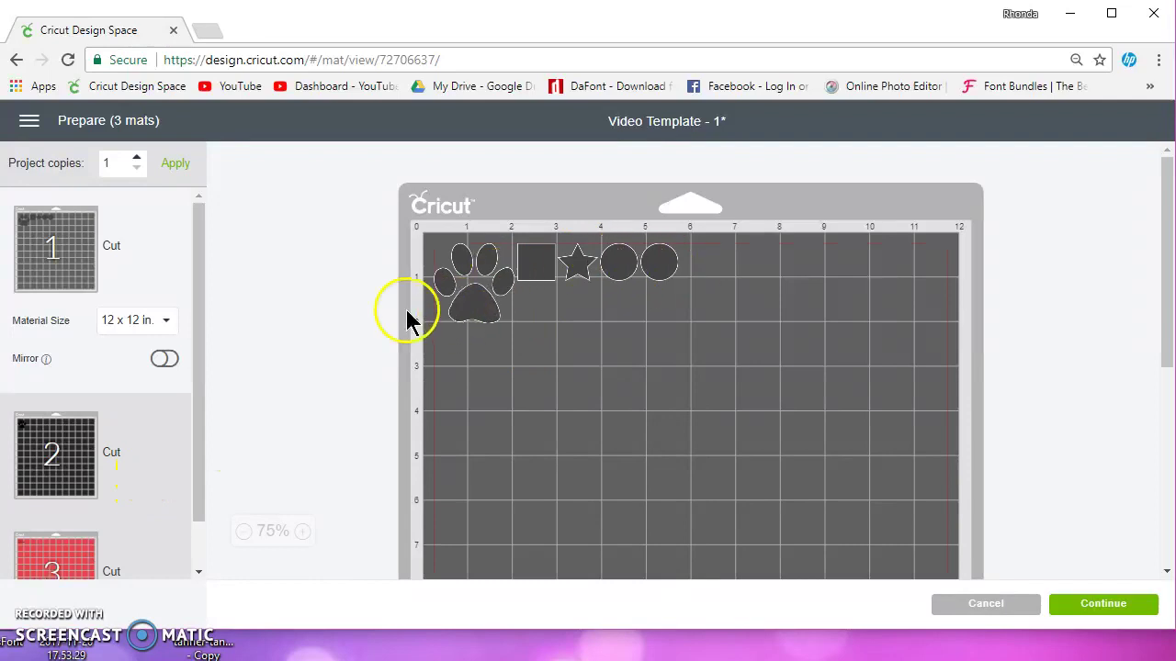
click(79, 450)
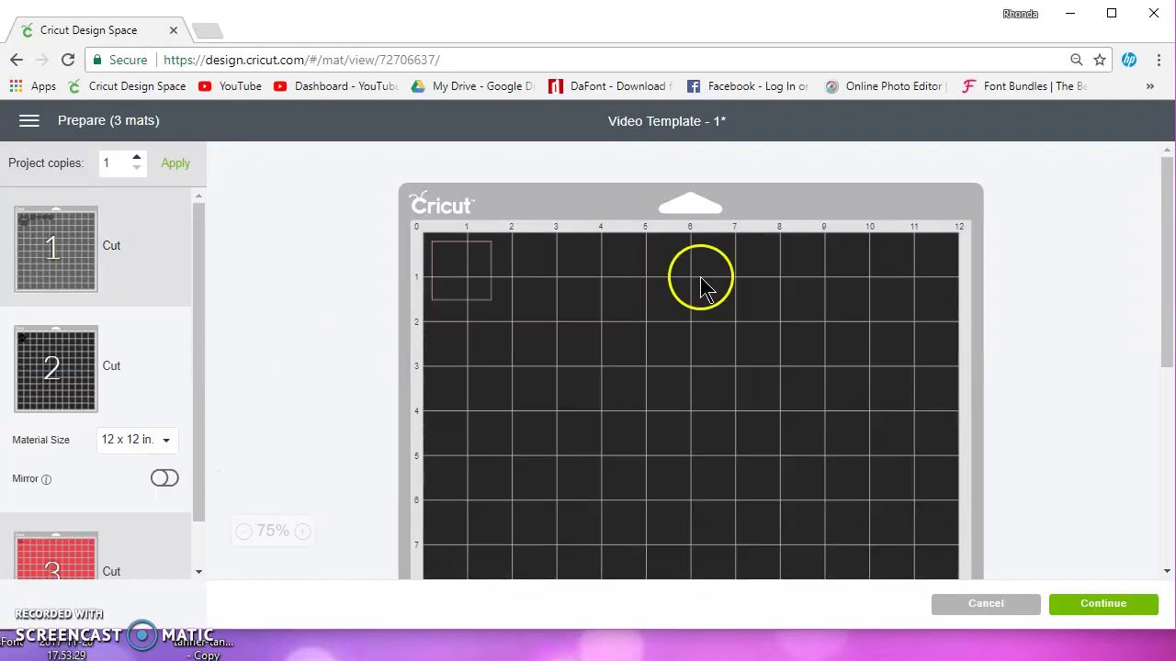
click(67, 247)
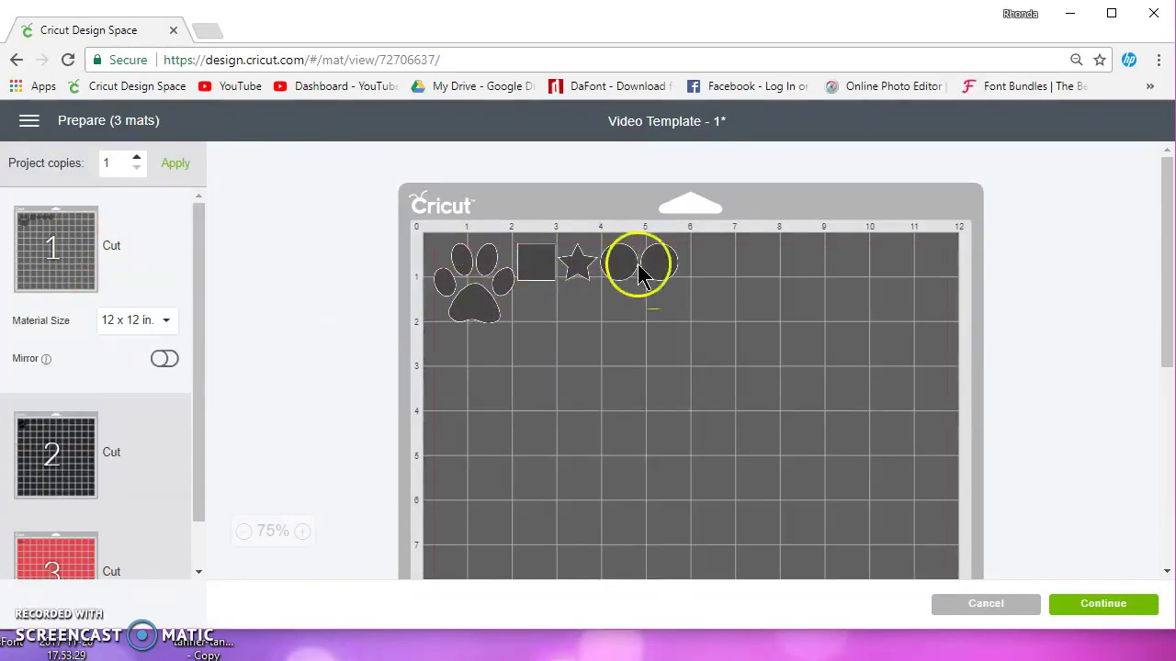
click(995, 606)
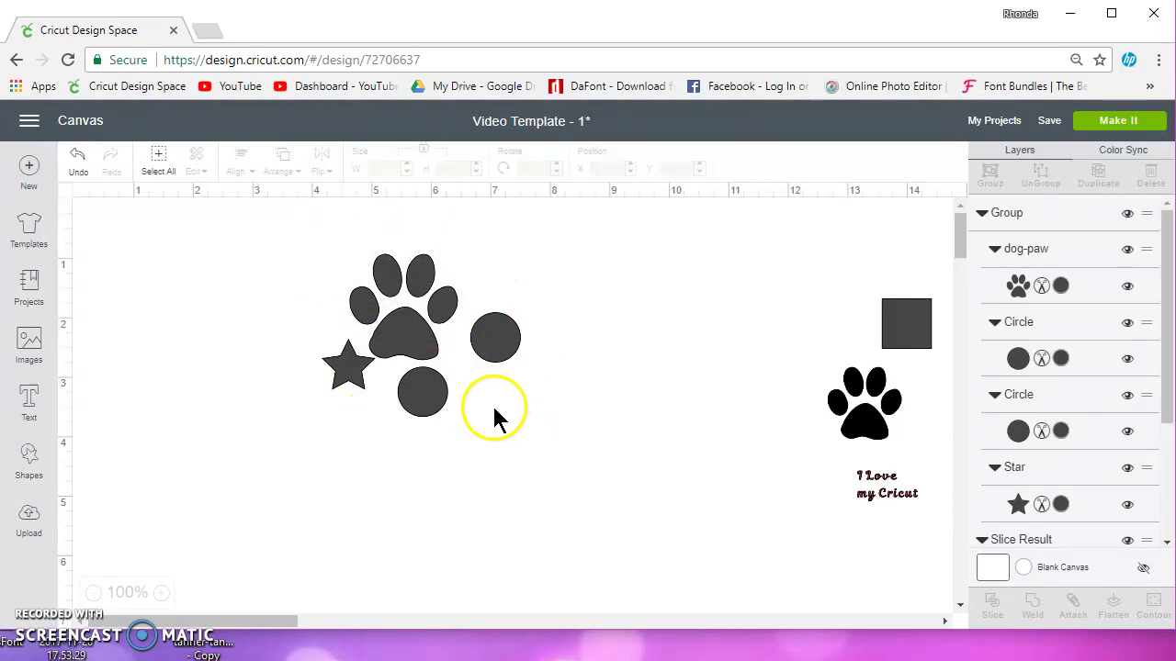
click(430, 390)
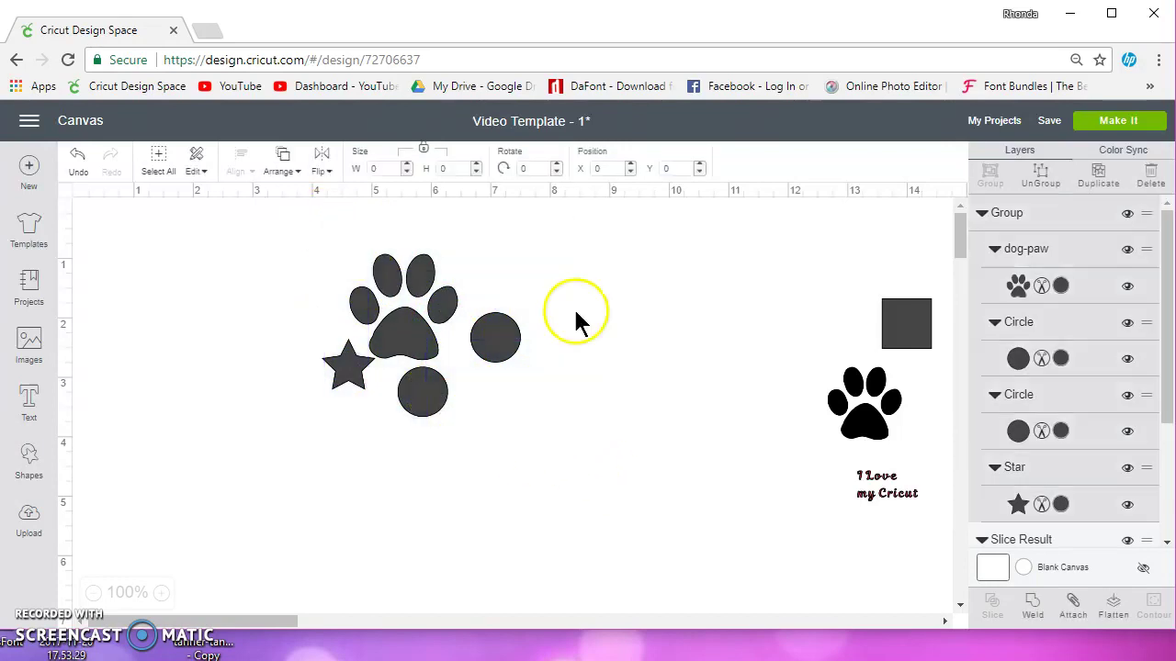
Ungroup the shapes, park the two circles, star and paw at upper right, and shrink the paw.
click(1043, 174)
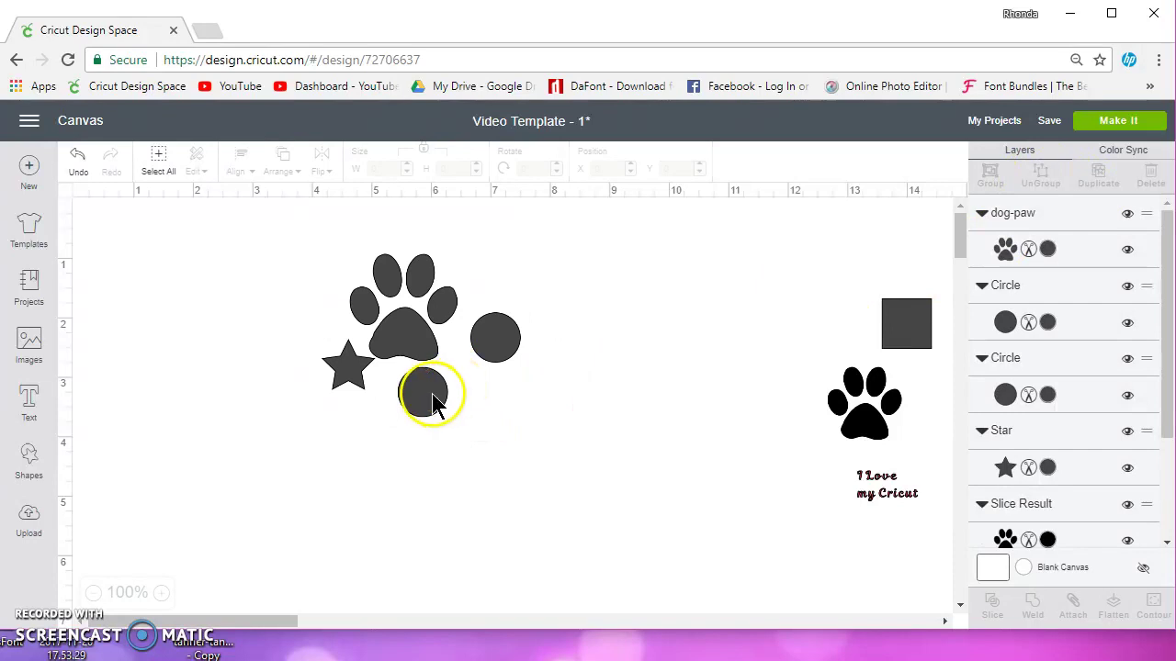
drag(432, 393, 856, 281)
drag(476, 356, 781, 279)
drag(356, 364, 777, 347)
drag(404, 340, 866, 288)
drag(933, 327, 911, 266)
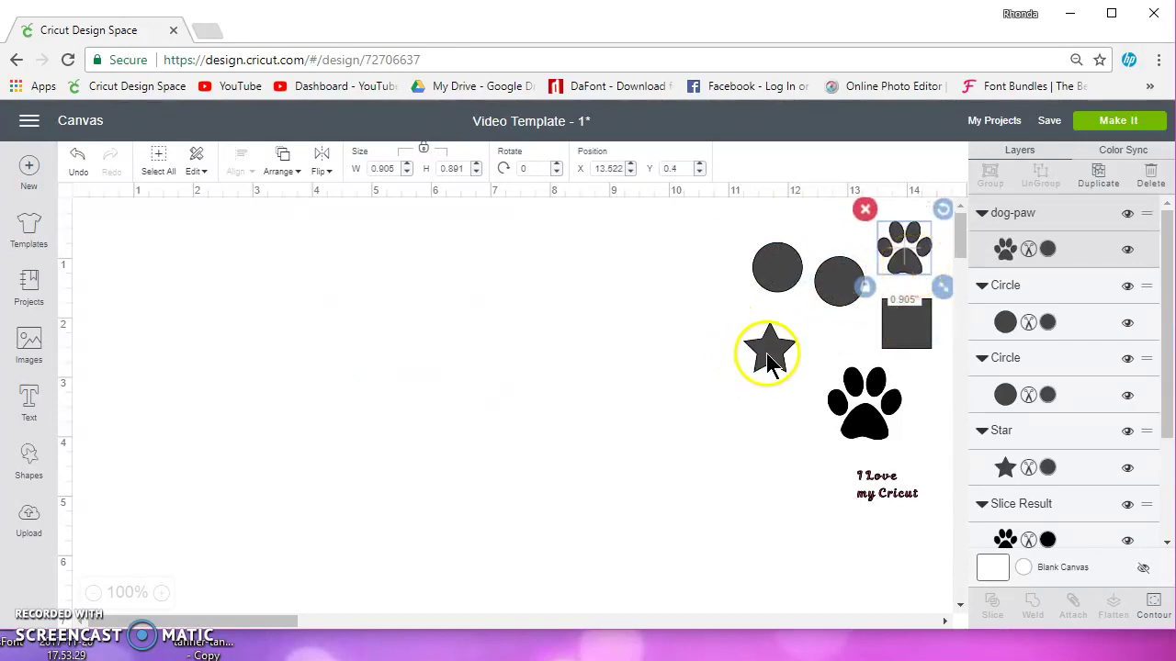
Bring the star back to the left and enlarge it to 3.836 inches wide.
drag(766, 349, 407, 326)
drag(450, 361, 622, 476)
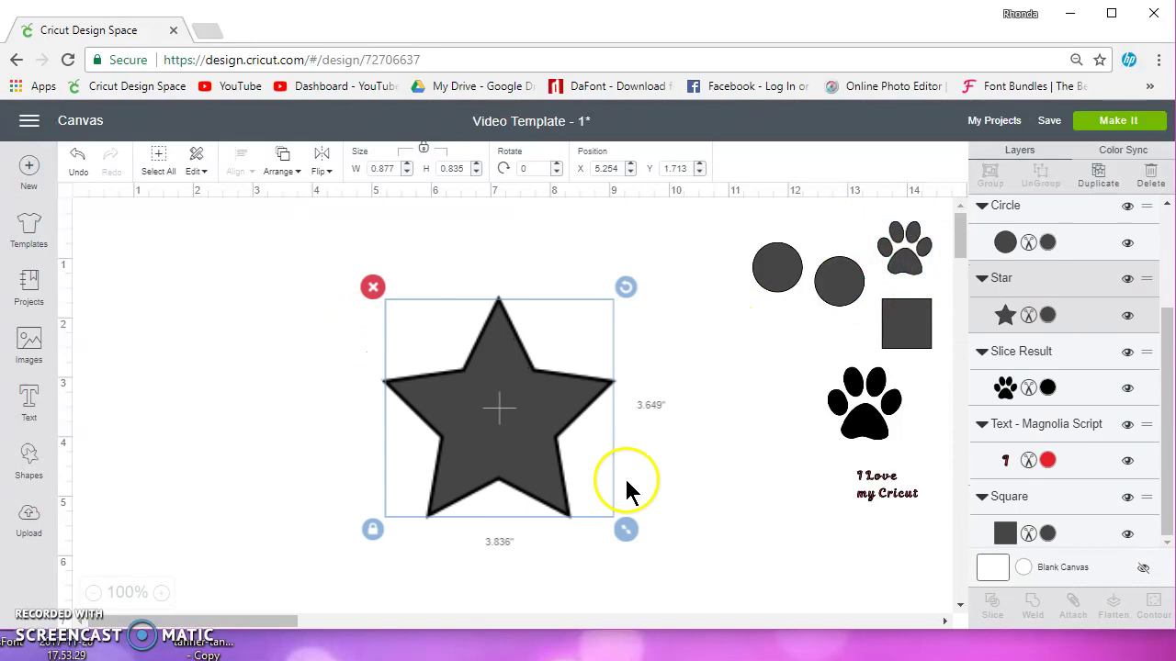
drag(525, 447, 428, 436)
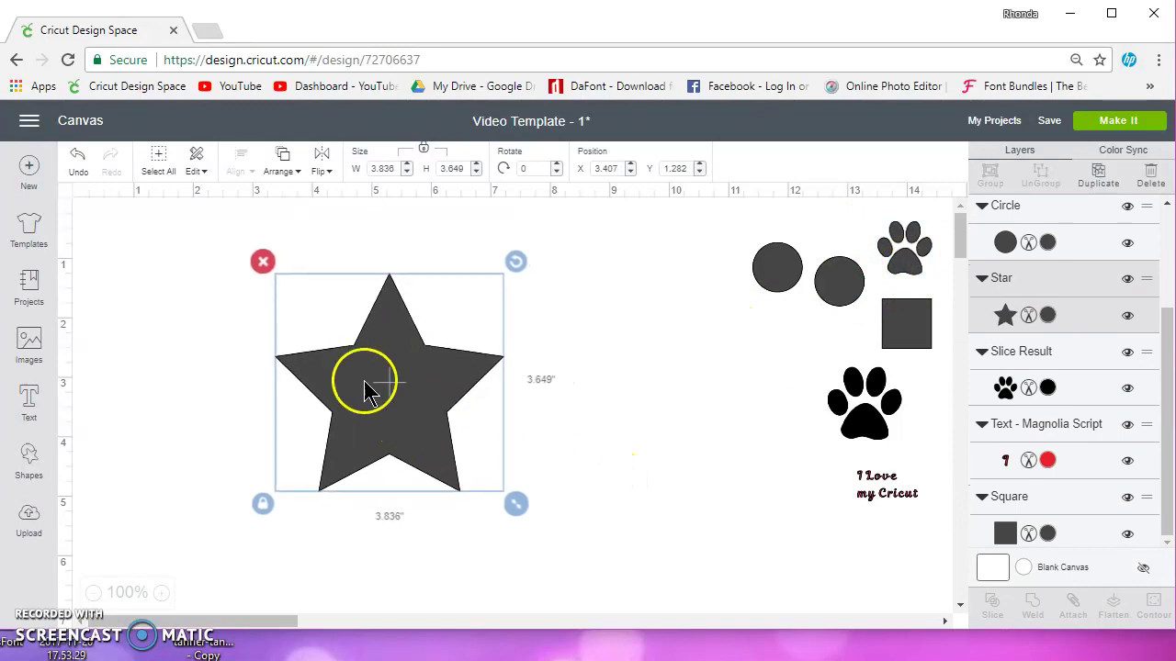
Switch the star from Cut to Print and fill it with the uploaded dog photo pattern.
click(1005, 315)
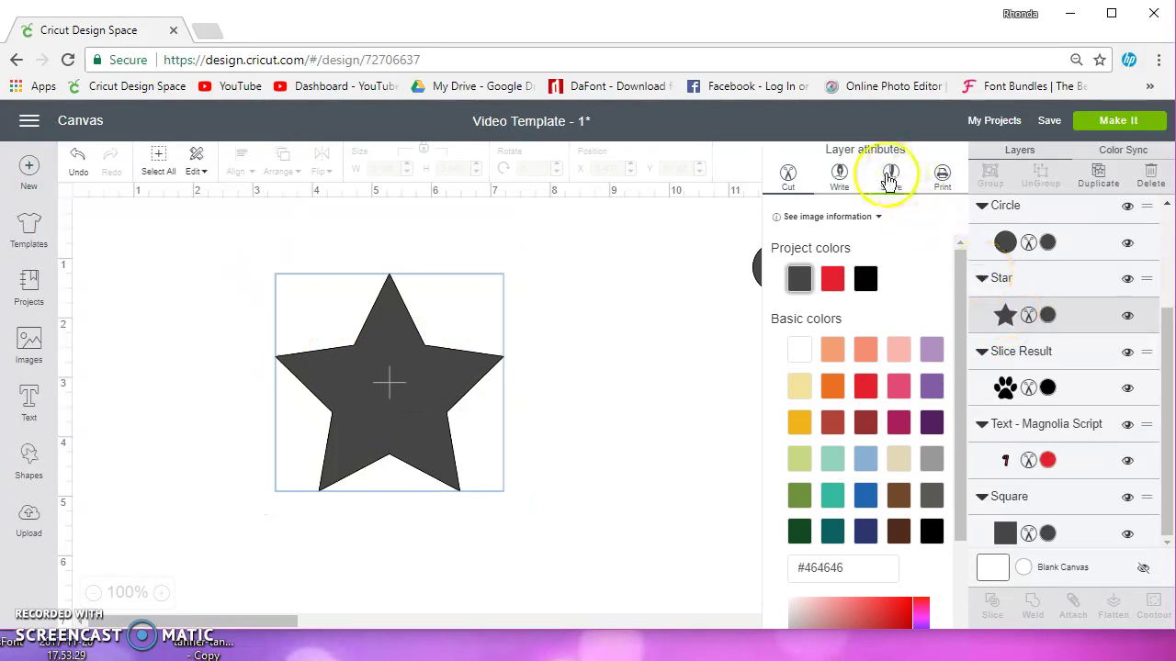
click(943, 179)
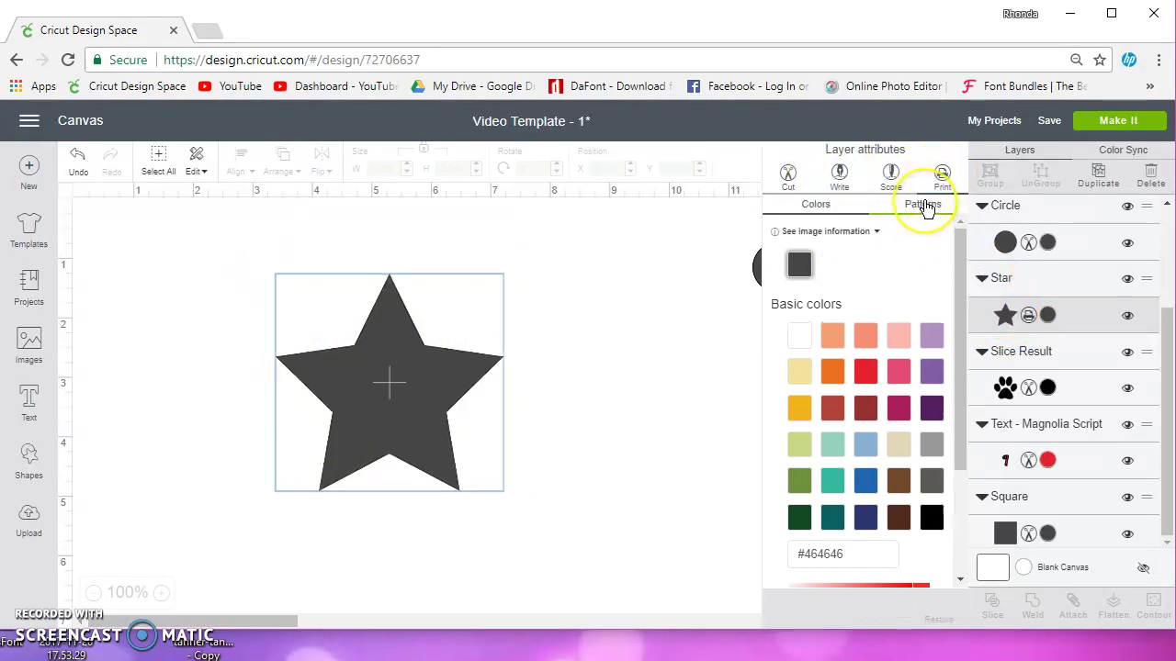
click(926, 207)
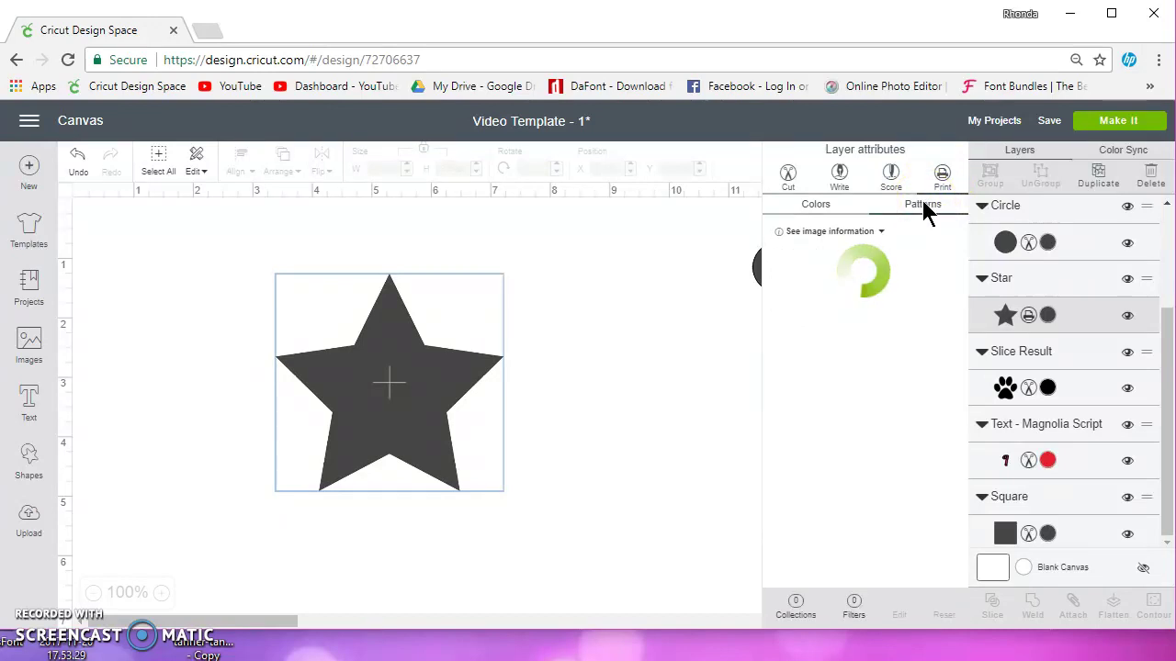
scroll(886, 393, down, 1)
scroll(887, 404, down, 10)
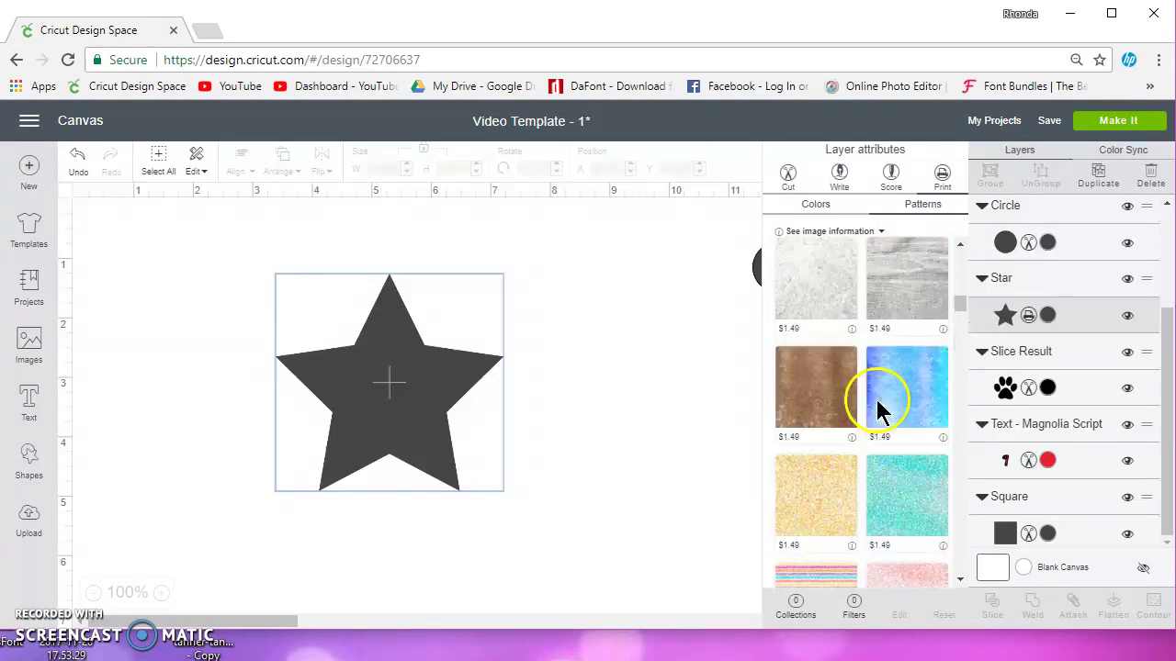
scroll(868, 459, up, 10)
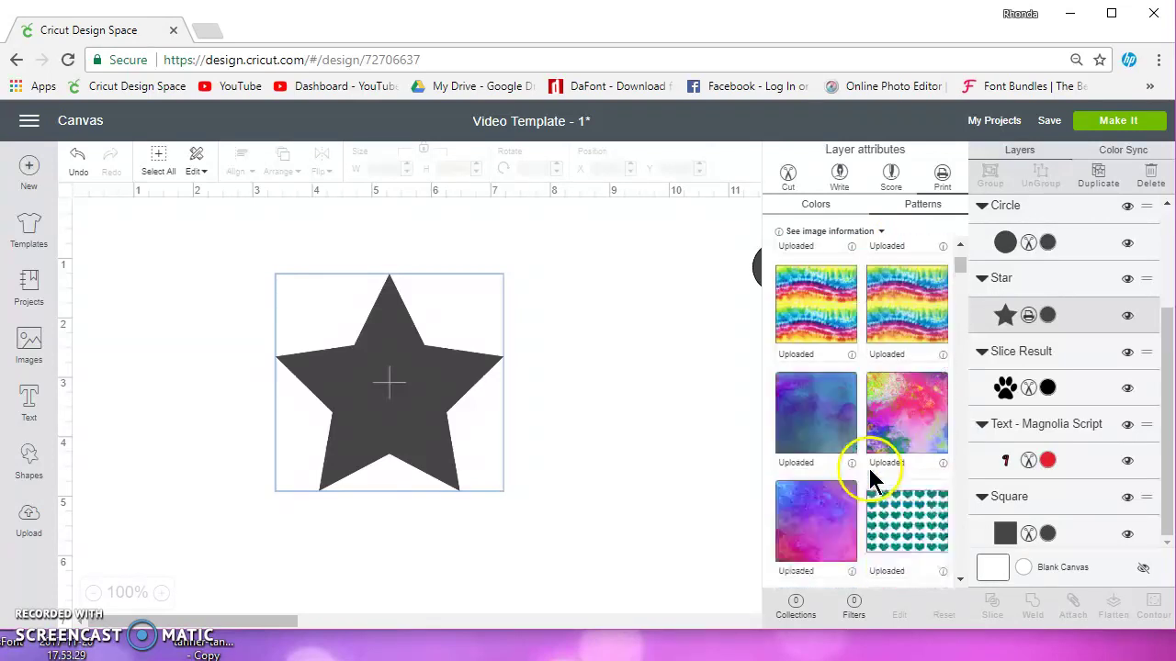
click(822, 287)
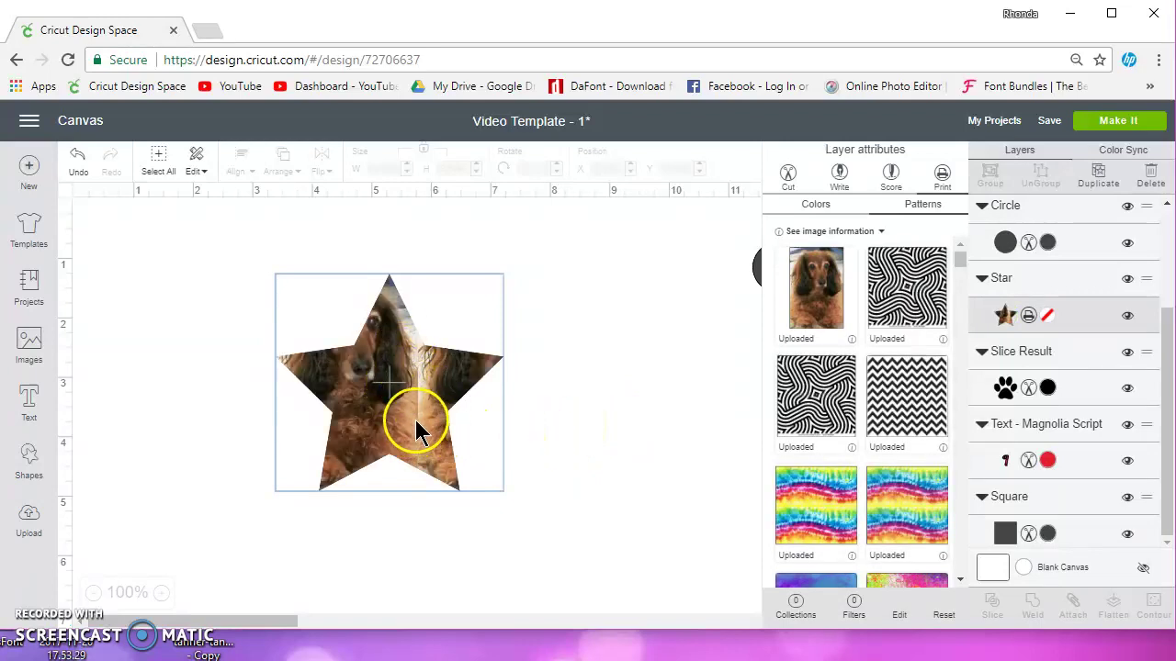
Move the patterned star slightly left and up on the canvas.
click(407, 416)
drag(440, 439, 380, 421)
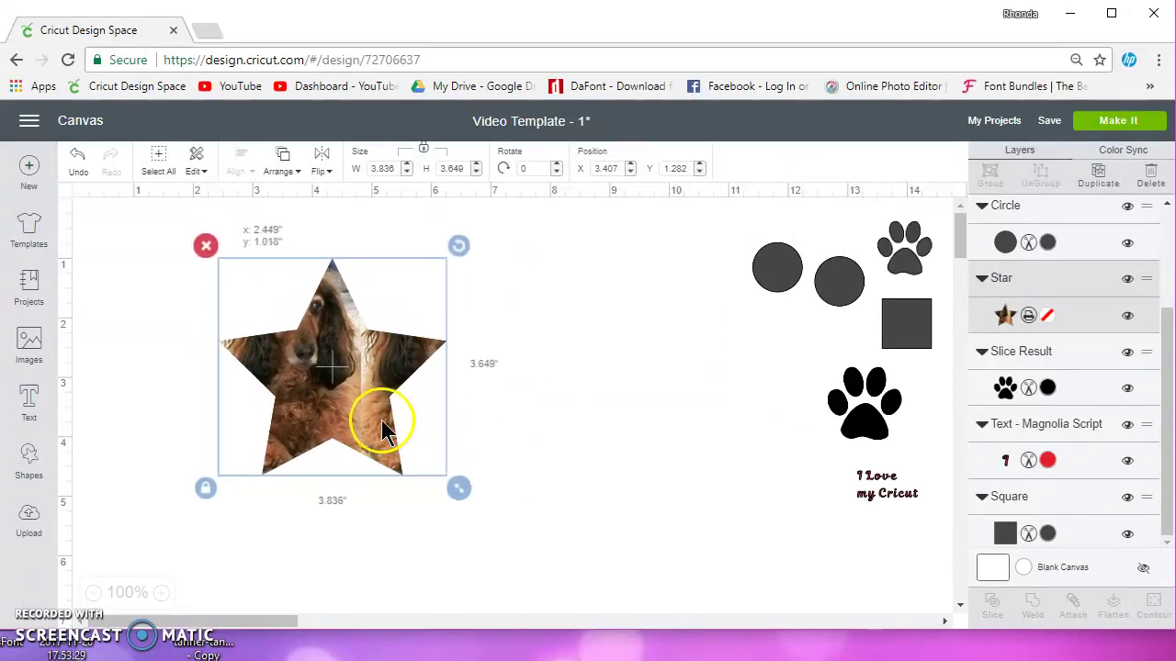
click(1006, 316)
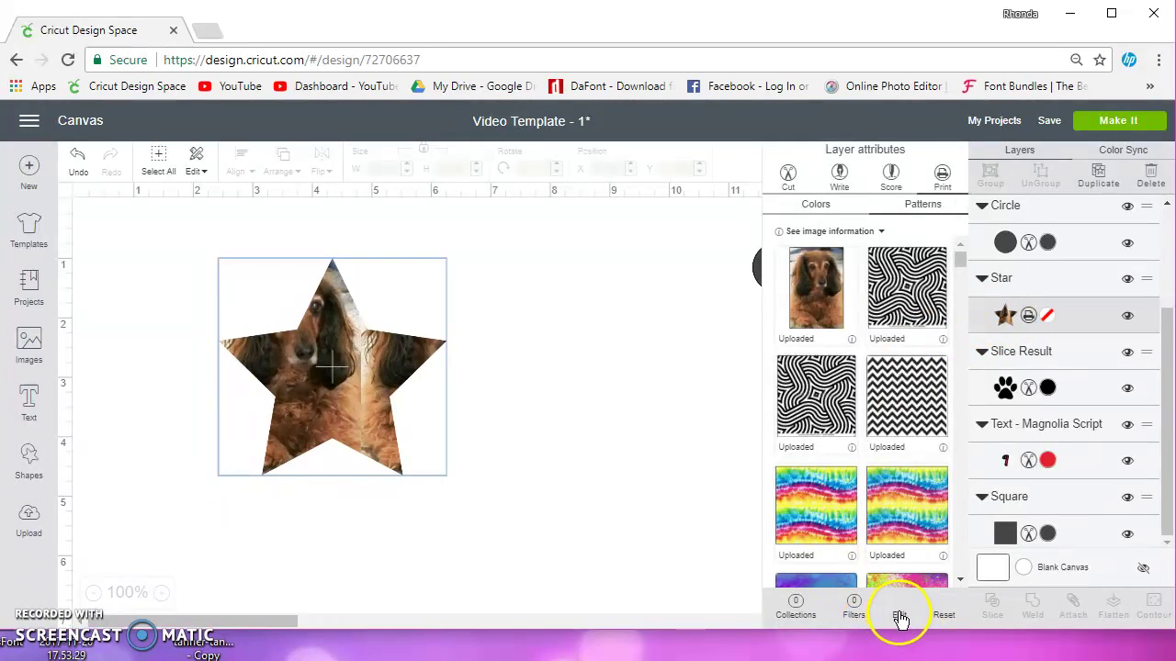
In Edit pattern, scale the dog photo inside the star and nudge it vertically.
click(900, 615)
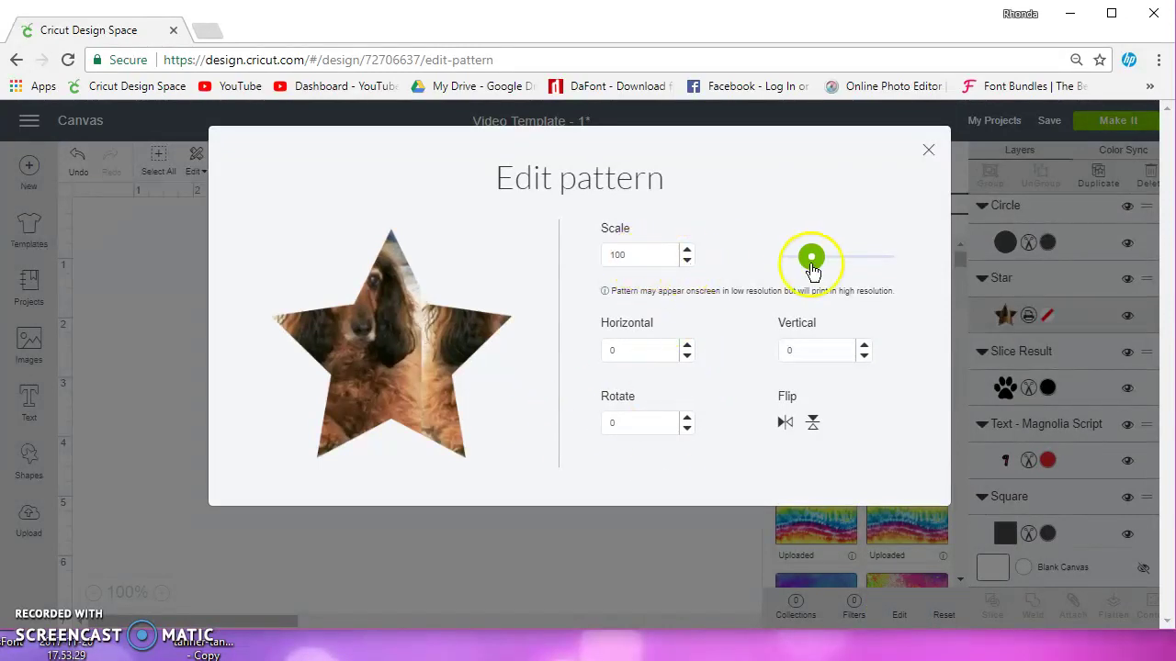
mouse_move(813, 266)
mouse_down()
mouse_move(800, 266)
mouse_move(827, 264)
mouse_up()
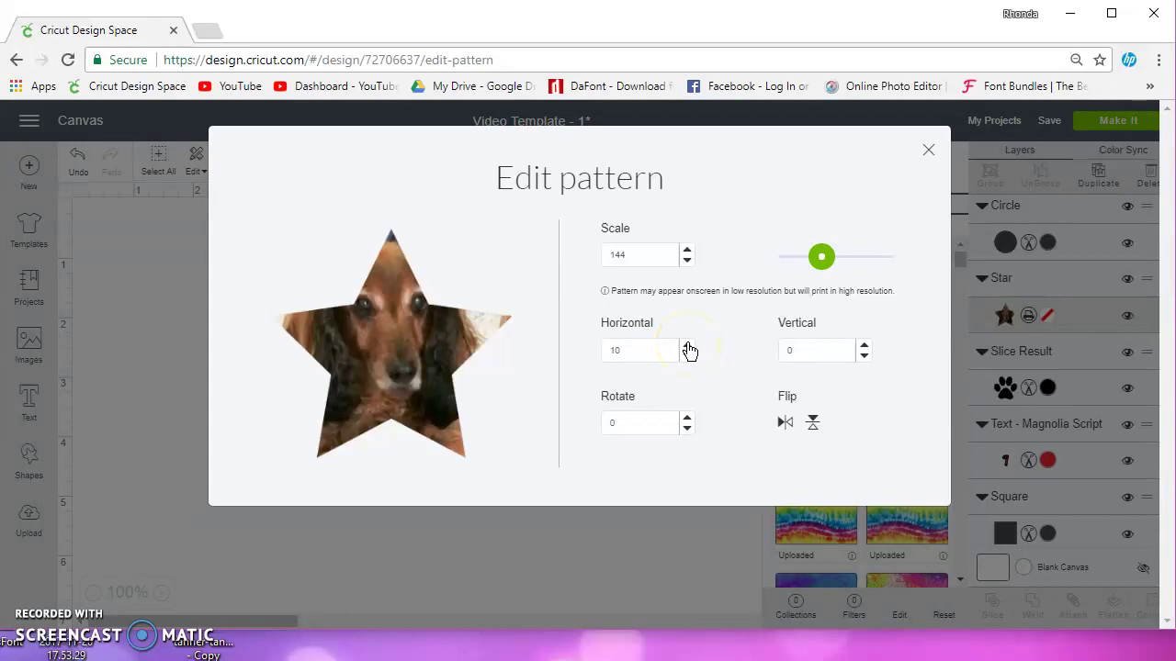
click(864, 357)
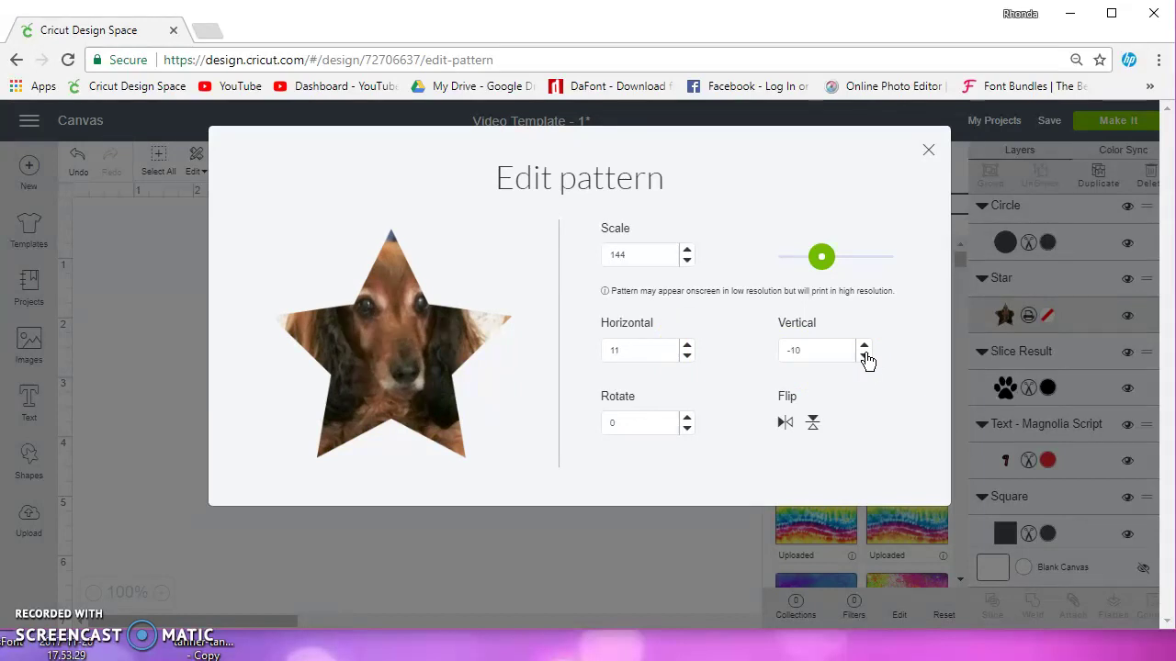
click(863, 357)
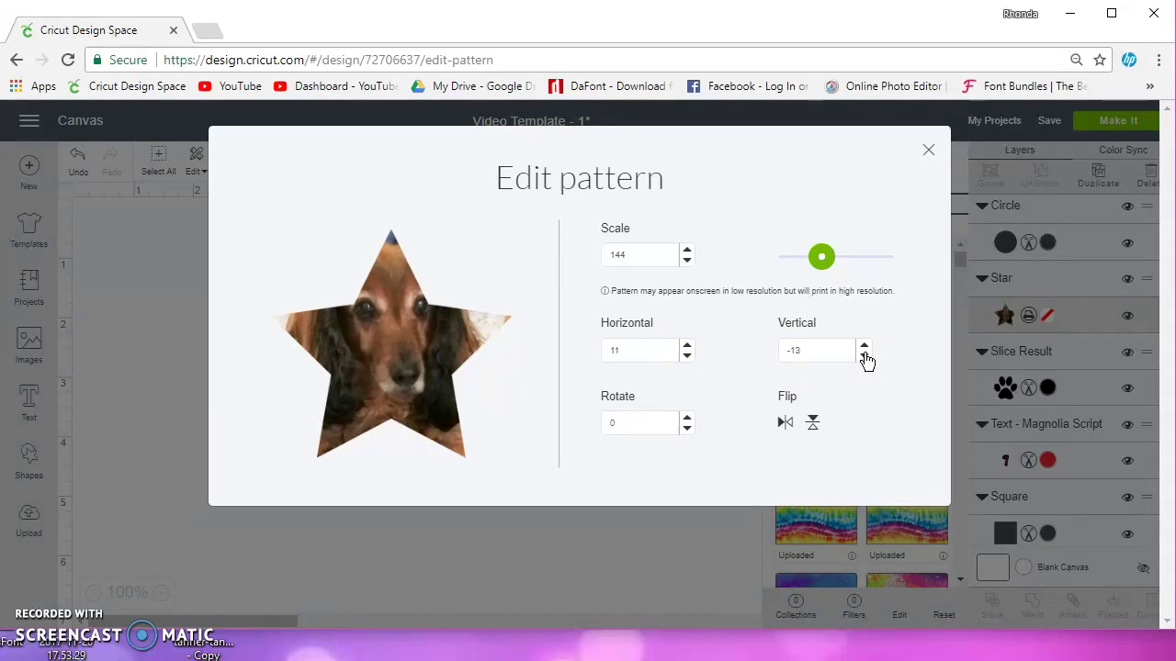
click(863, 356)
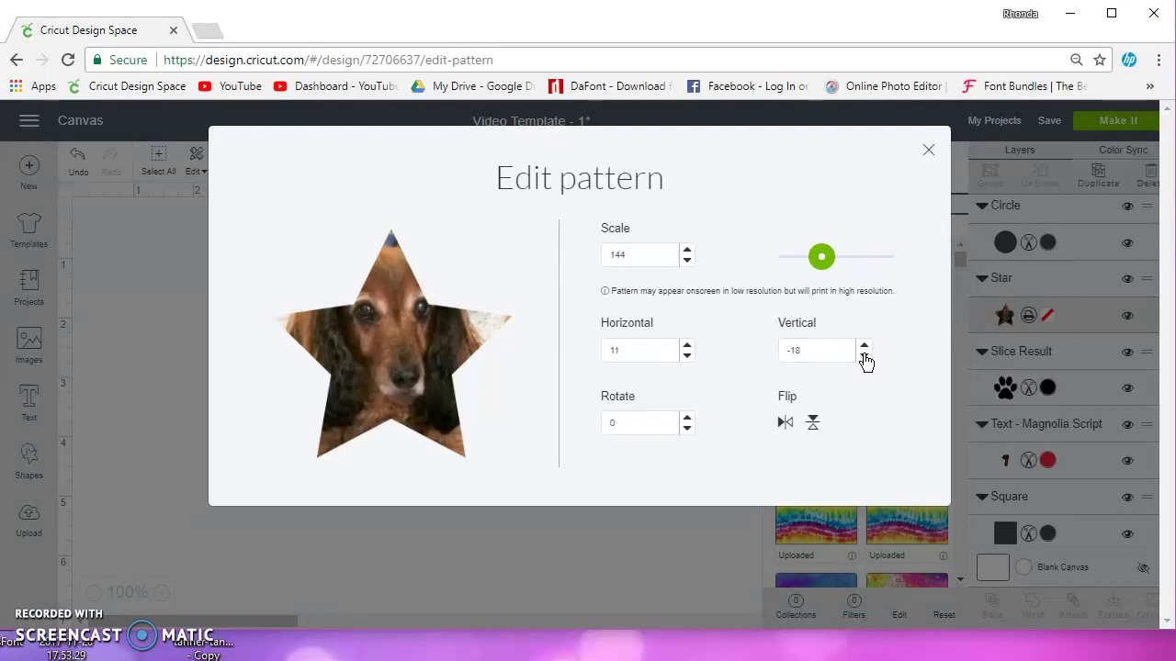
Change the pattern's Vertical offset to -50, then to -75.
drag(817, 350, 778, 353)
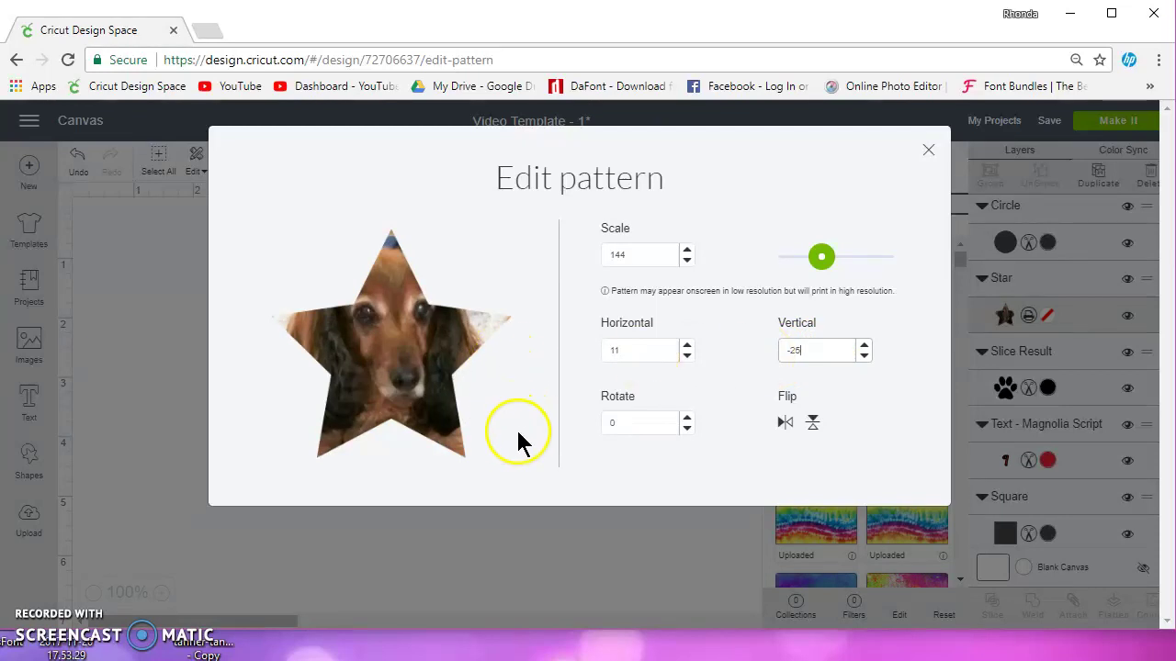
click(808, 353)
key(Return)
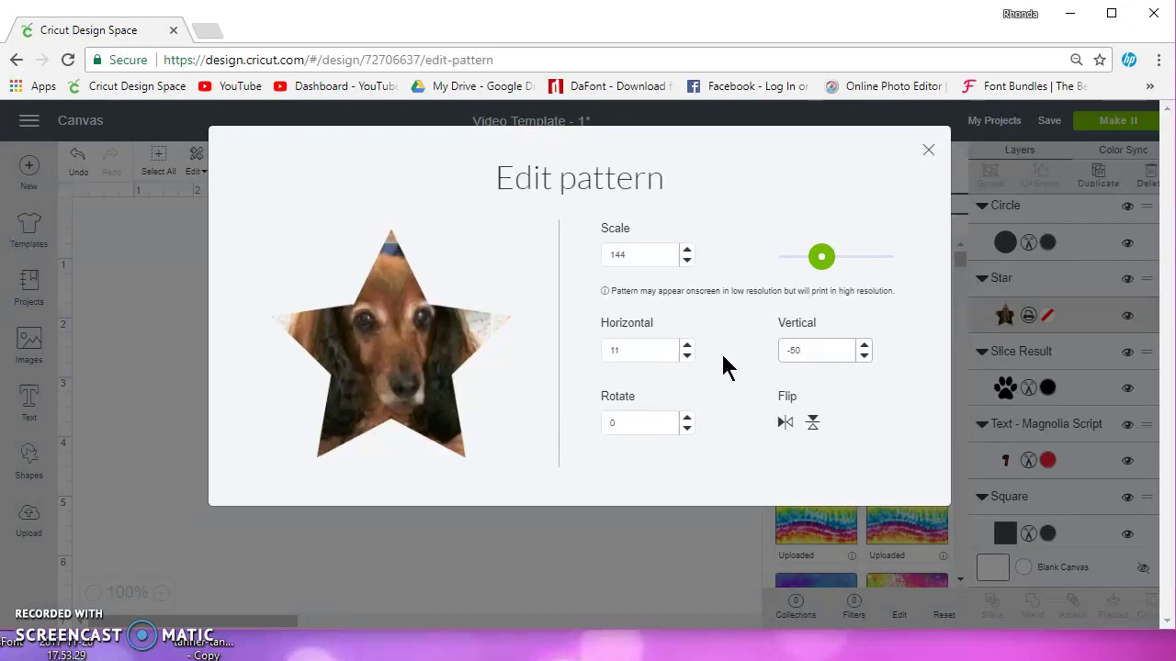
drag(817, 350, 755, 364)
text(-7)
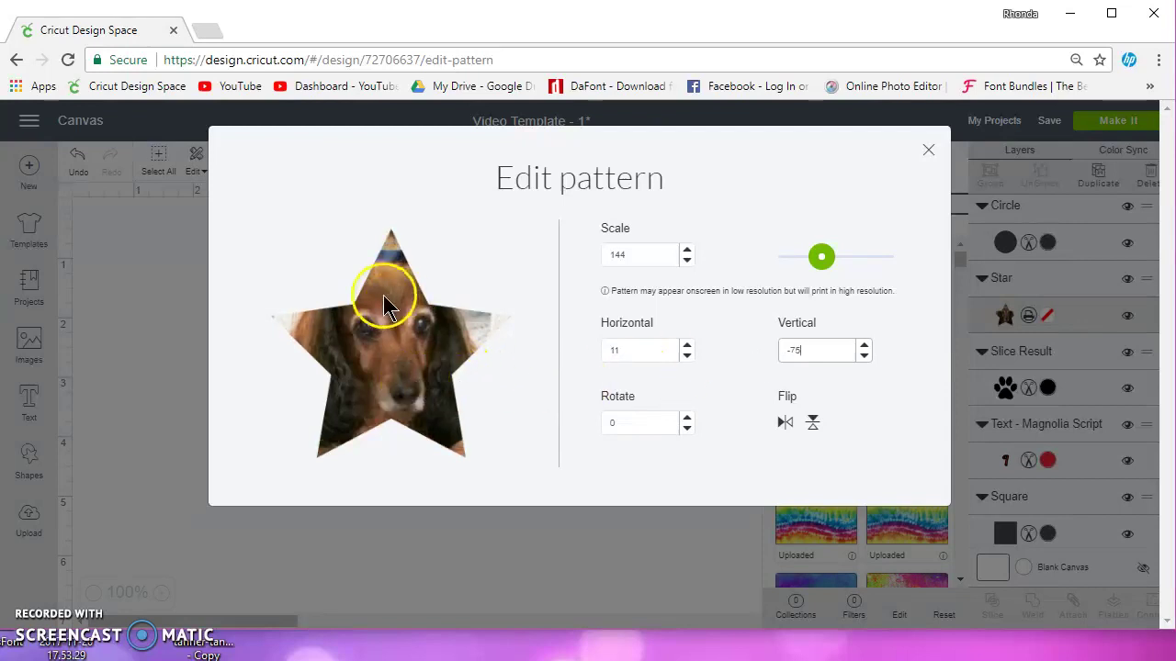
Preview the dog-photo star on print-then-cut mat 1, toggling Mirror, then return to the canvas.
click(928, 150)
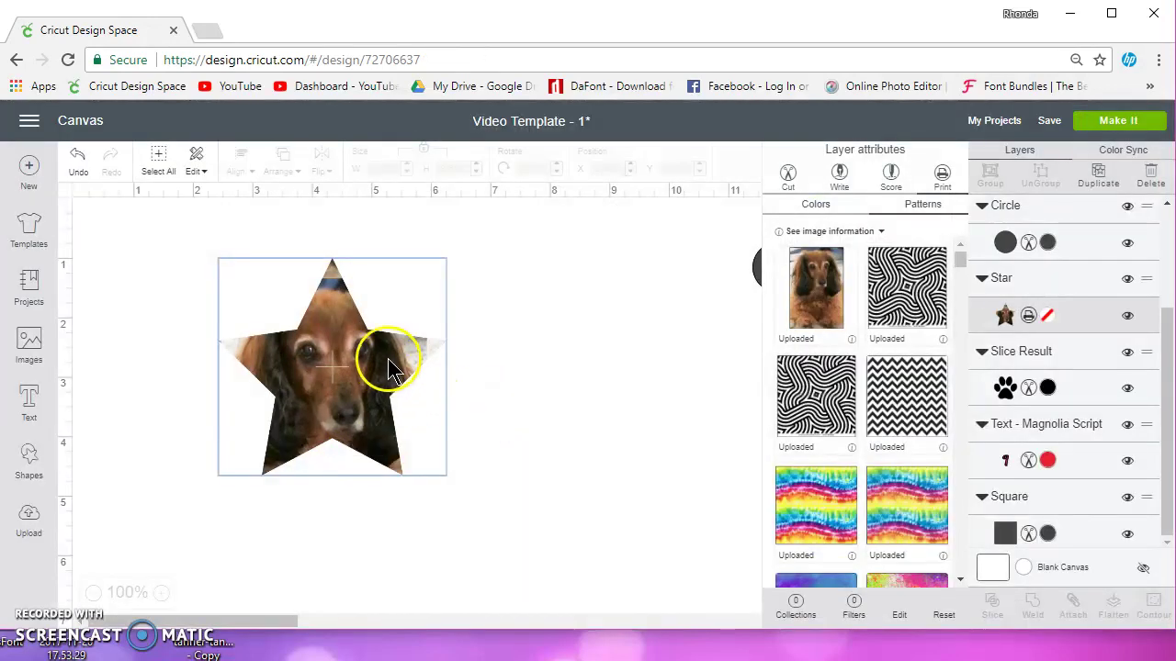
click(1109, 121)
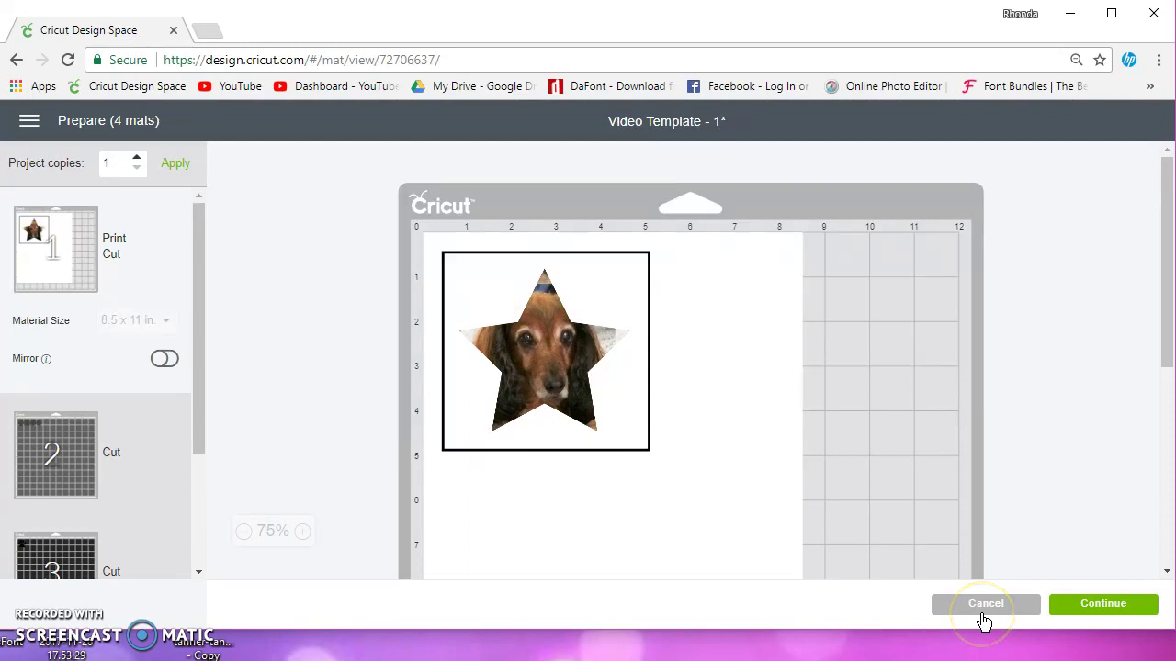
click(162, 360)
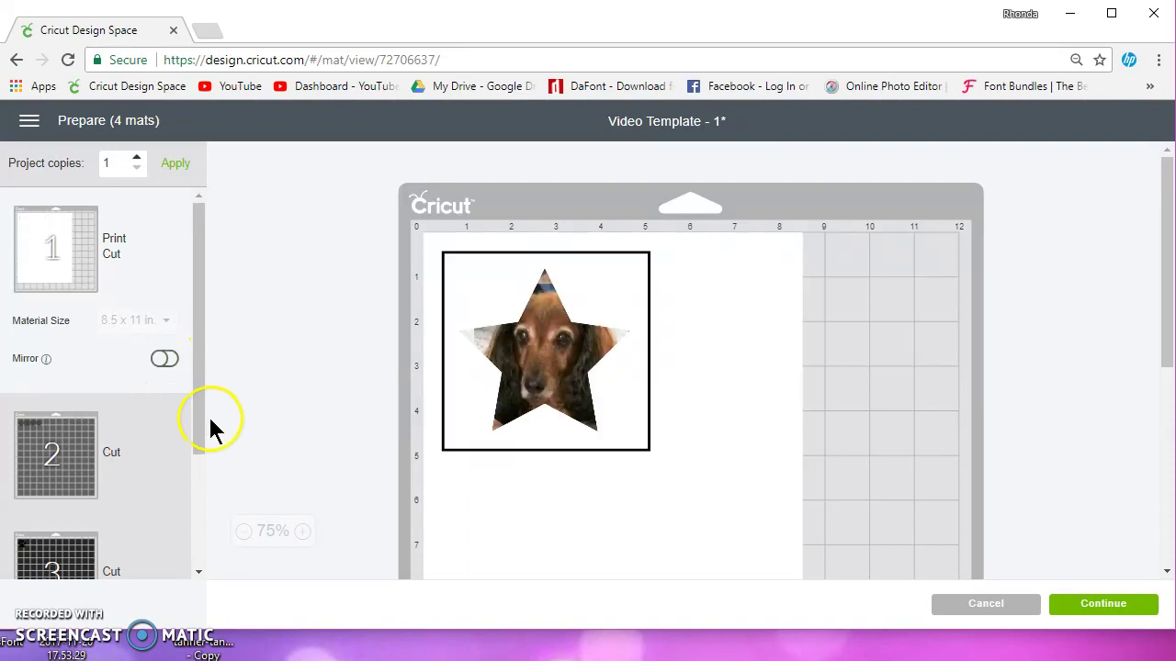
click(993, 606)
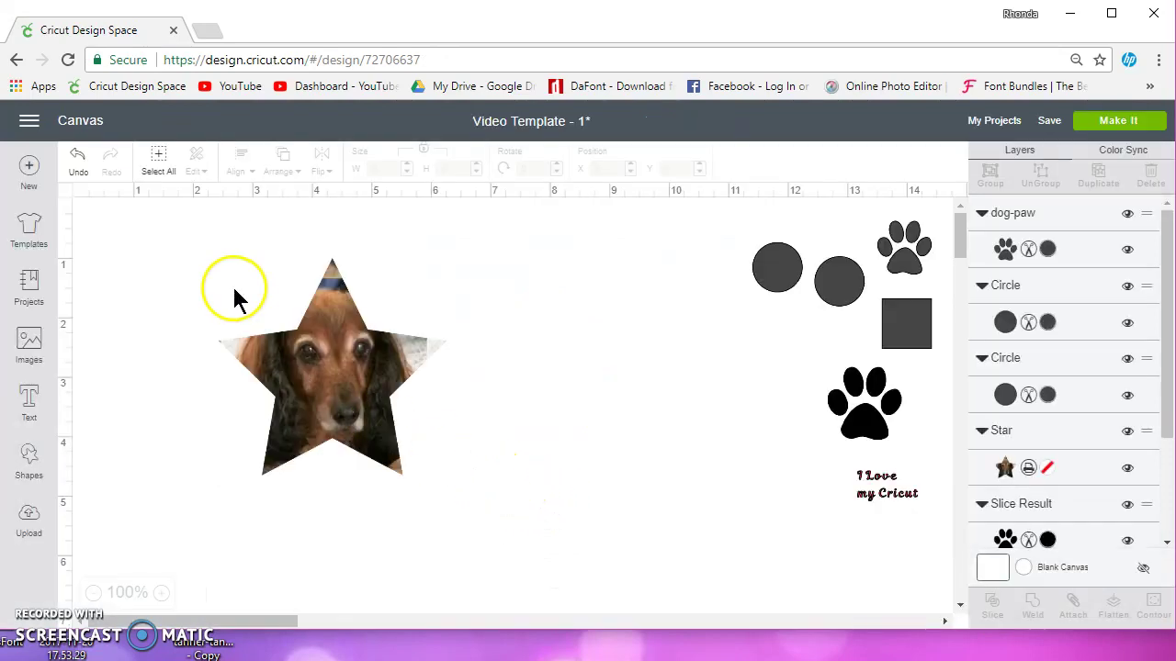
Delete the photo star and bring the dark square over to the left.
drag(349, 341, 445, 348)
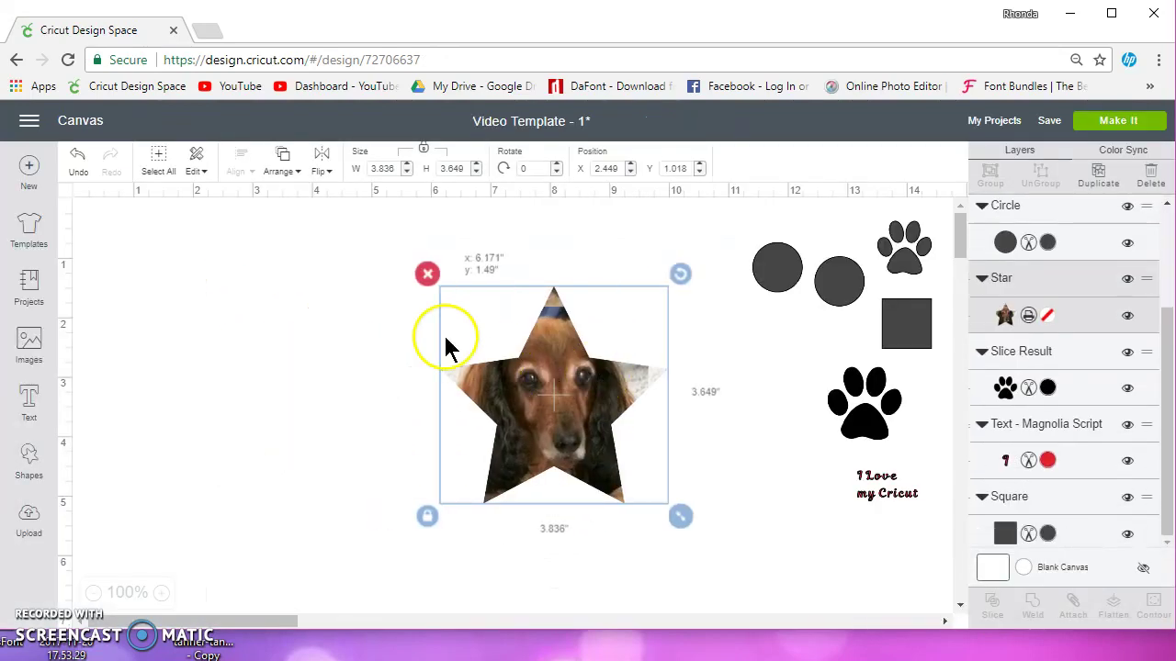
click(428, 274)
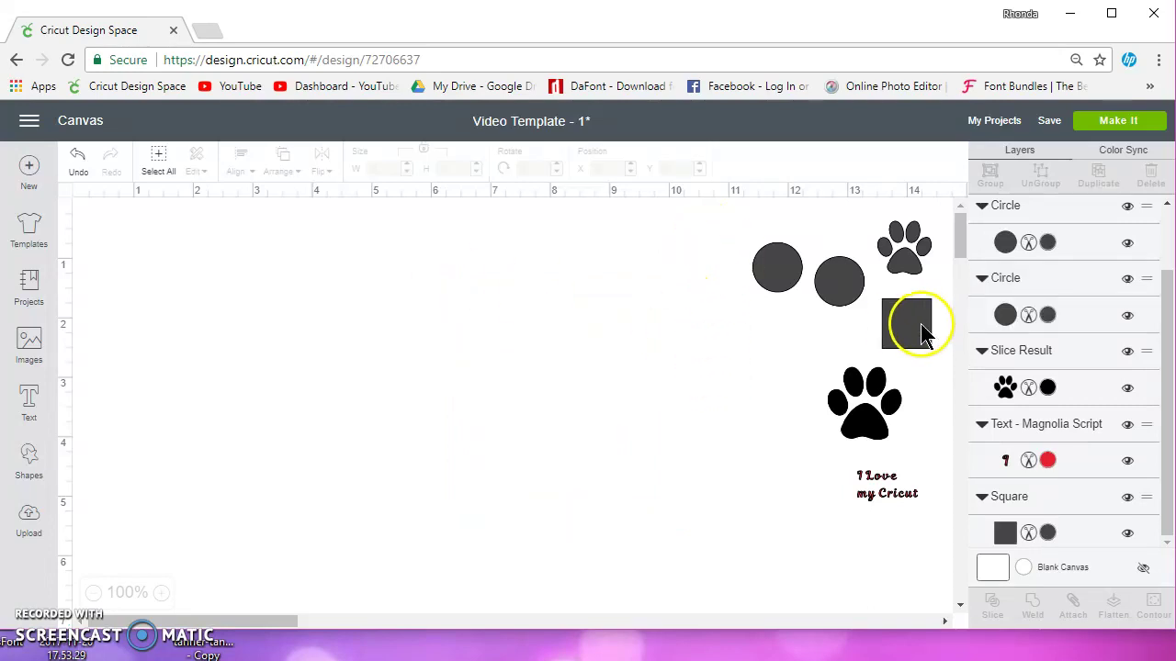
drag(914, 323, 485, 428)
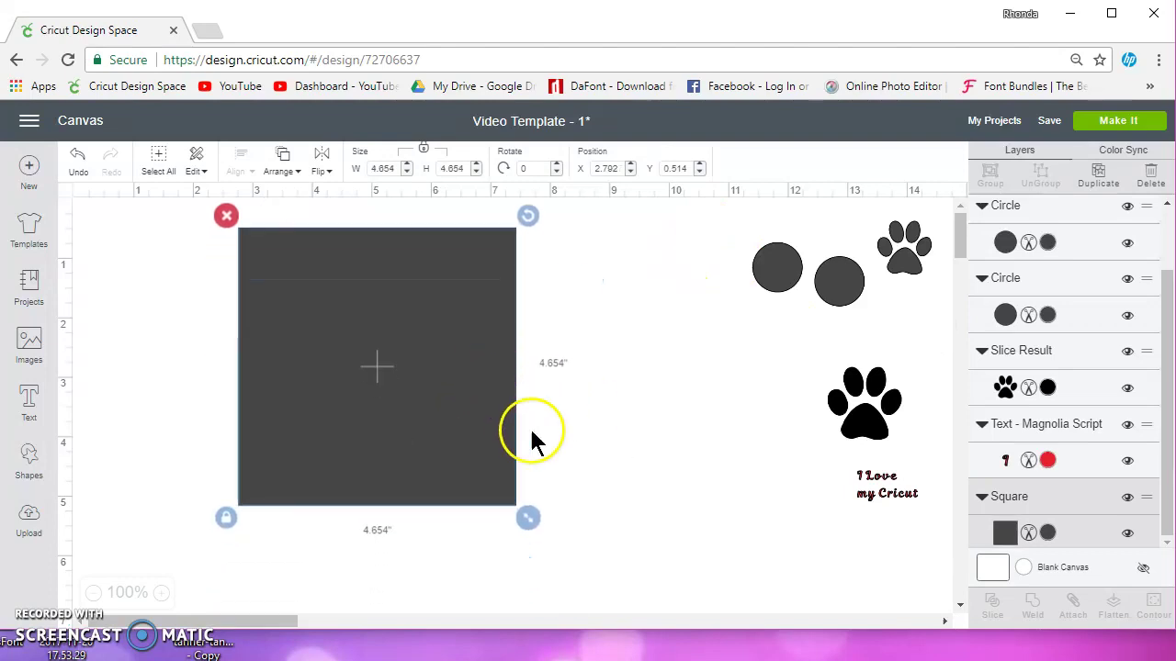
Enlarge the 'I Love my Cricut' text slightly and place it on the dark square.
click(898, 492)
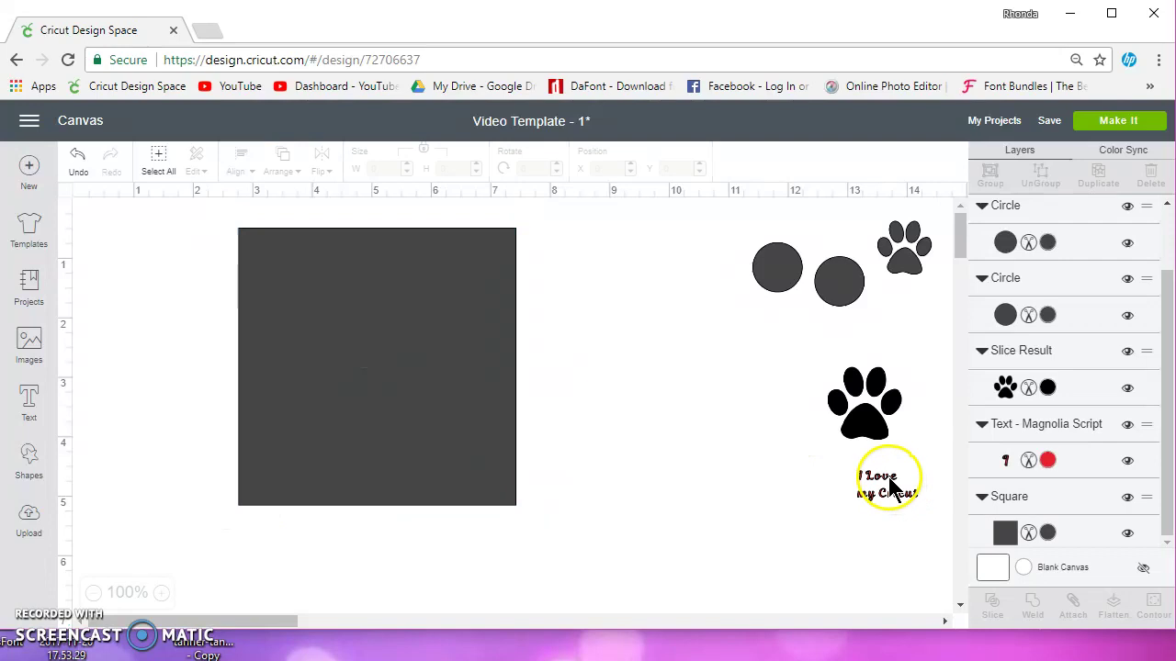
click(891, 487)
drag(890, 476, 864, 517)
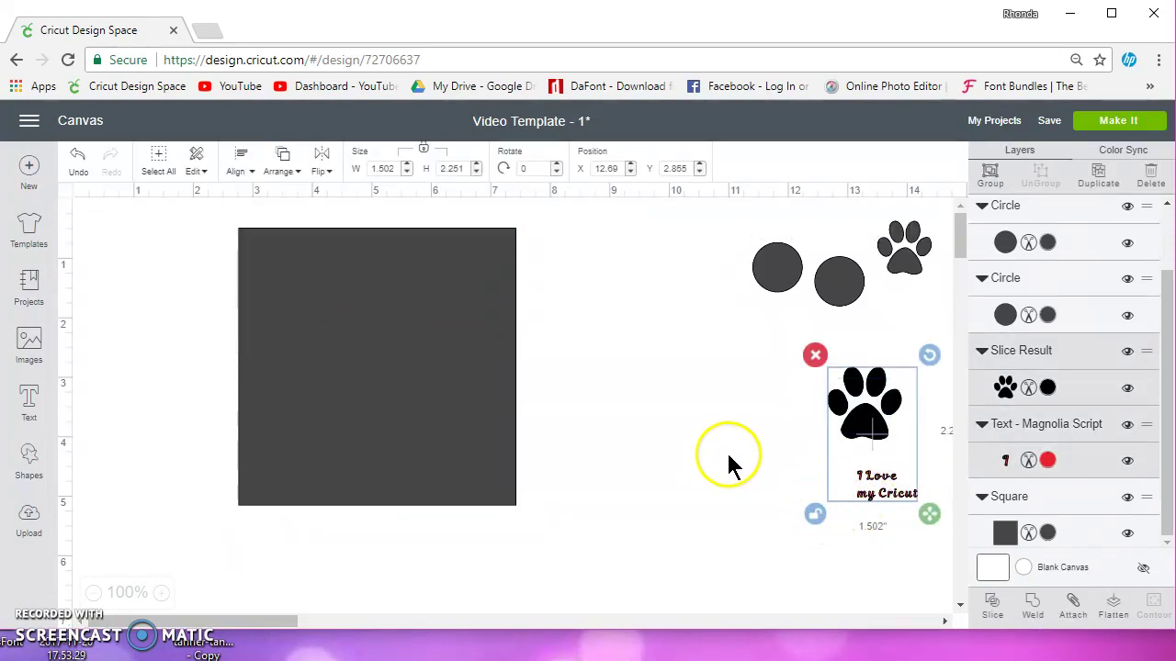
click(695, 481)
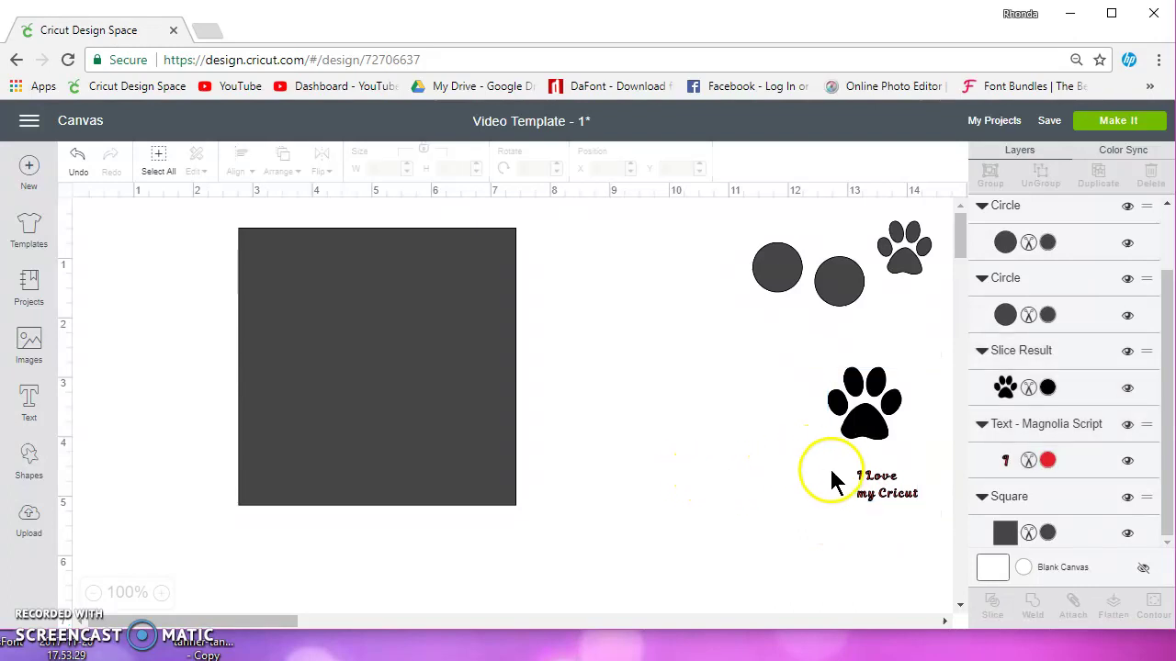
double_click(896, 500)
mouse_move(932, 520)
mouse_down()
mouse_move(980, 563)
mouse_move(947, 524)
mouse_up()
drag(875, 517, 504, 455)
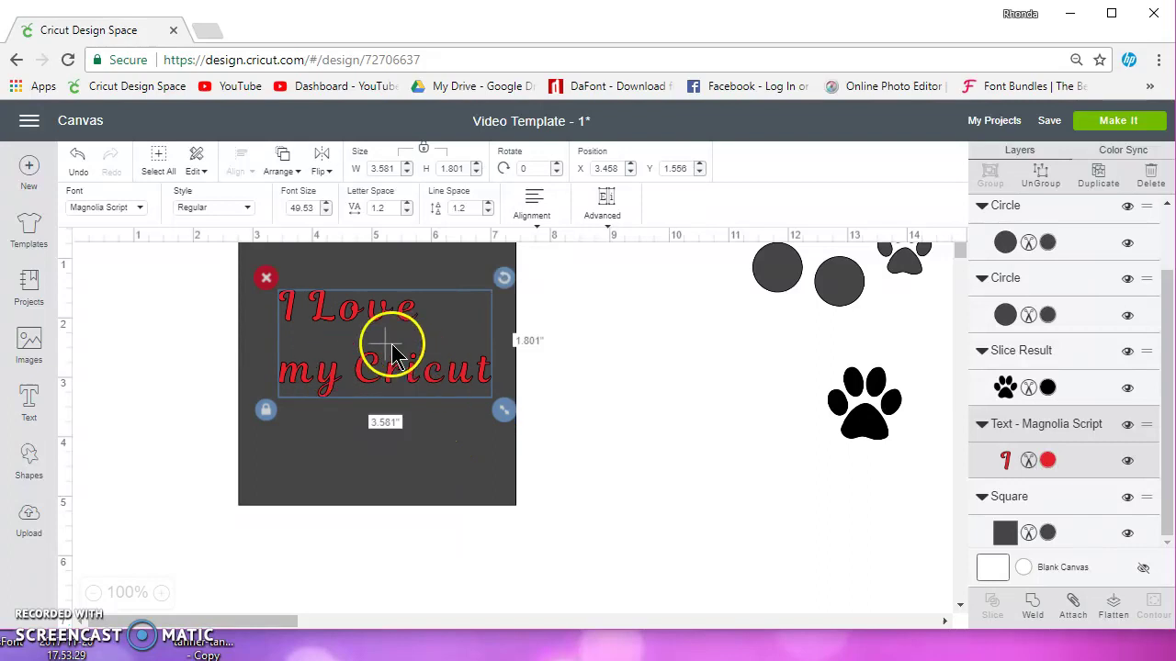
Set the lettering's Letter Space to -0.5.
click(390, 208)
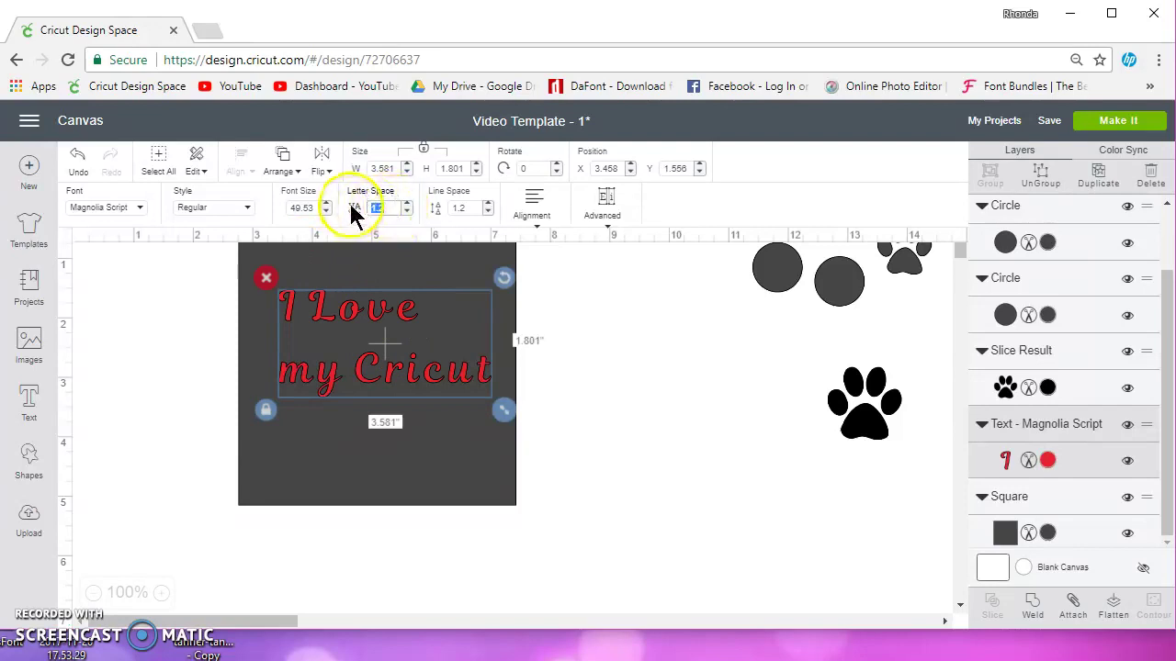
text(0)
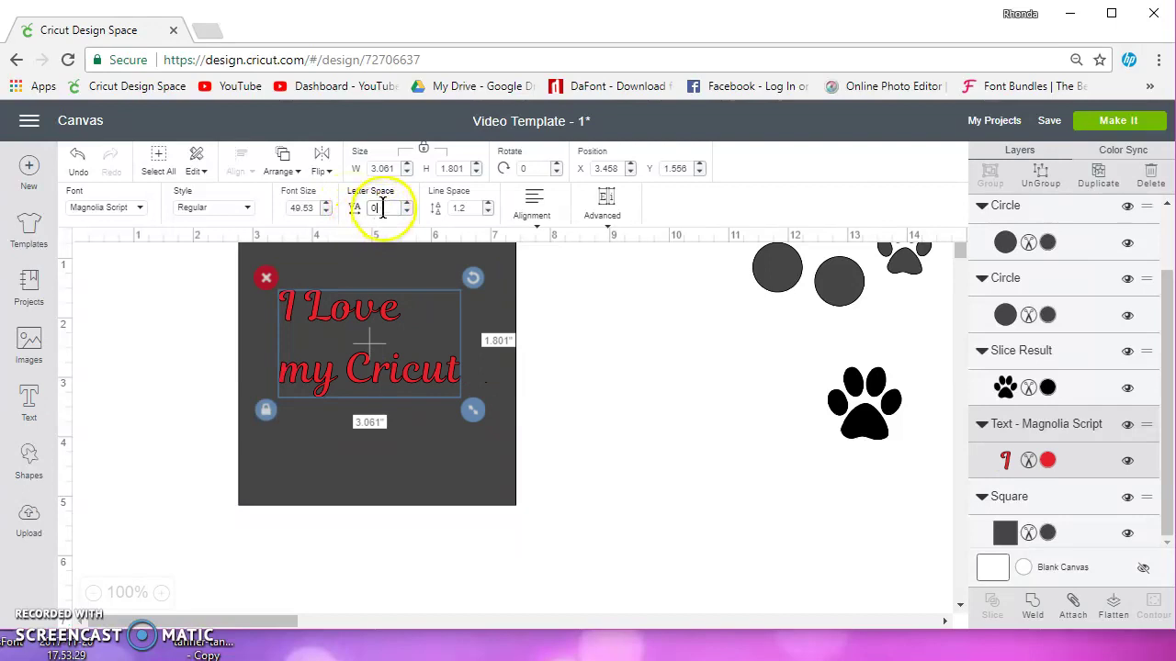
click(383, 207)
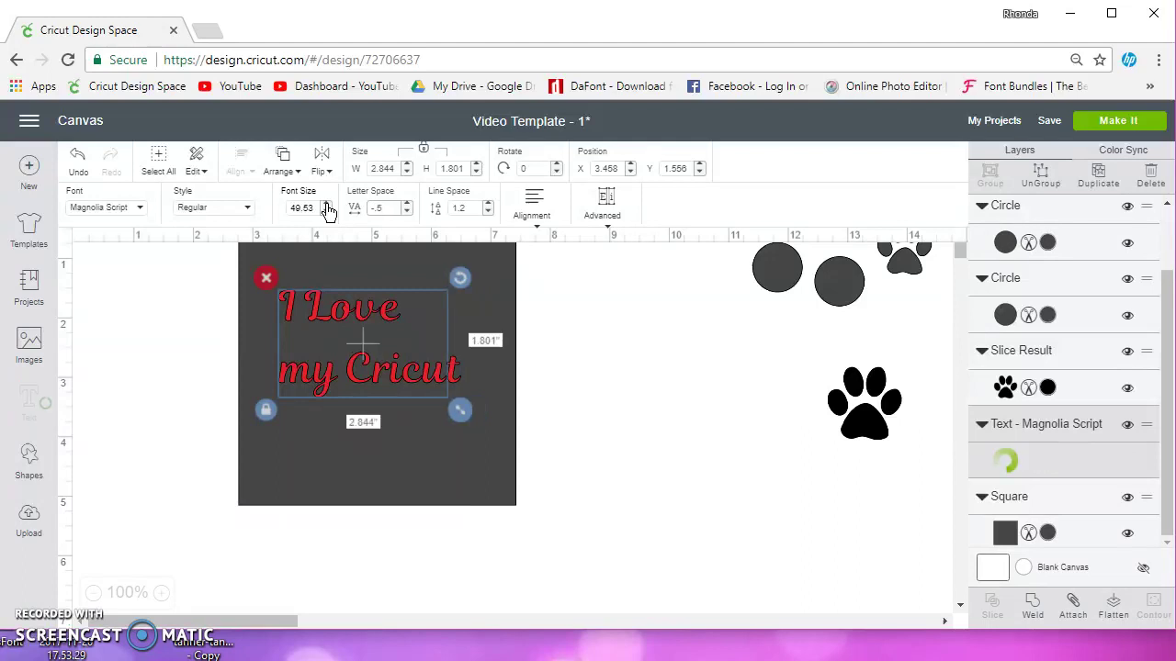
click(317, 210)
Enlarge the text across the square, nudge it into place, and weld it into one shape.
click(460, 413)
drag(460, 413, 517, 445)
mouse_move(478, 411)
mouse_down()
mouse_move(462, 399)
mouse_move(469, 406)
mouse_up()
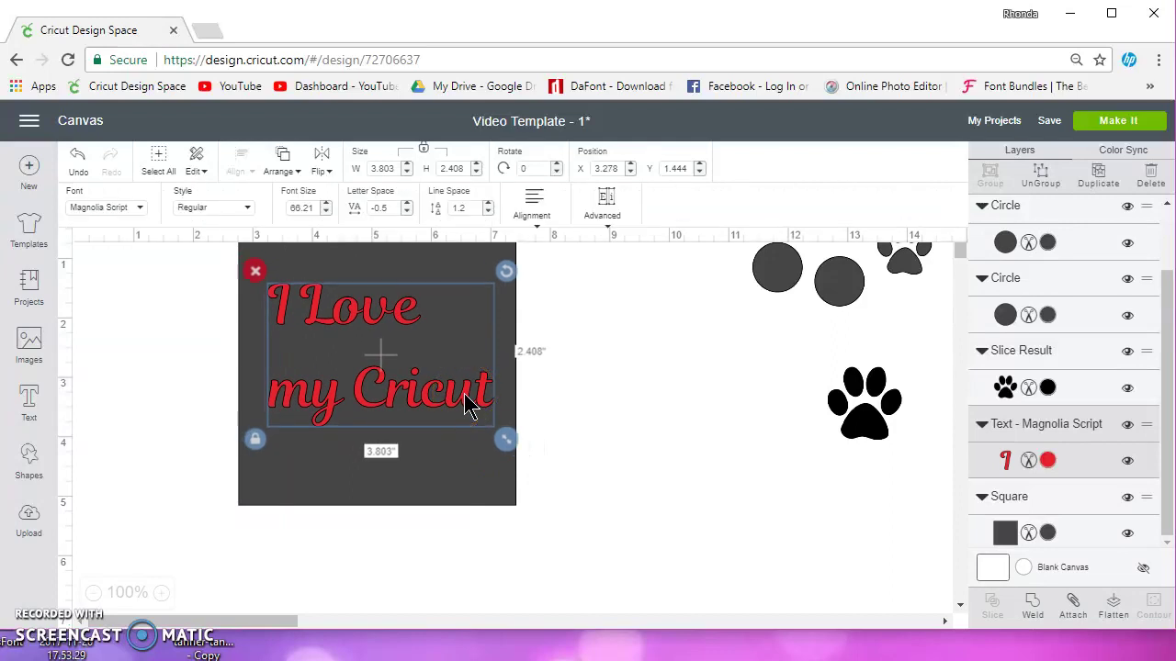
click(1033, 606)
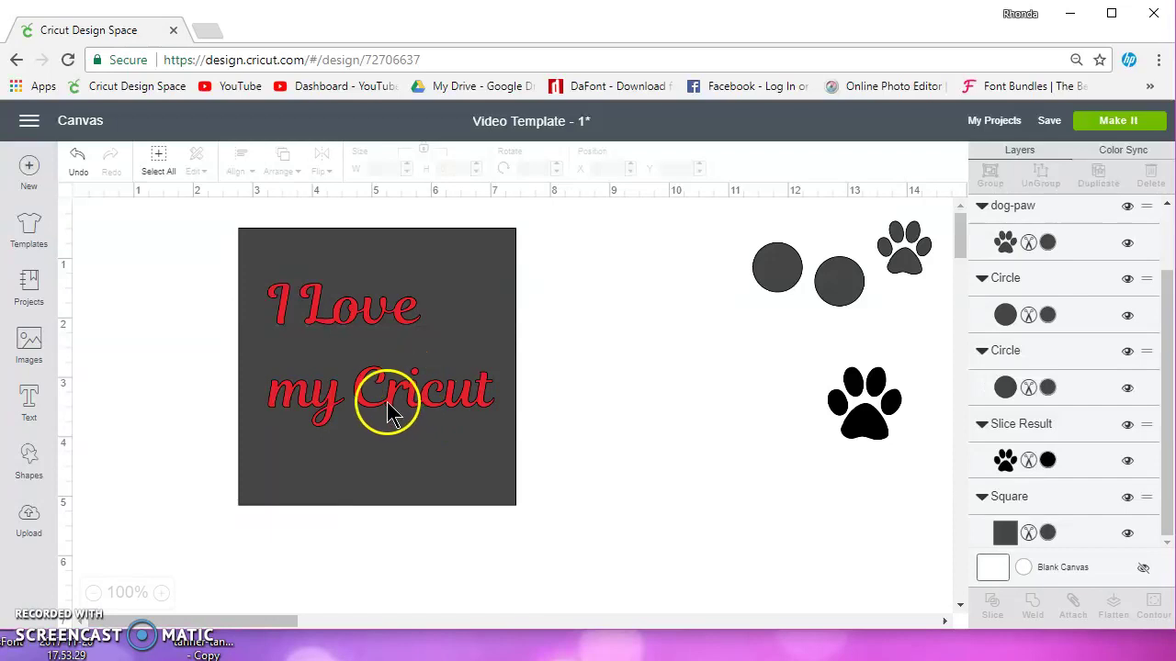
drag(194, 206, 548, 522)
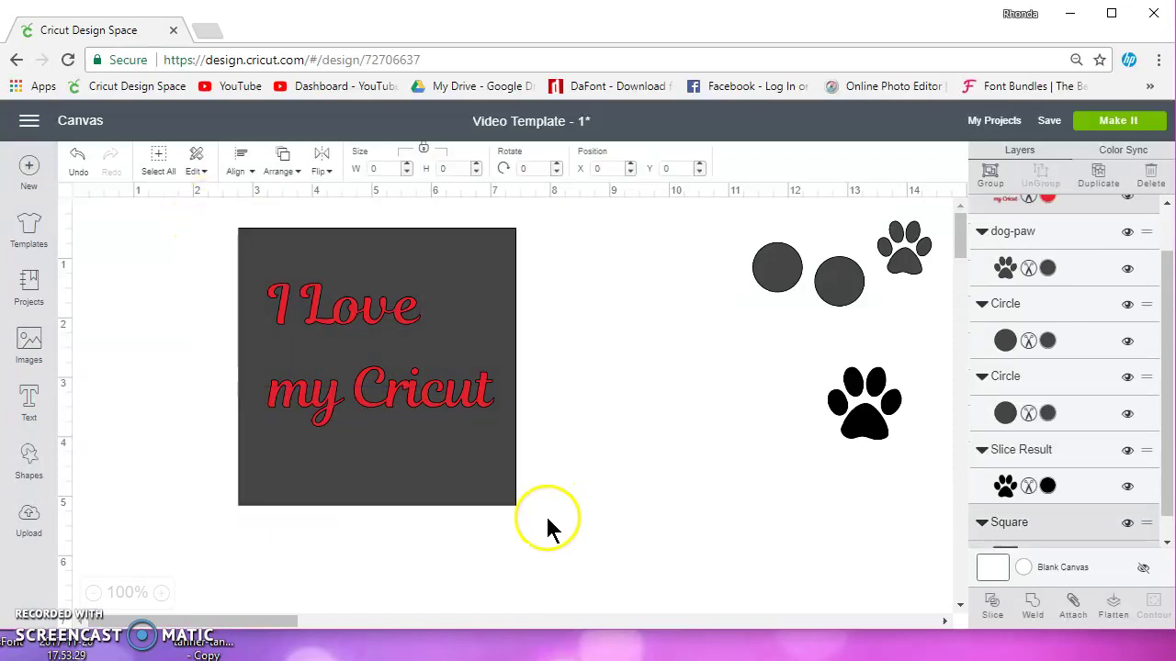
Flatten the text and square, preview the single print-then-cut image on the mat, then Unflatten.
click(1117, 604)
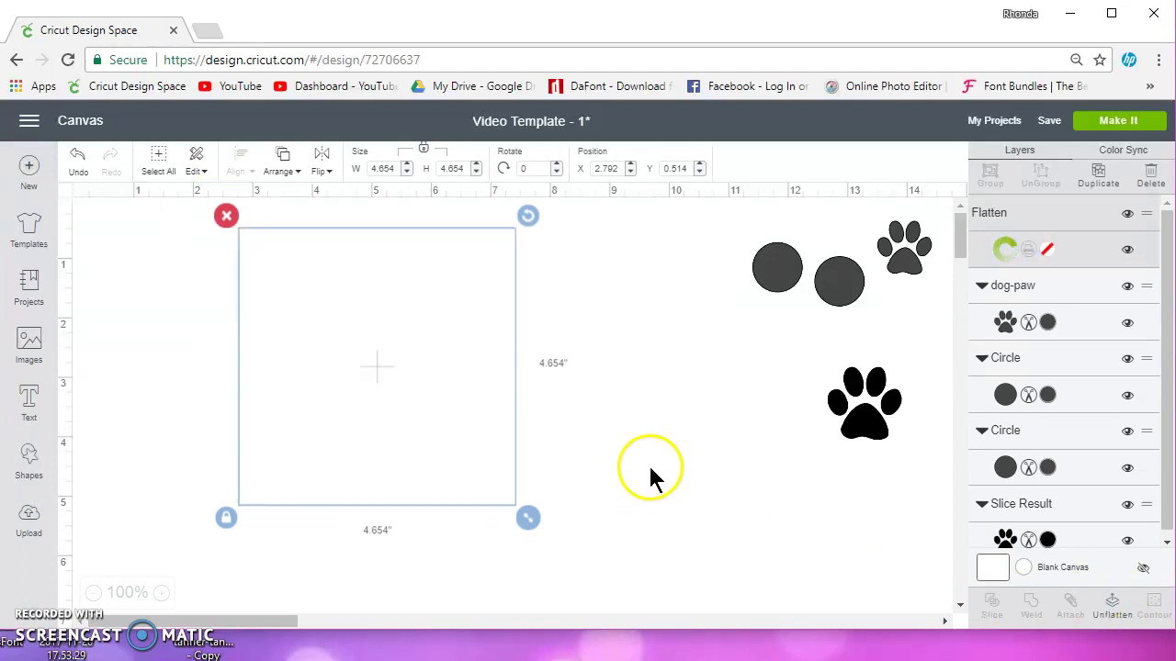
click(1111, 121)
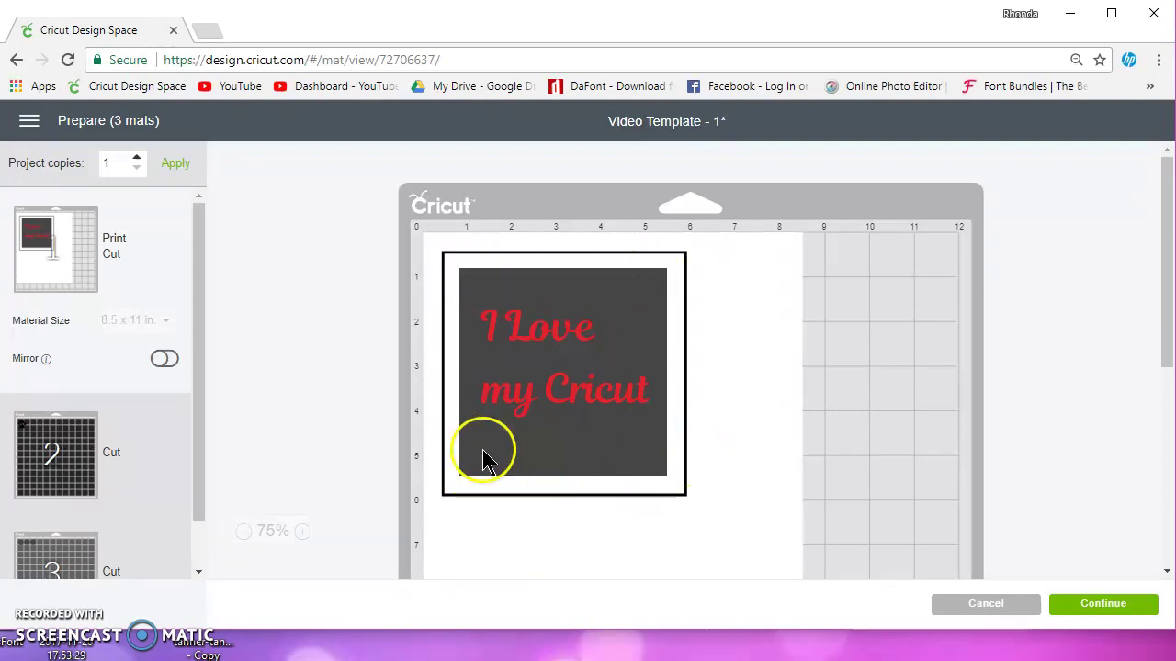
click(1006, 604)
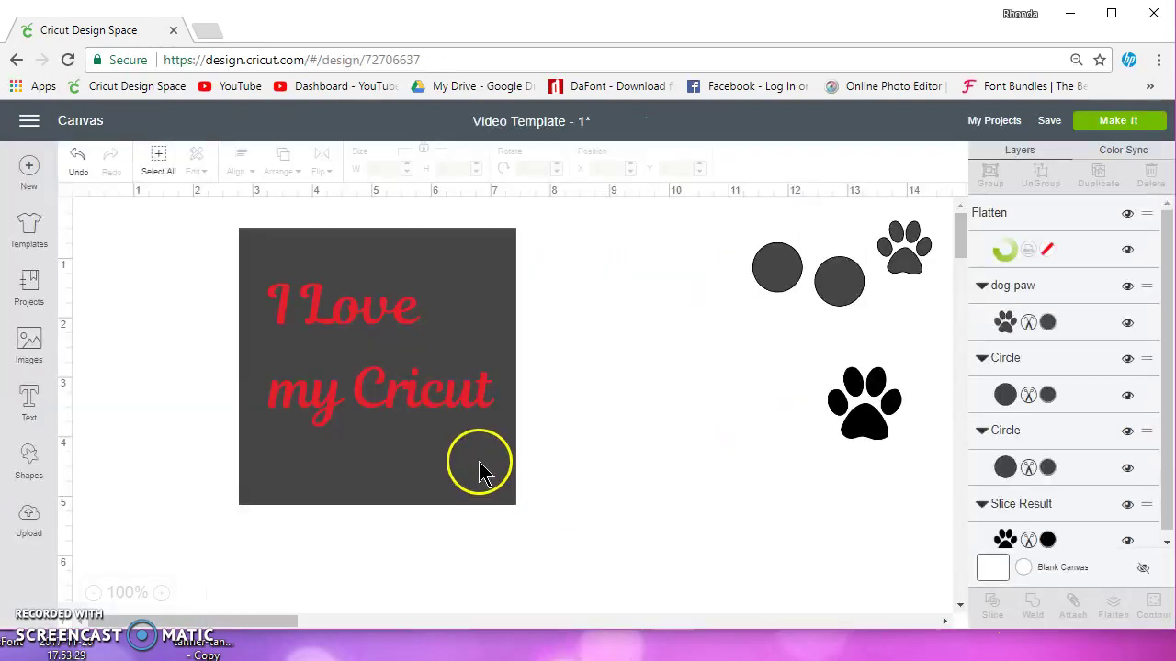
click(1112, 608)
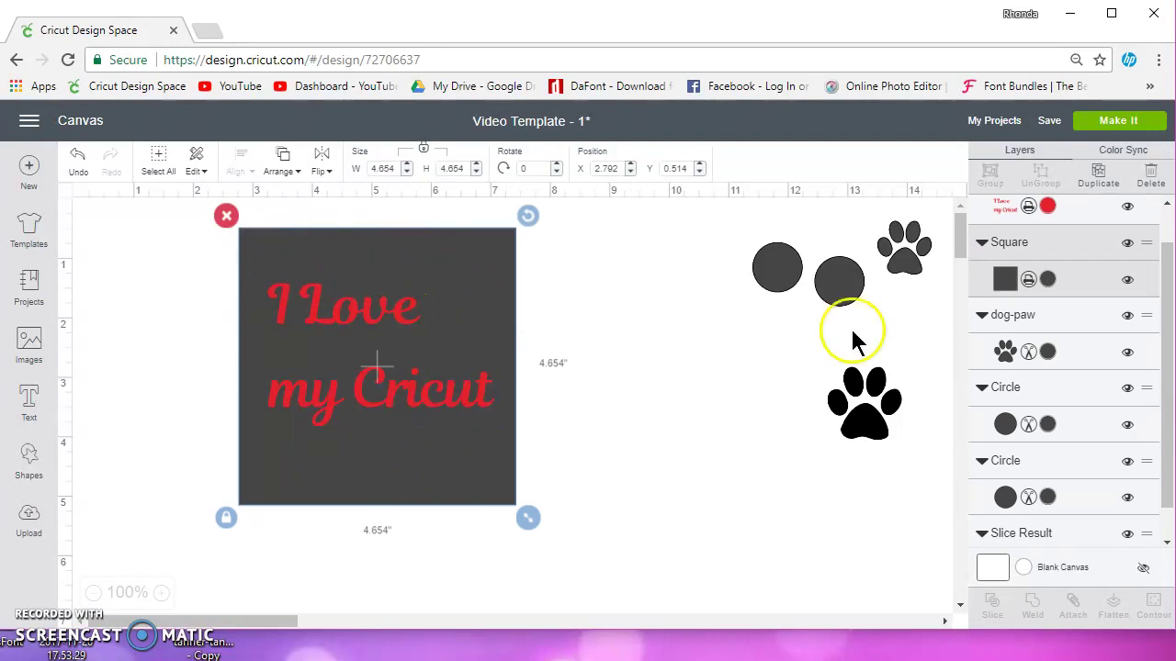
Shrink the square behind the text and nudge the lettering slightly right and up.
click(1003, 280)
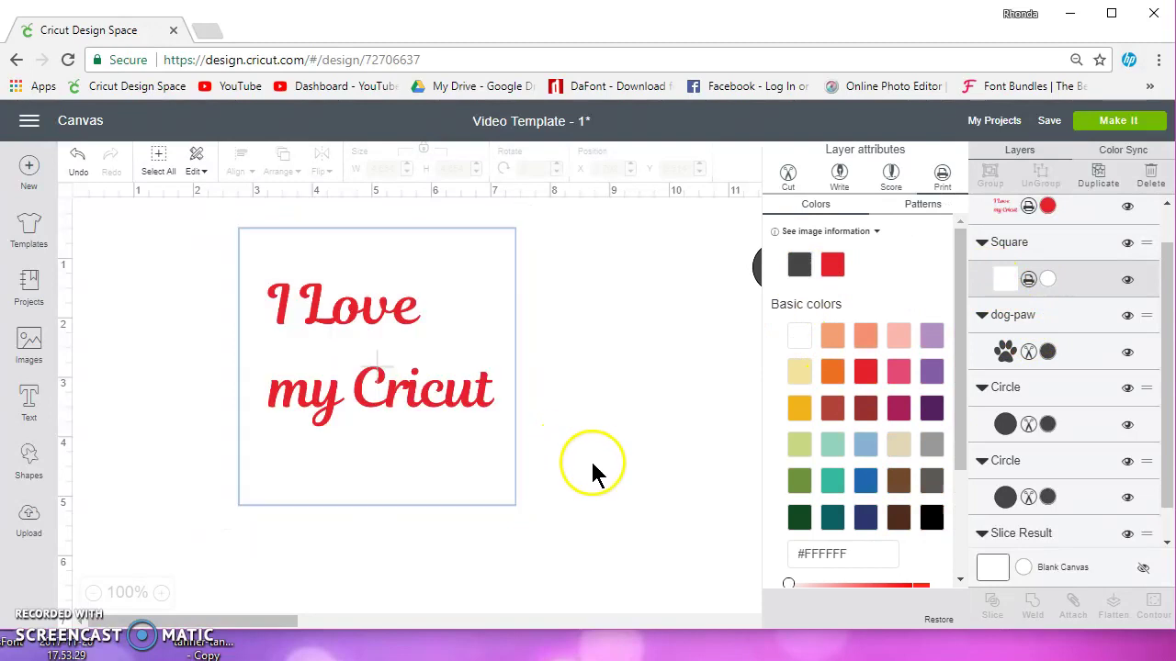
click(422, 447)
drag(526, 516, 517, 435)
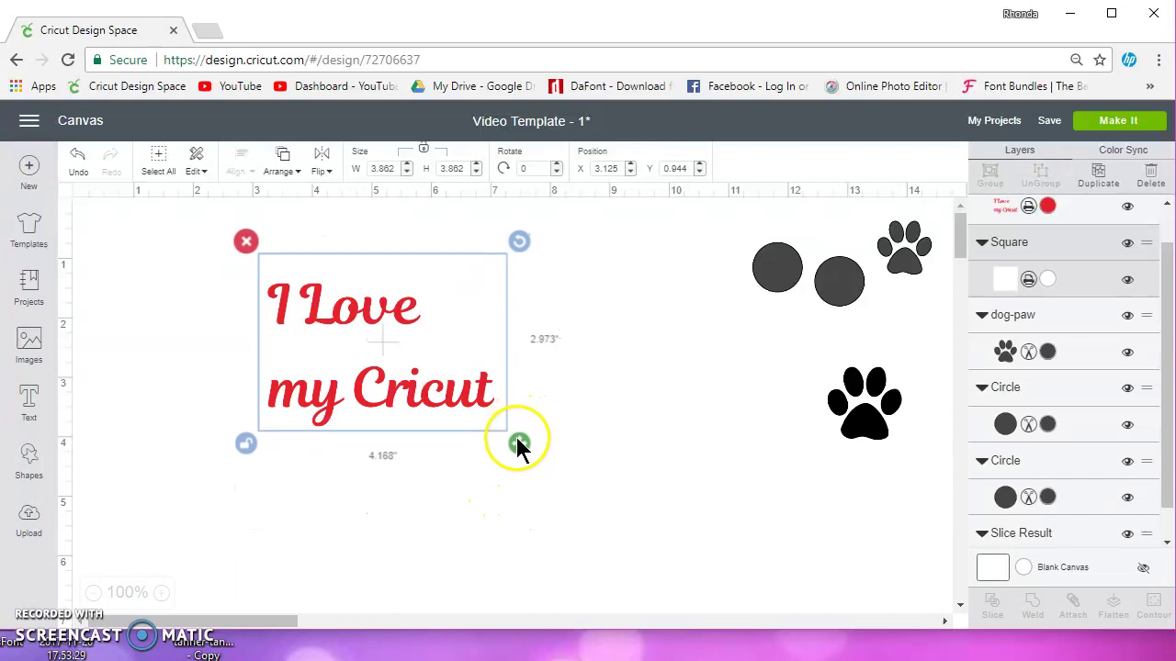
drag(397, 318, 410, 320)
click(171, 221)
Flatten the text and square again, preview the mats, then delete the 'I Love my Cricut' image.
click(384, 337)
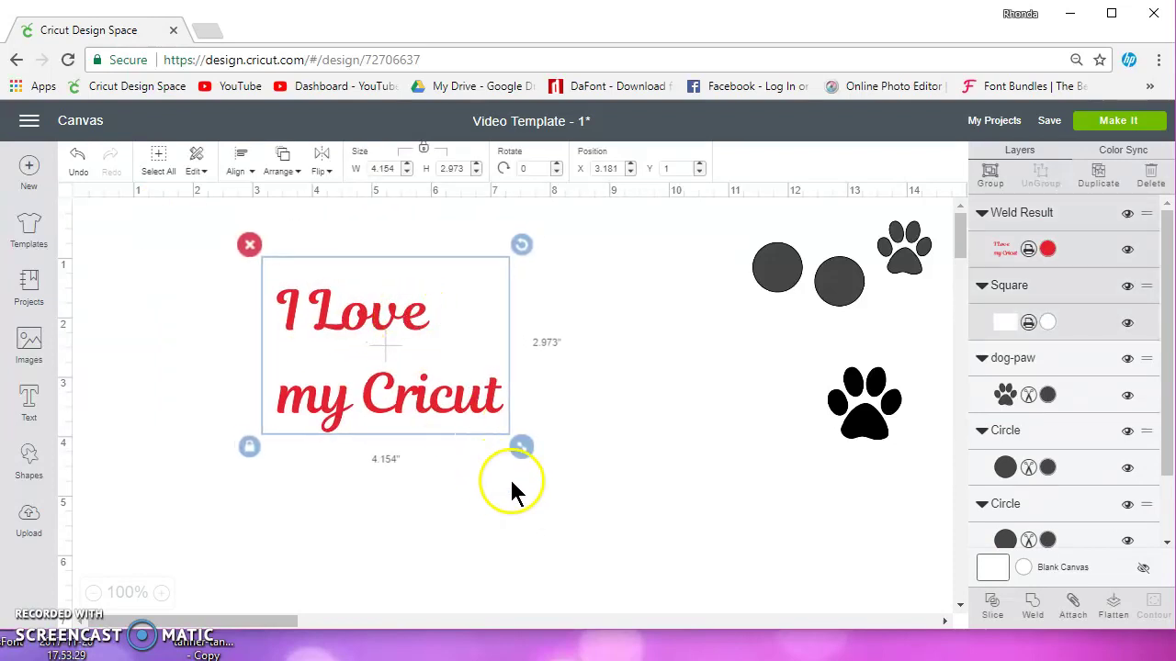
drag(630, 516, 143, 217)
click(1116, 606)
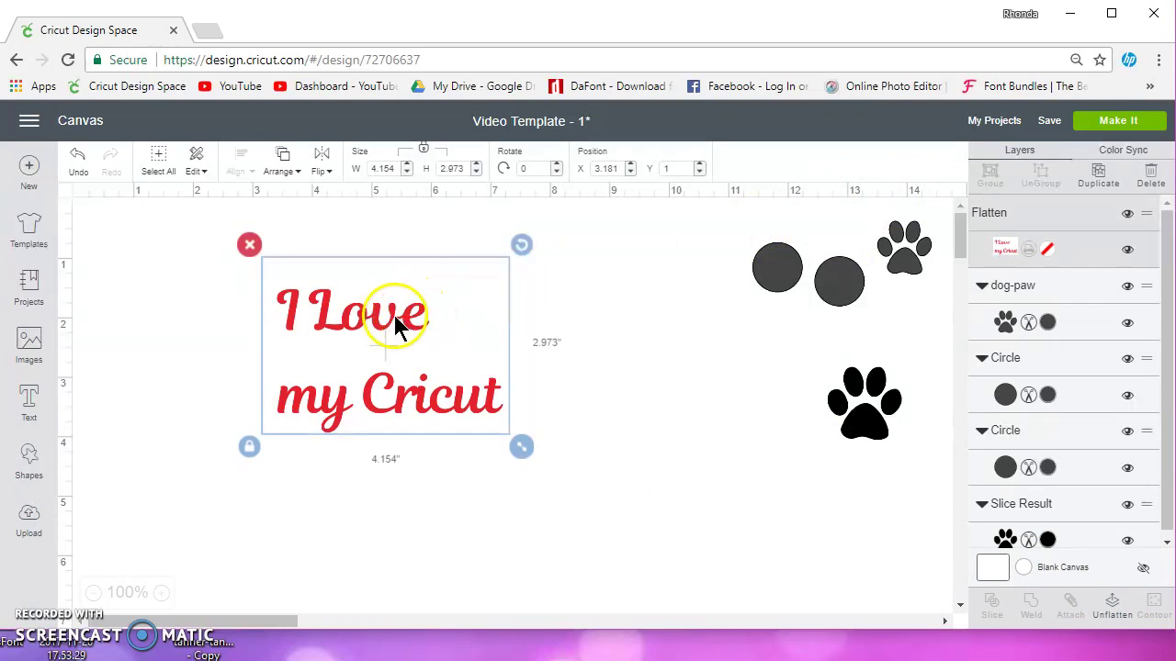
click(1113, 119)
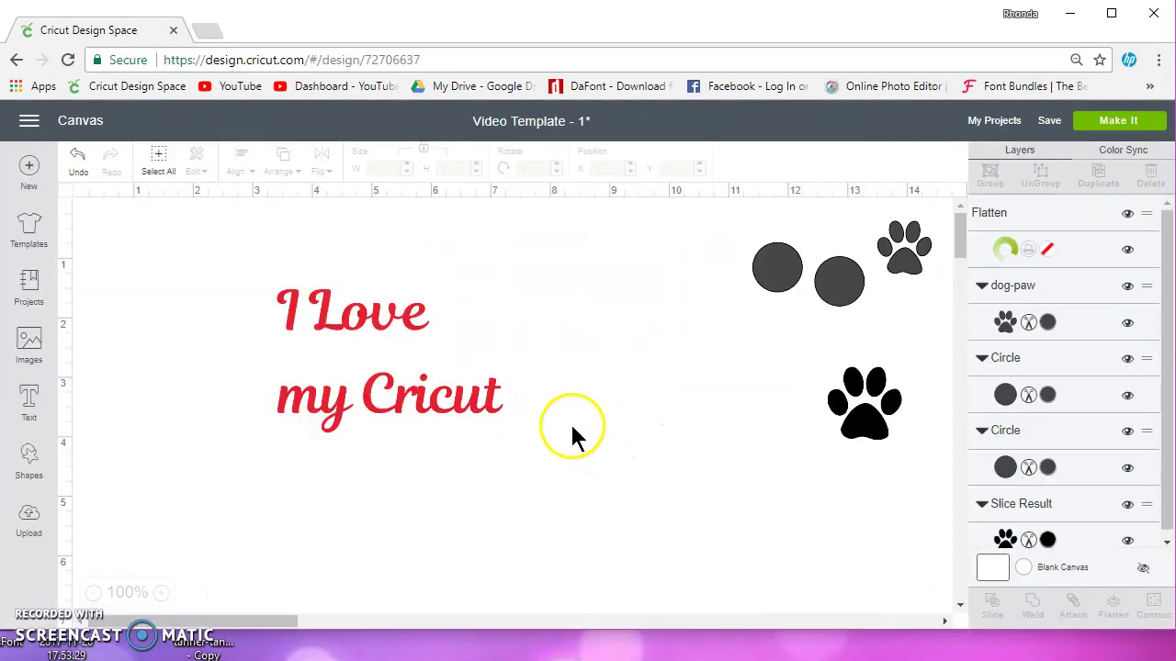
drag(575, 488, 203, 221)
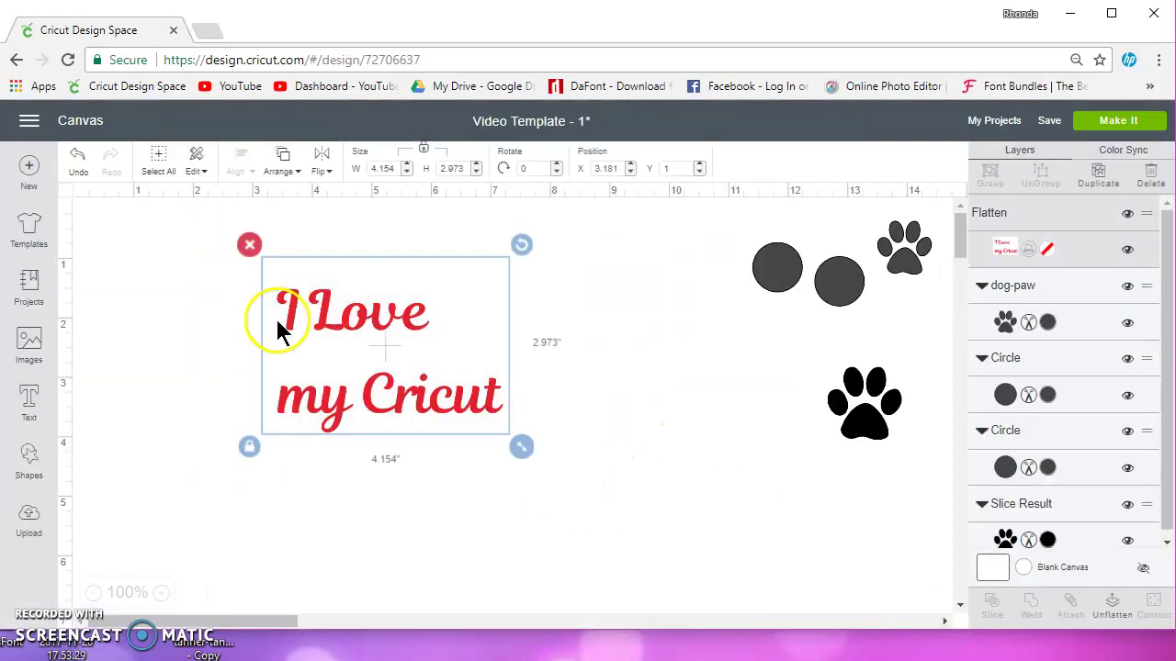
click(250, 244)
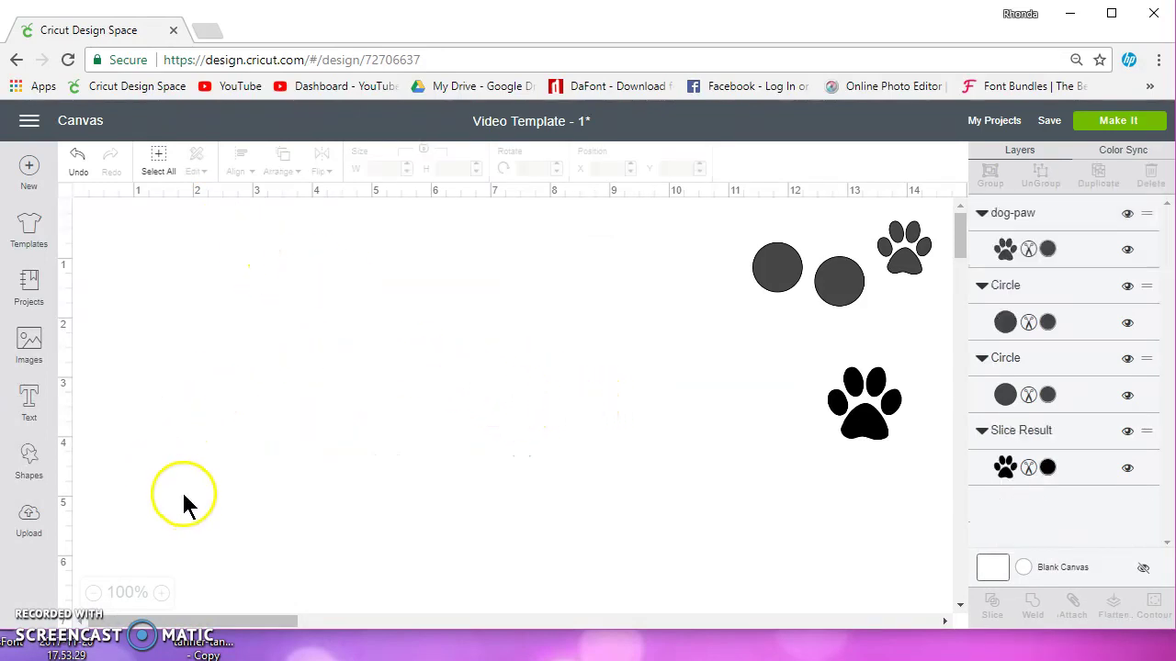
Search the image library for 'flower' and insert the olive six-petal flower.
click(31, 342)
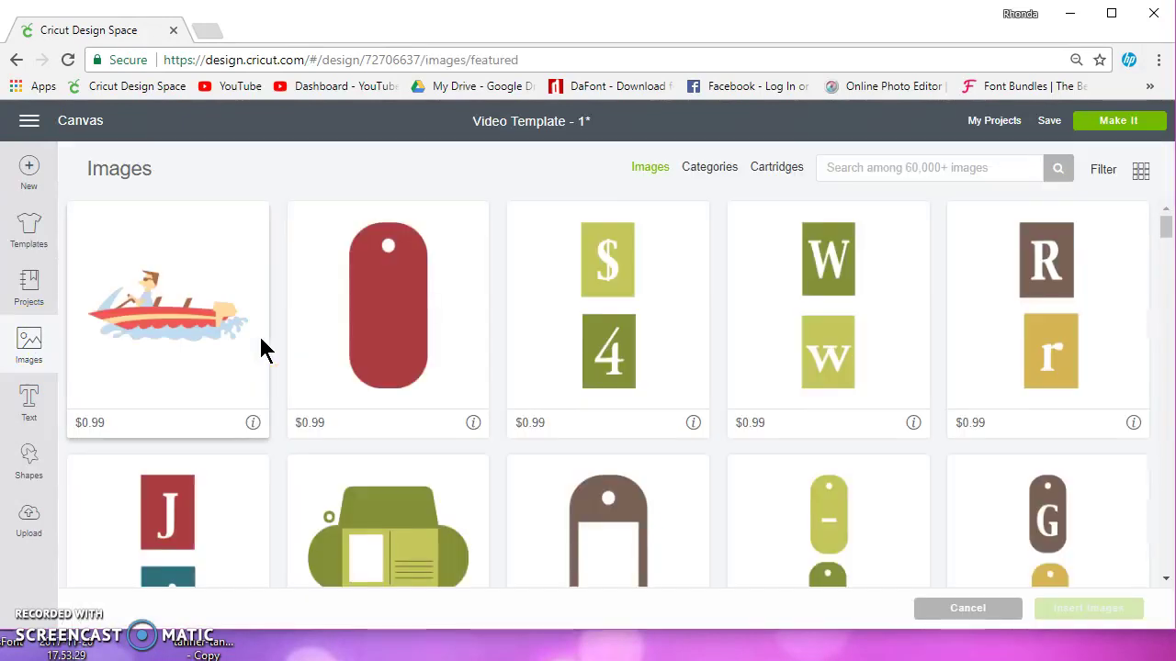
click(909, 168)
text(flower)
key(Return)
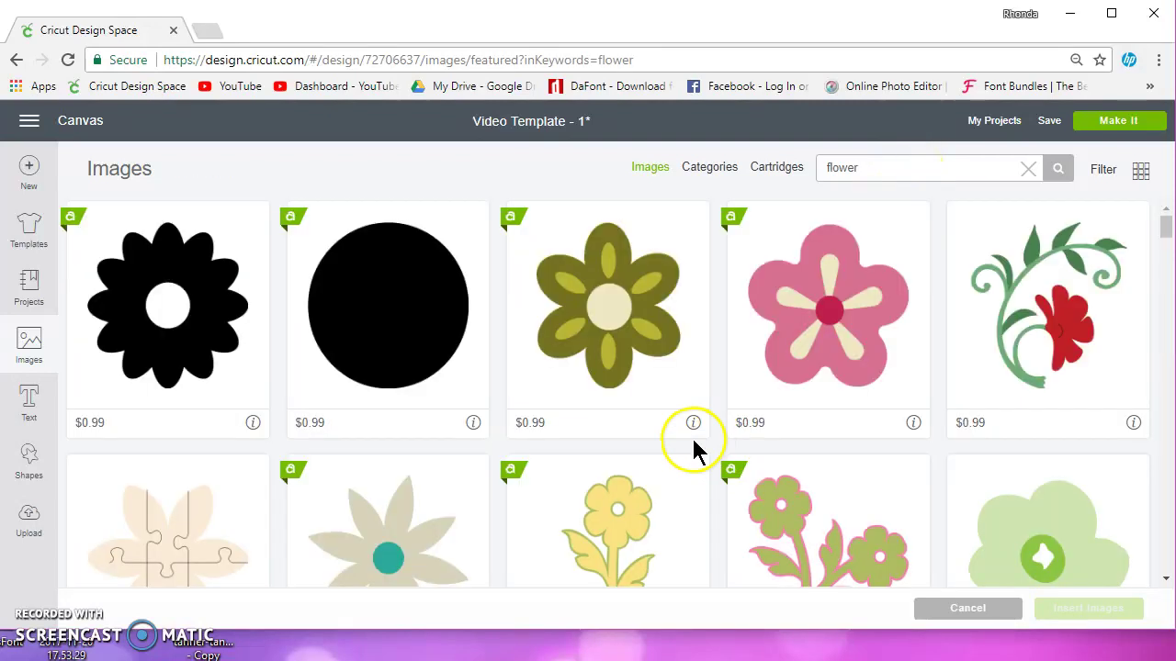
click(671, 399)
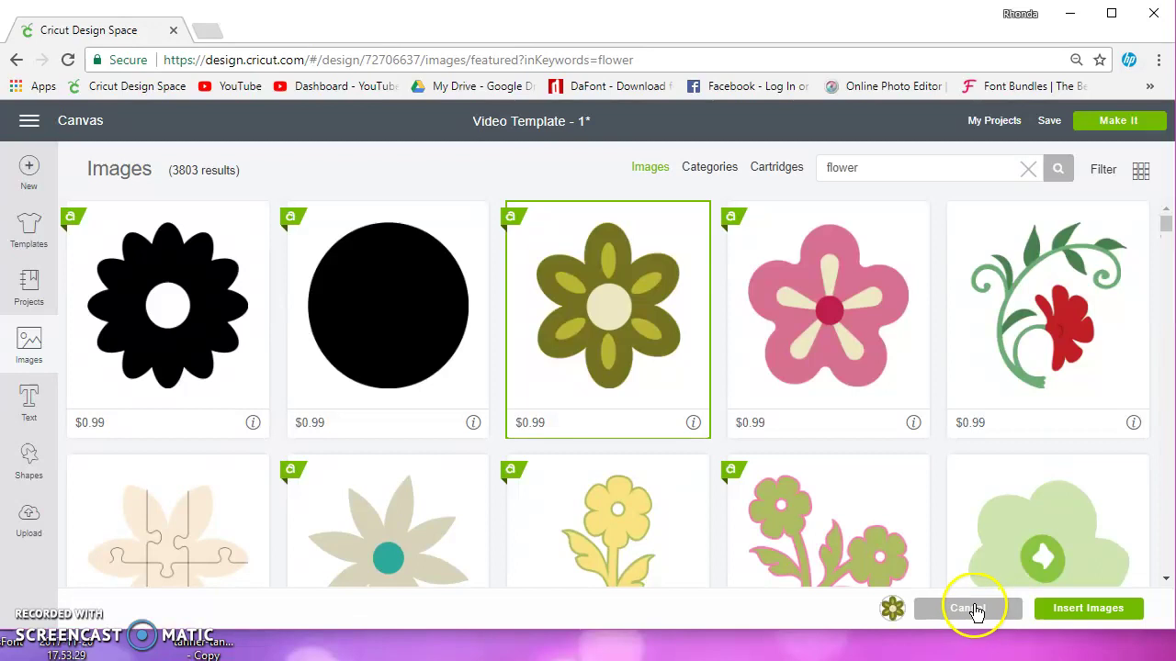
click(1091, 617)
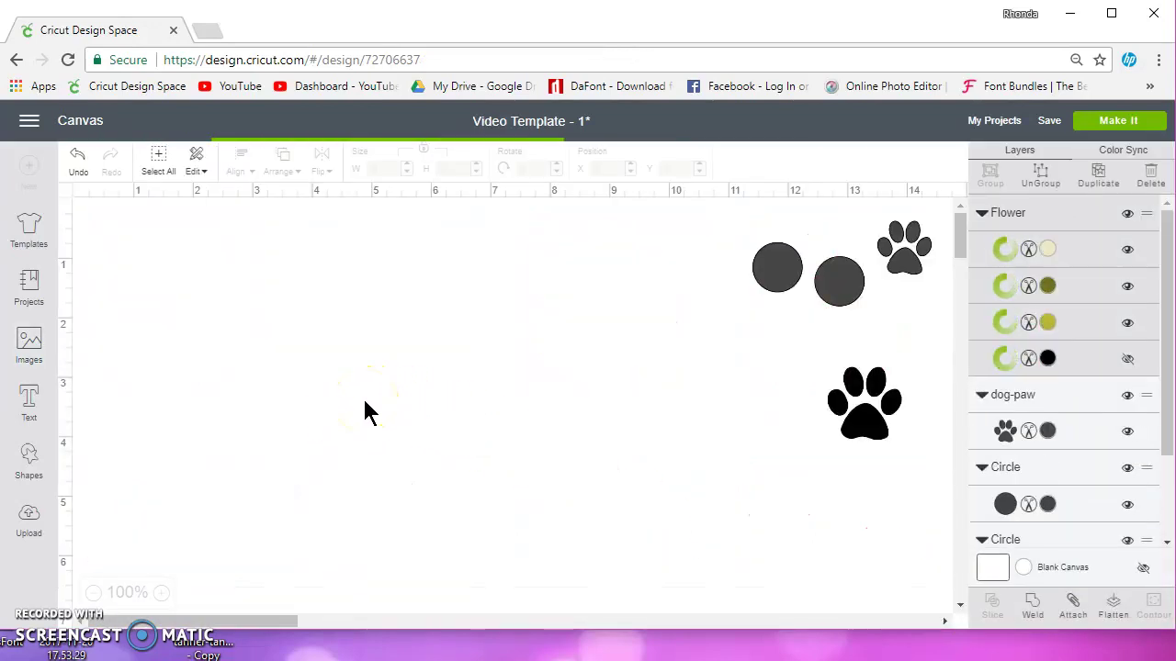
Move the flower up and enlarge it to about 3.64 × 4.047 inches.
drag(359, 420, 343, 290)
drag(439, 474, 490, 530)
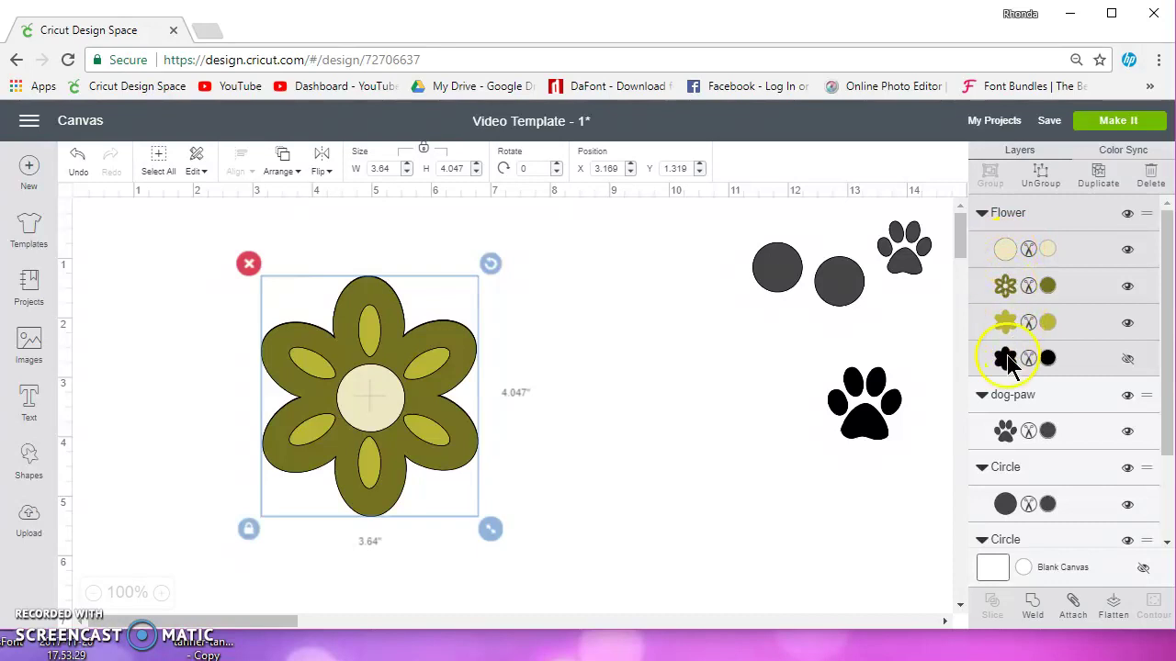
click(1128, 359)
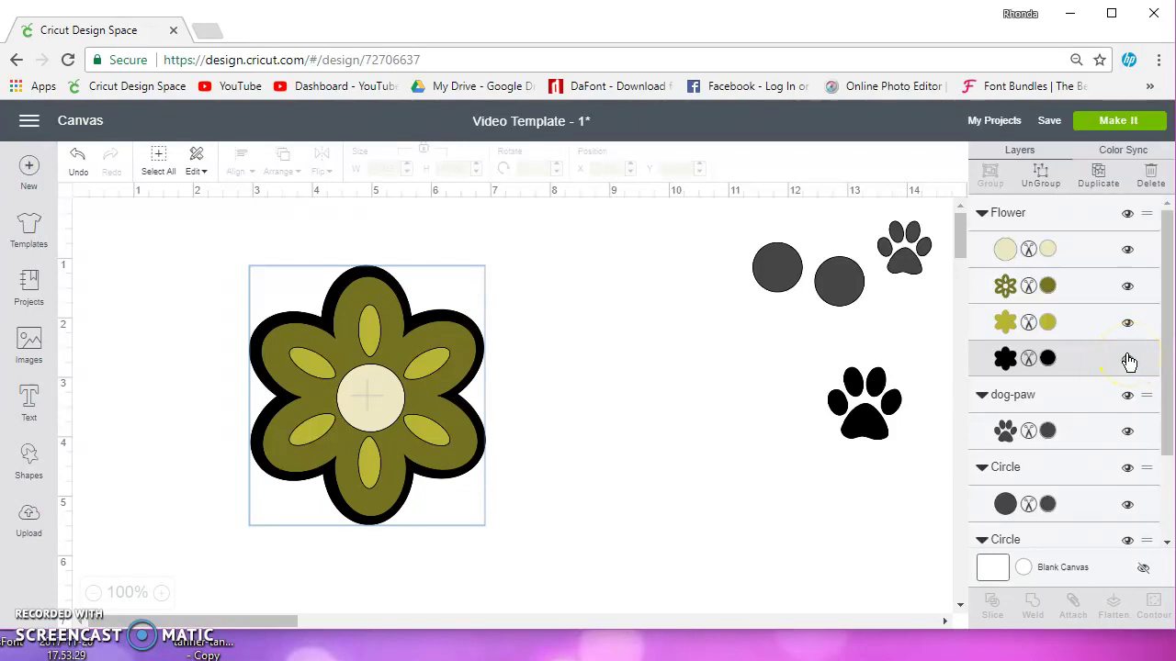
click(1128, 359)
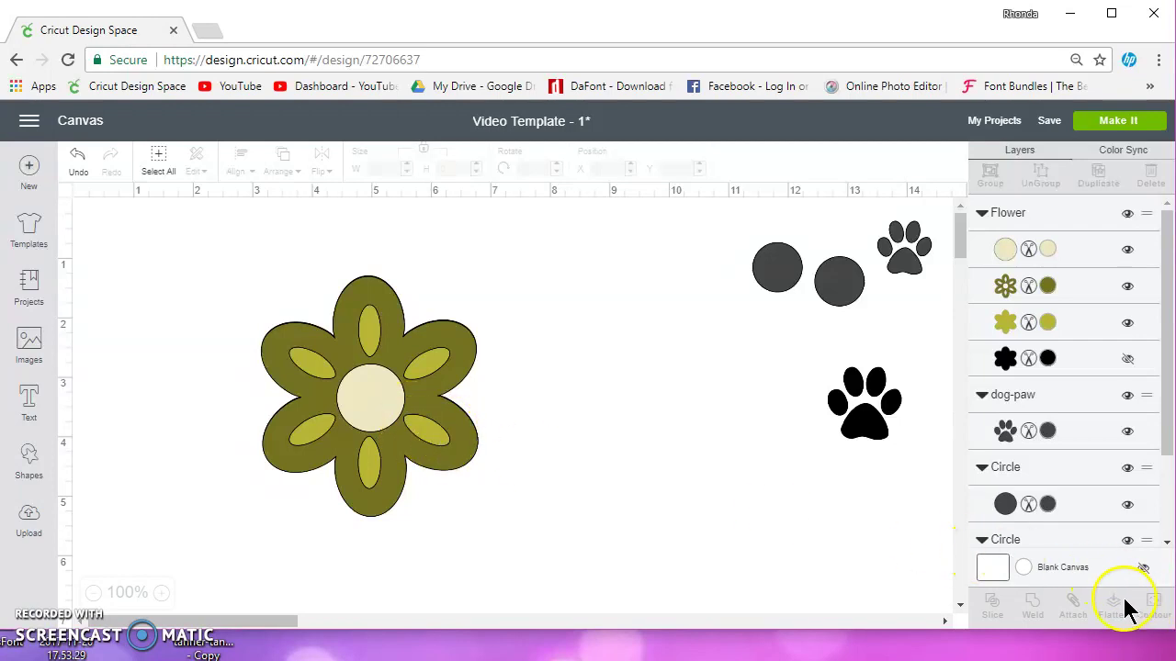
Ungroup the flower into four layers and select the olive petal layer for Contour.
click(429, 436)
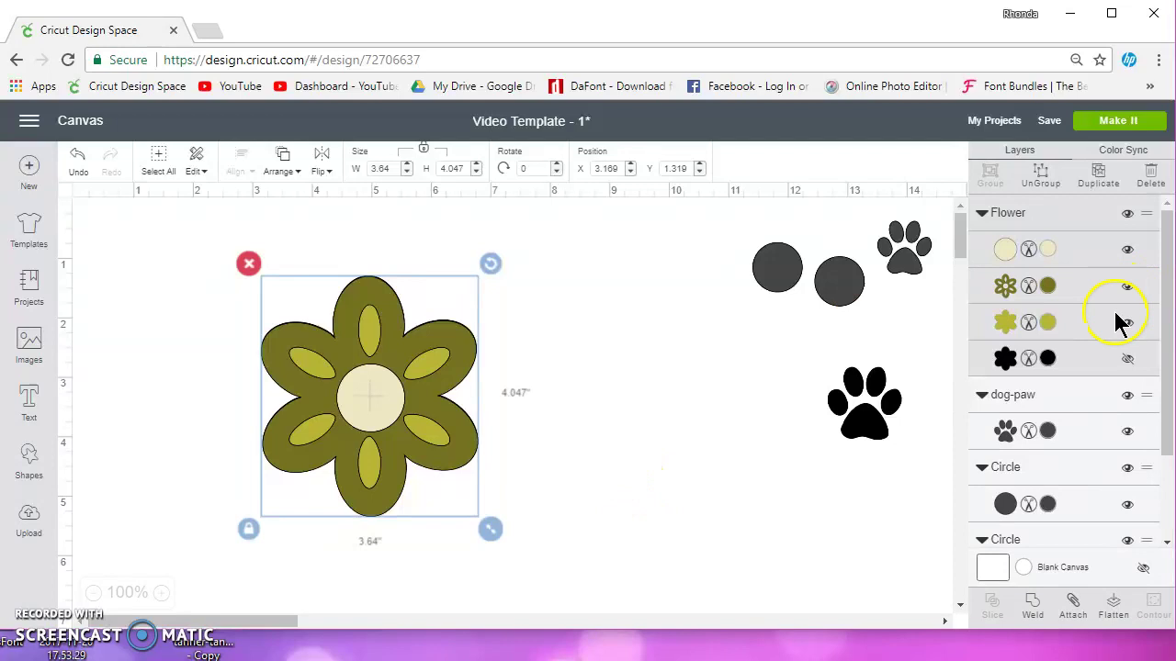
click(1044, 199)
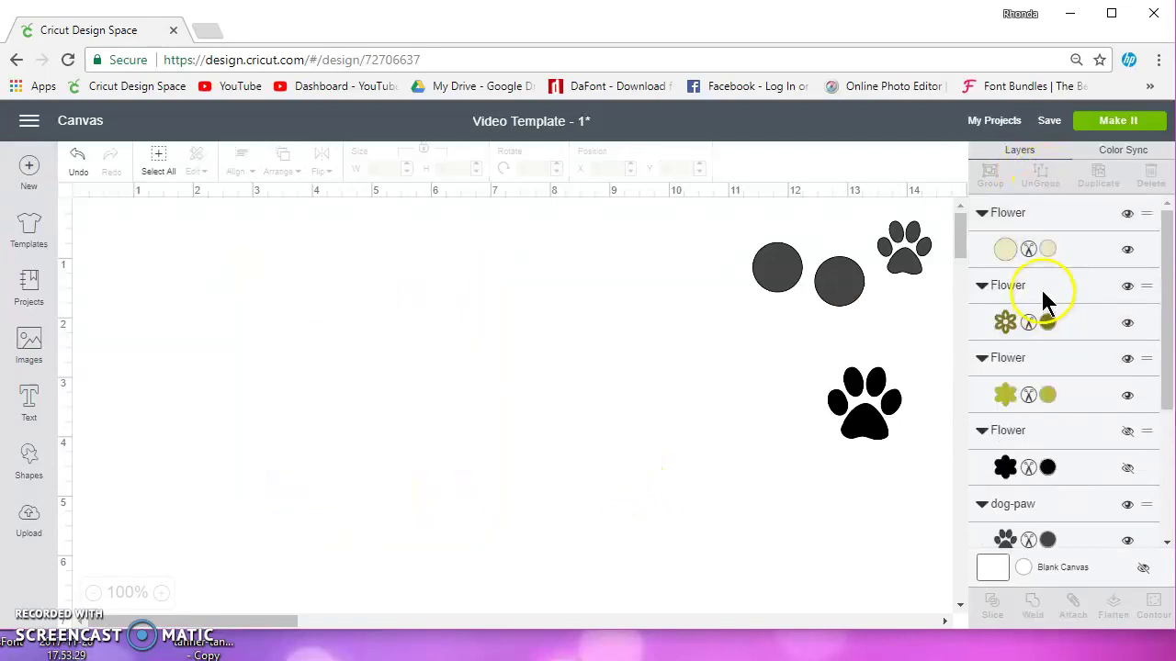
click(1003, 324)
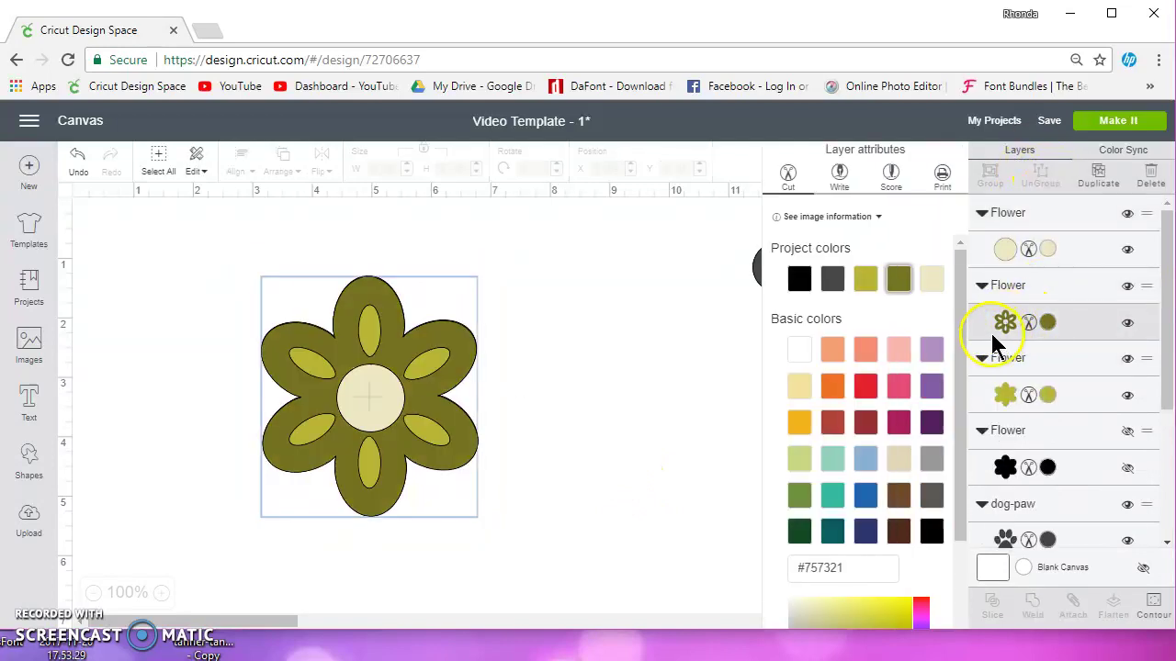
click(1152, 606)
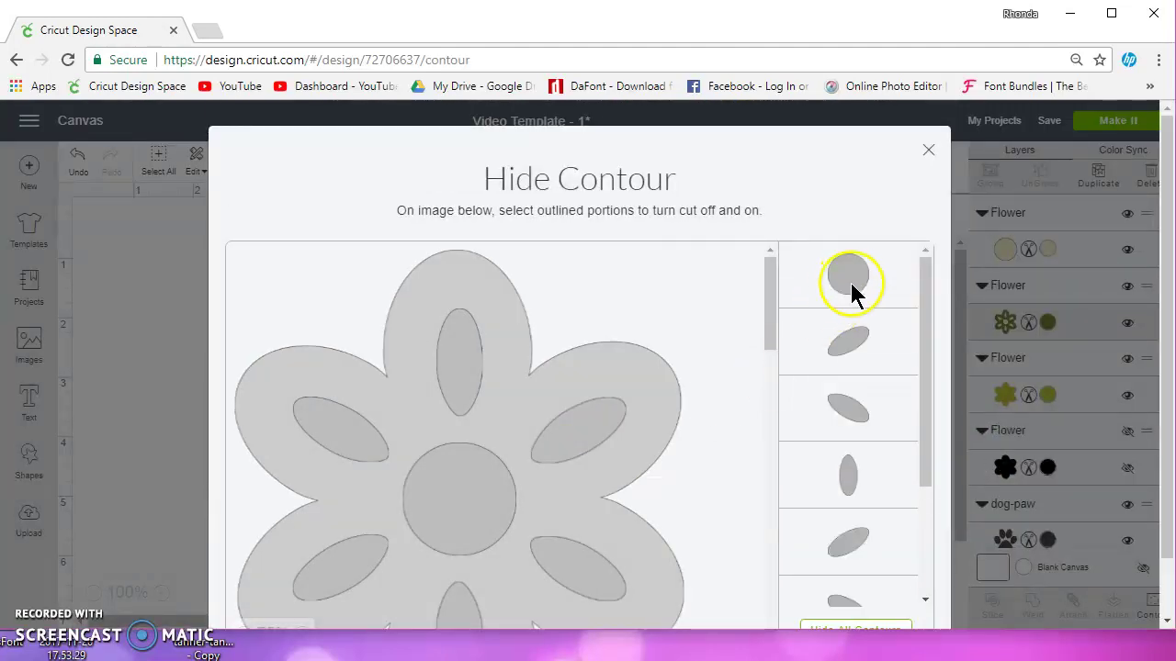
In Contour, hide the olive flower's lower-right, bottom and lower-left petal oval cut lines.
click(848, 274)
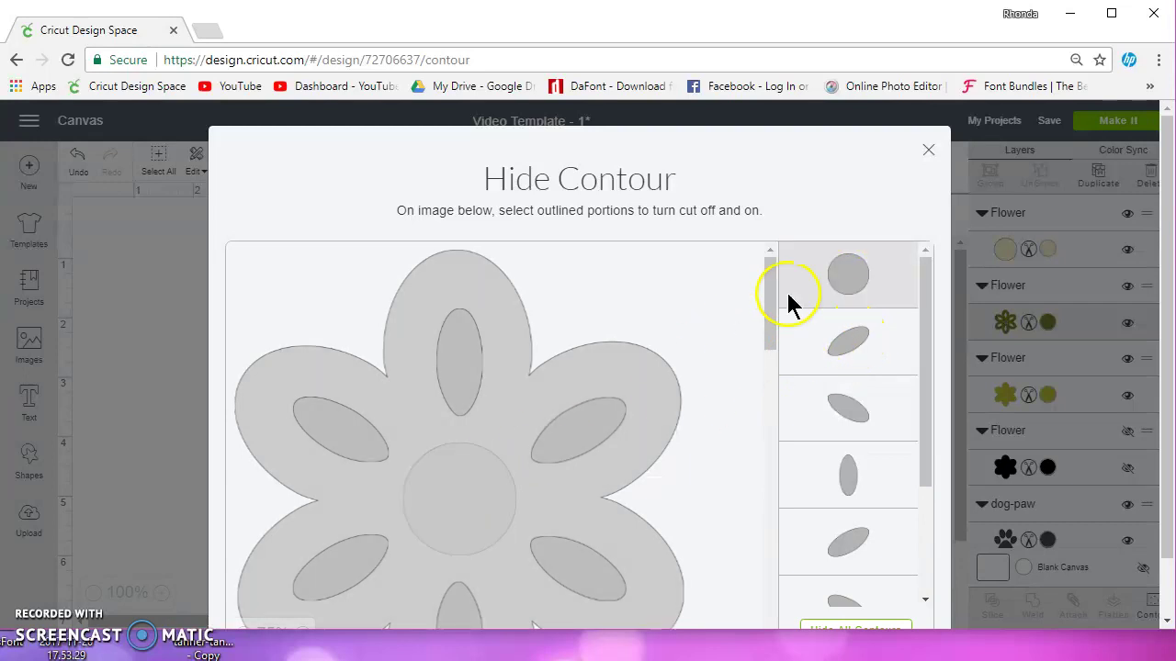
click(845, 274)
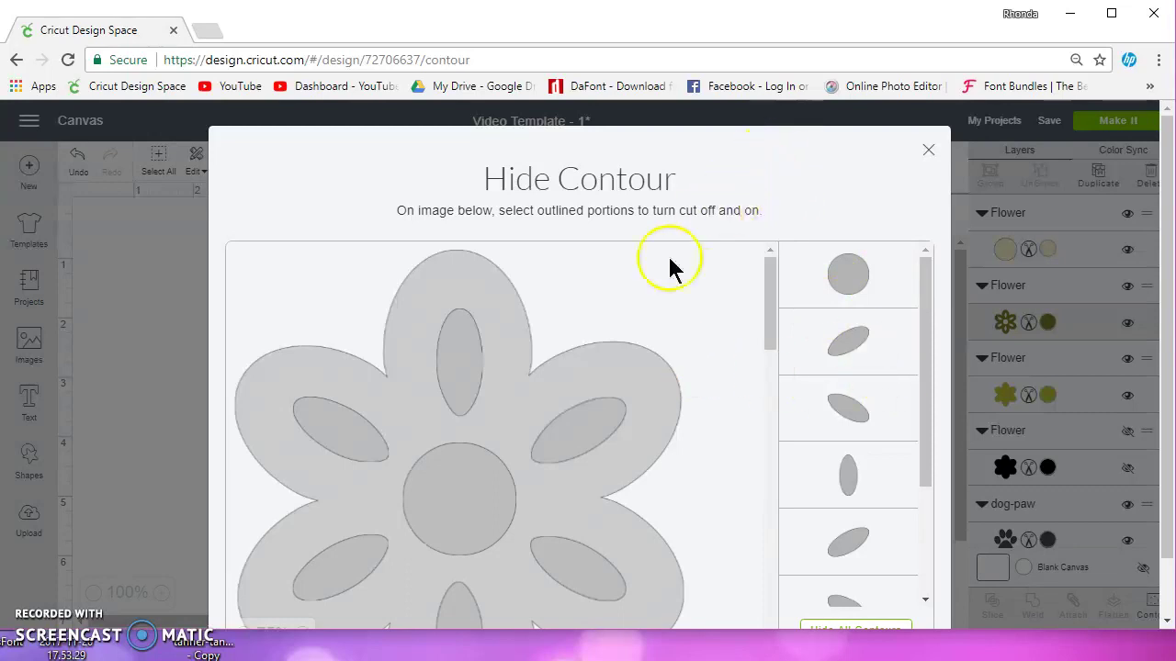
click(612, 349)
scroll(578, 402, down, 3)
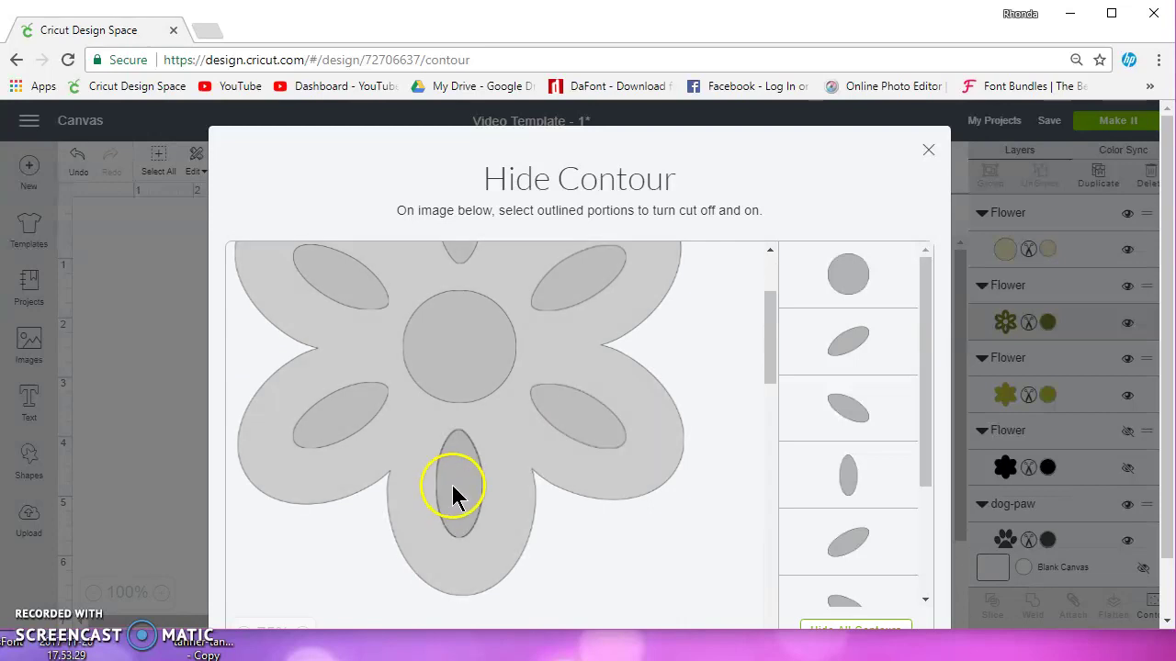
click(582, 432)
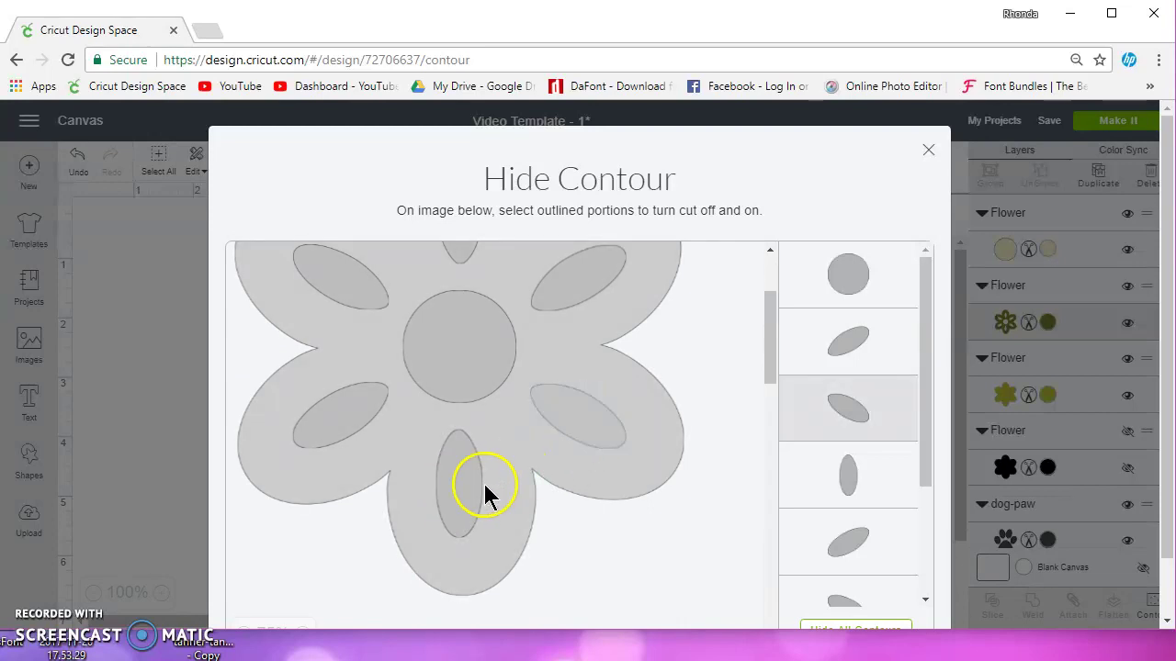
click(466, 479)
click(384, 412)
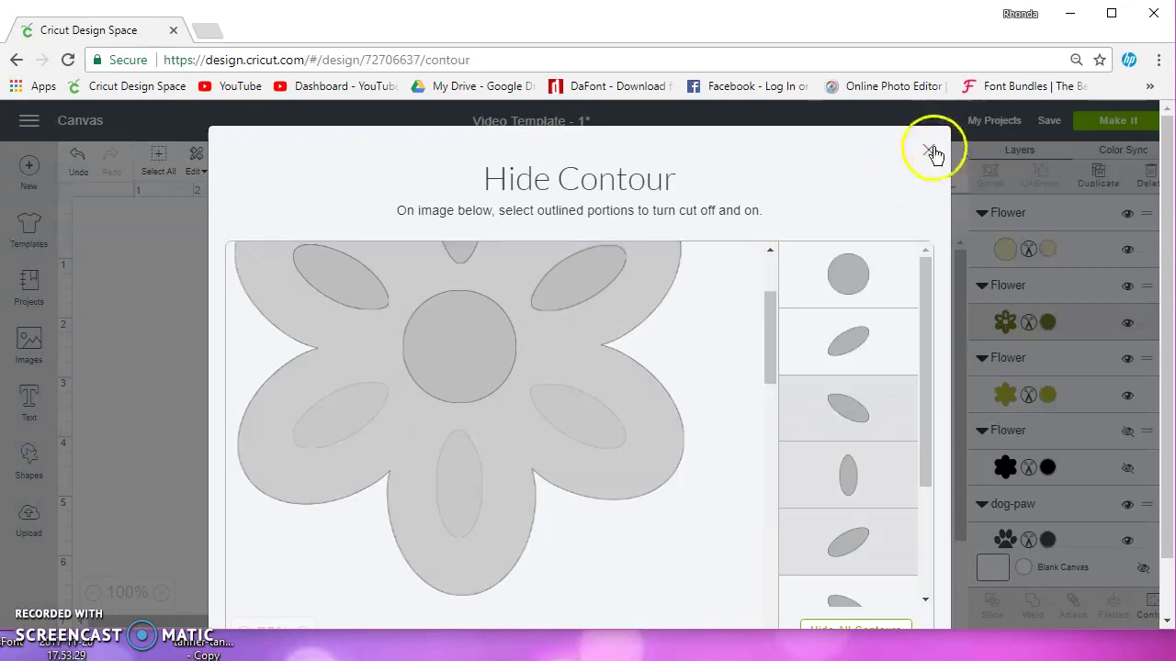
click(929, 149)
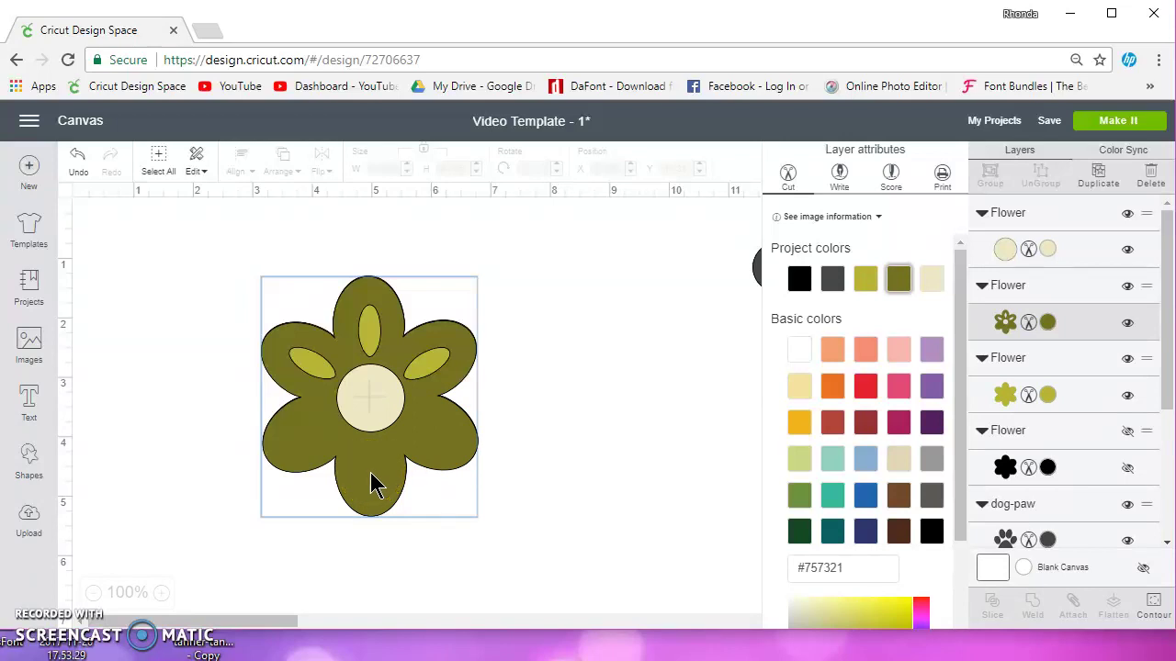
Reopen Contour to restore the bottom oval's cut line and hide the centre circle.
click(391, 440)
click(1154, 607)
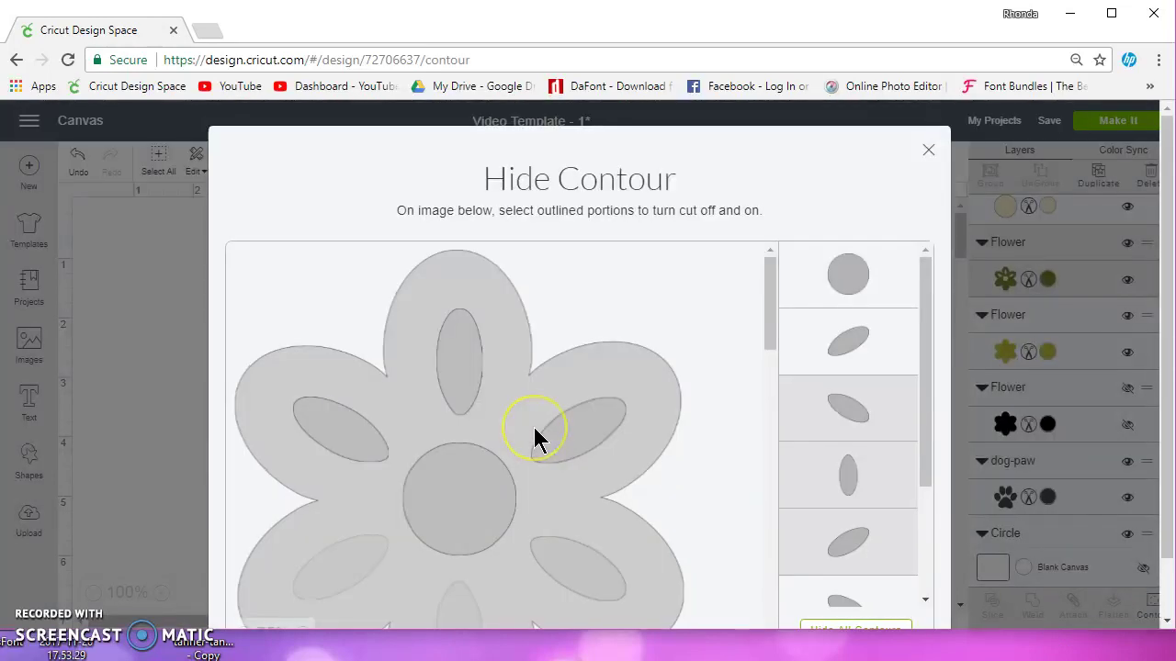
scroll(530, 417, down, 3)
scroll(475, 520, up, 1)
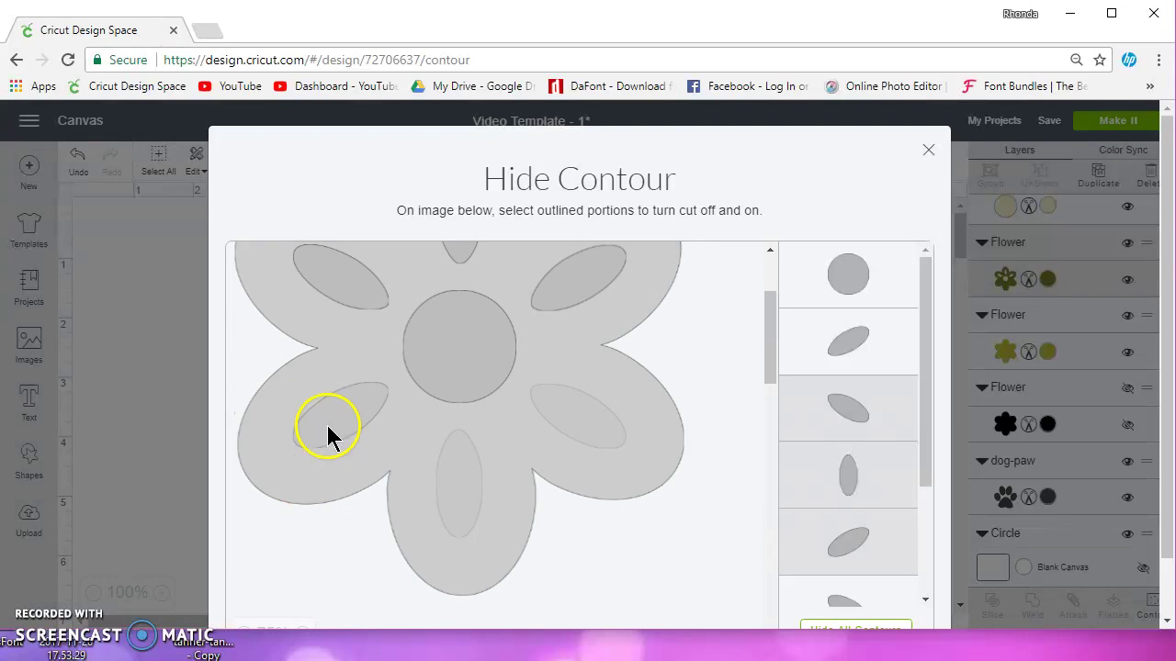
click(465, 476)
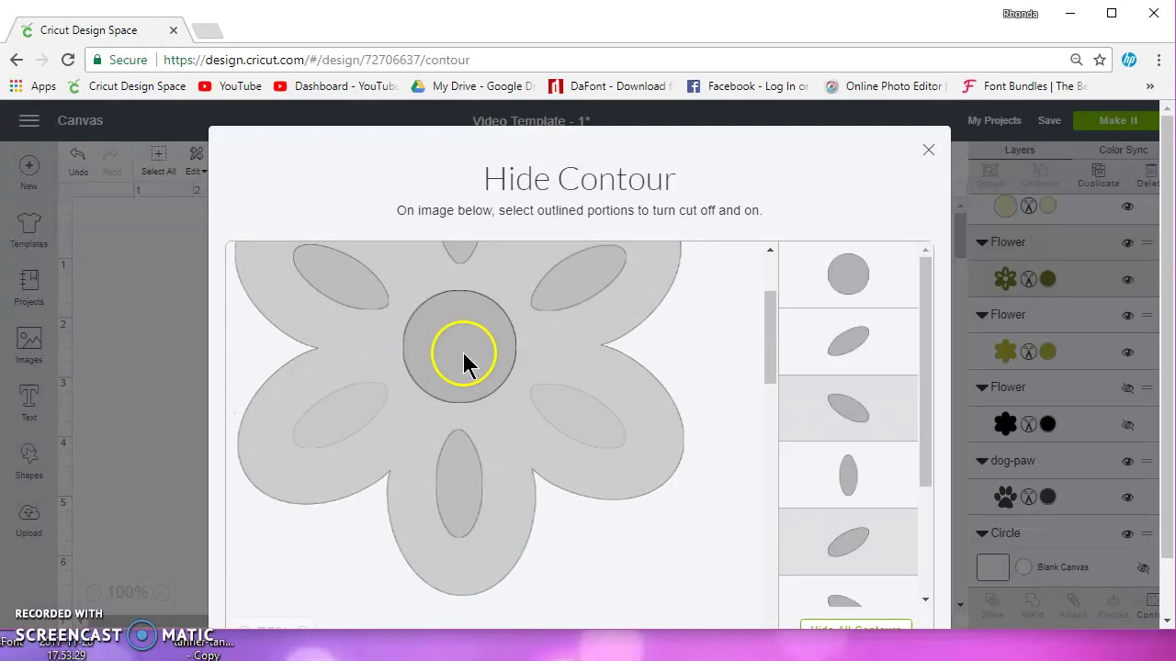
click(478, 387)
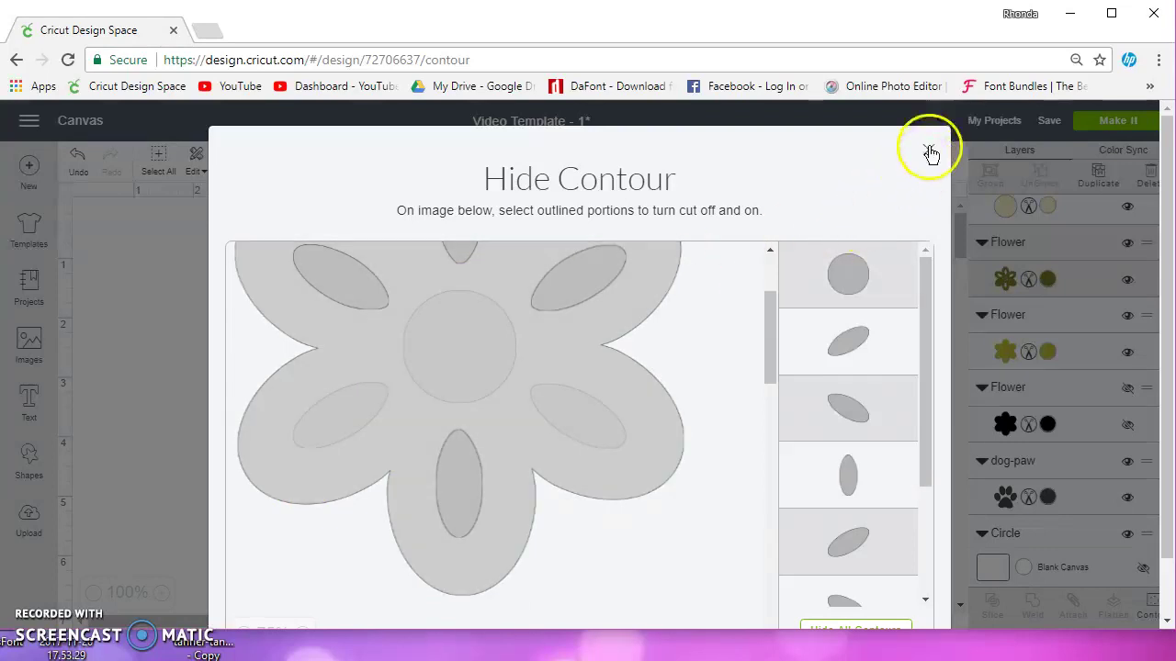
click(927, 149)
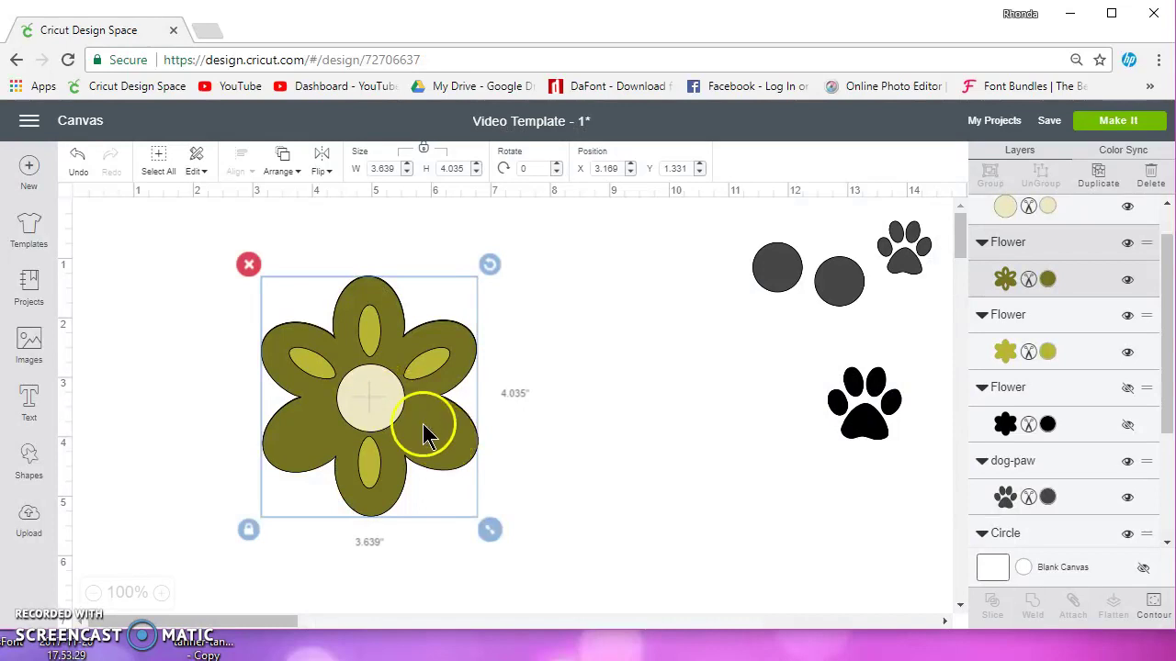
Drag the dark olive flower onto the light flower so they align, then box-select both.
drag(428, 432, 725, 414)
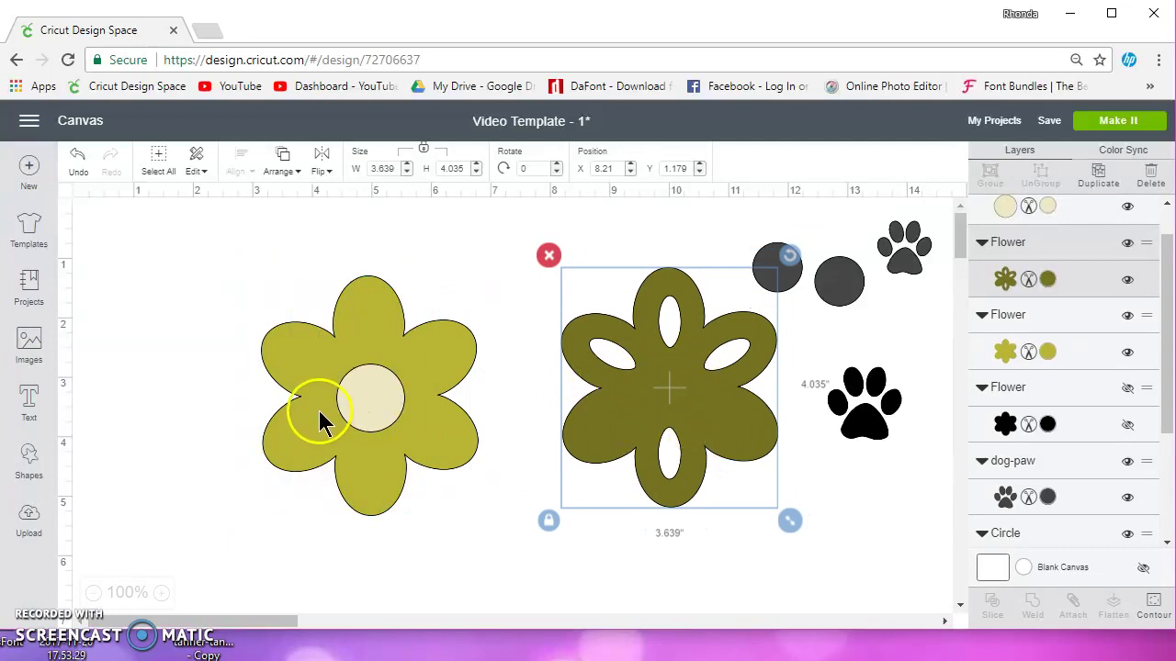
click(384, 400)
mouse_move(384, 401)
mouse_down()
mouse_move(249, 399)
mouse_move(401, 405)
mouse_move(380, 402)
mouse_up()
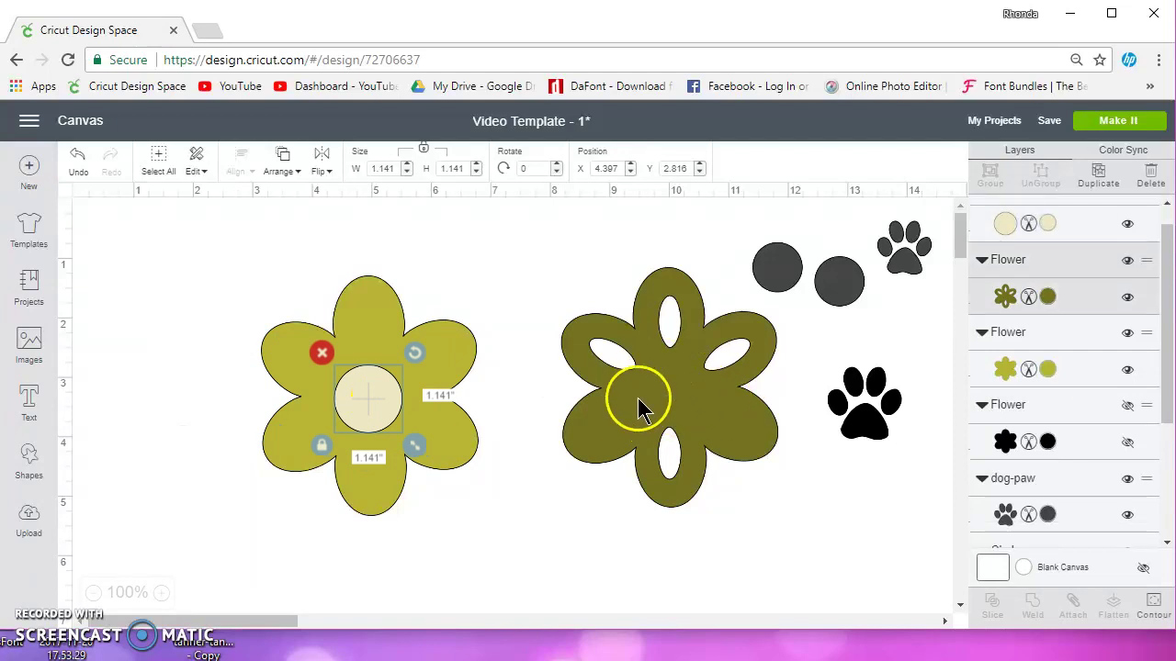
click(675, 418)
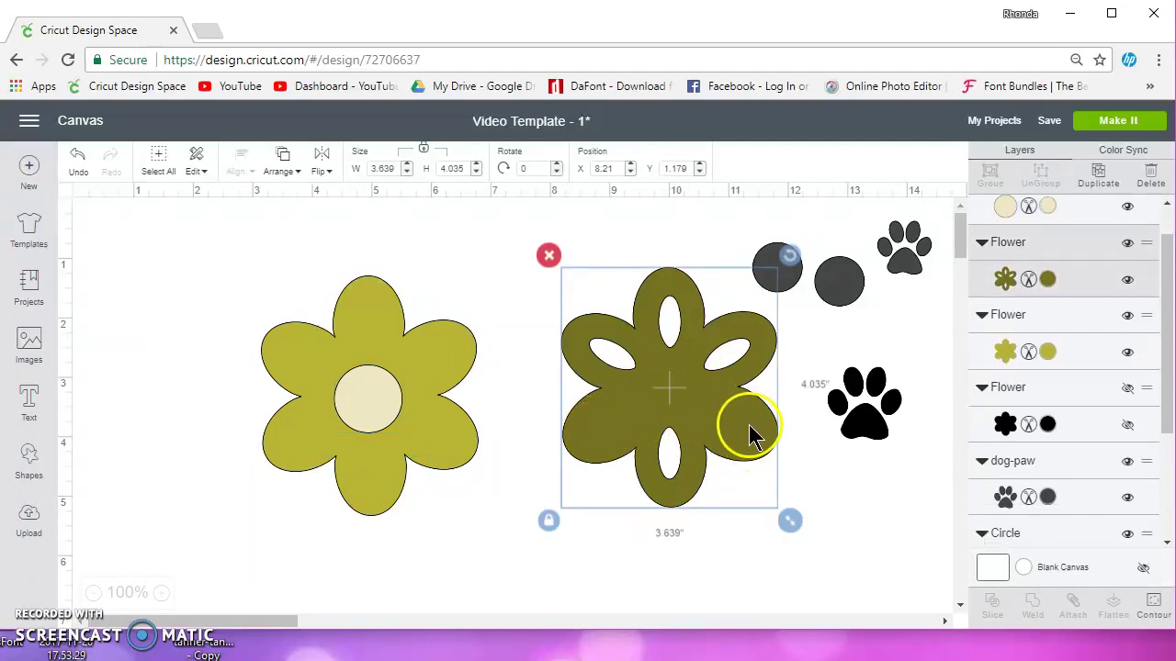
drag(749, 424, 447, 433)
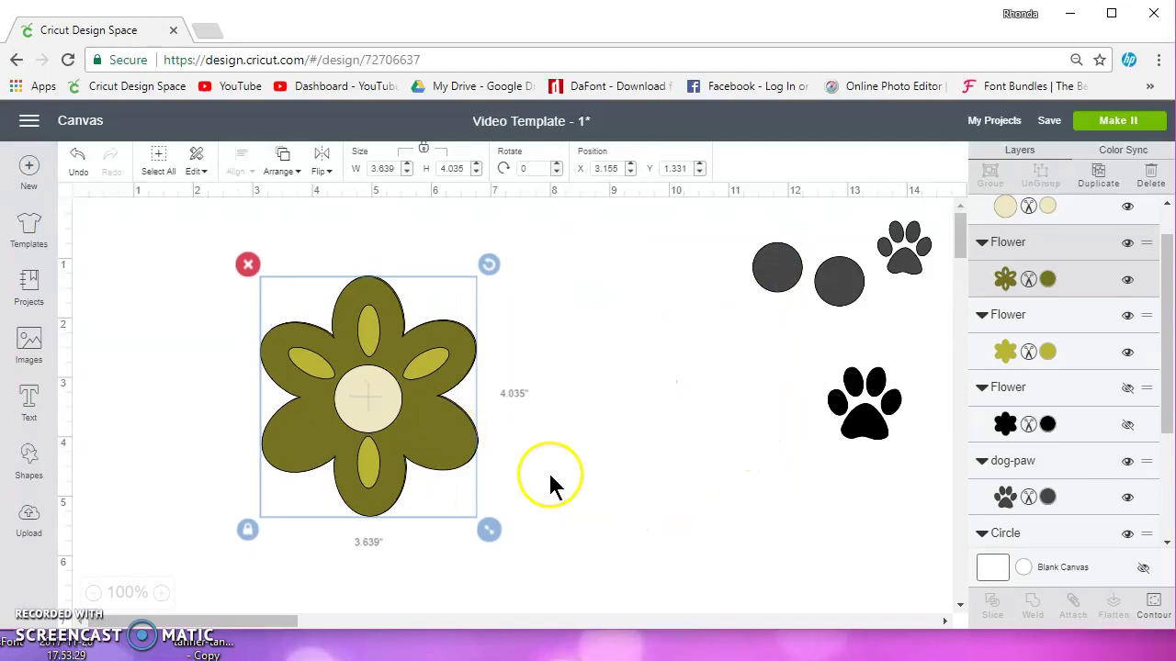
drag(542, 567, 237, 260)
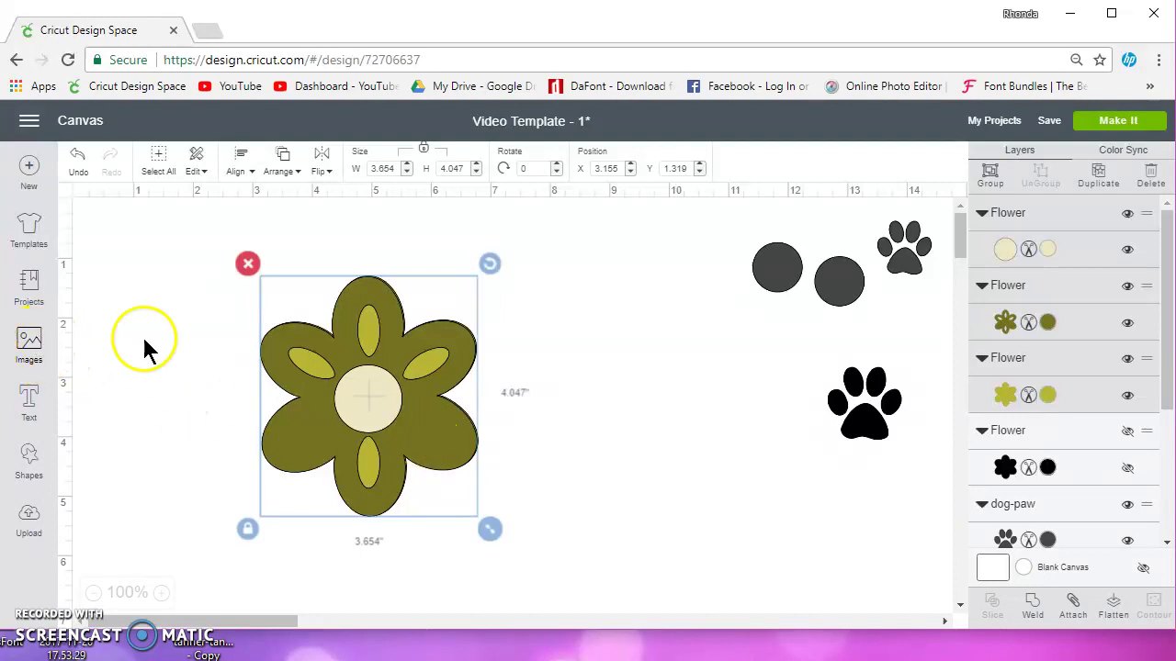
Insert the uploaded paw-print heart, Pine Branch and green bug images onto the canvas.
click(28, 519)
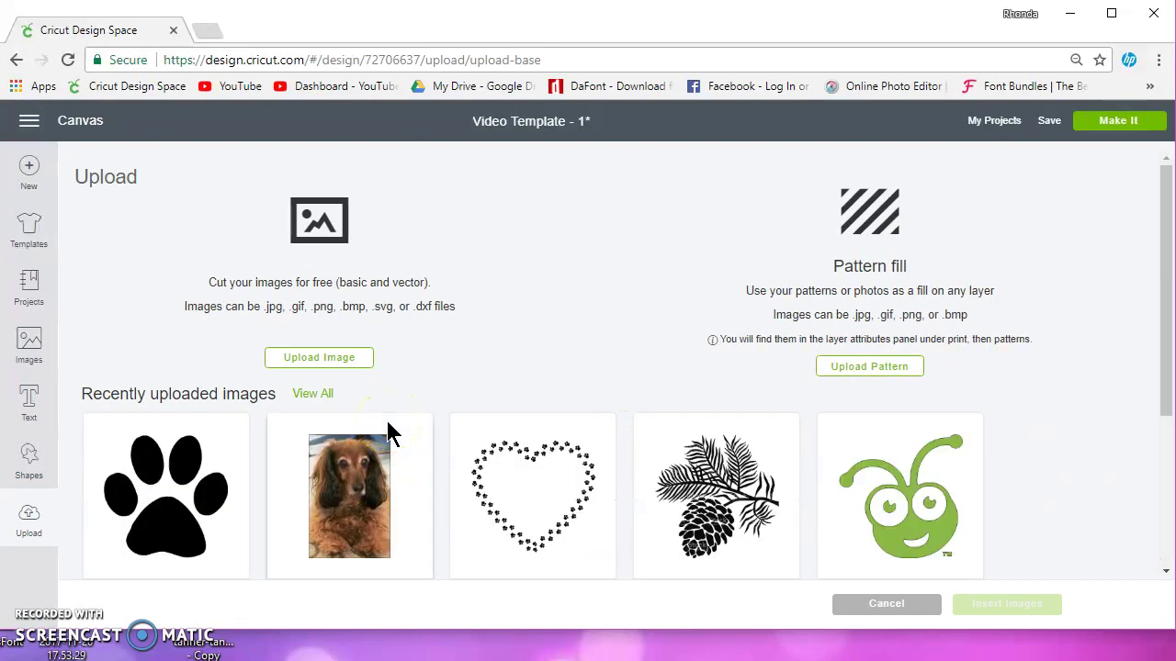
click(560, 449)
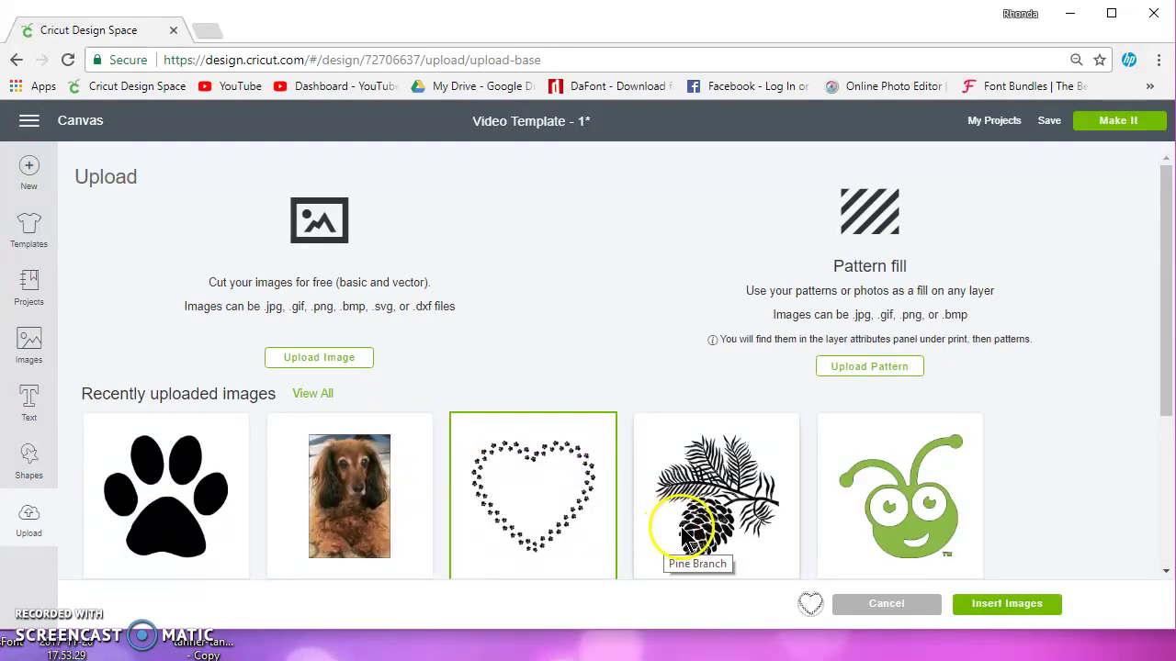
click(739, 491)
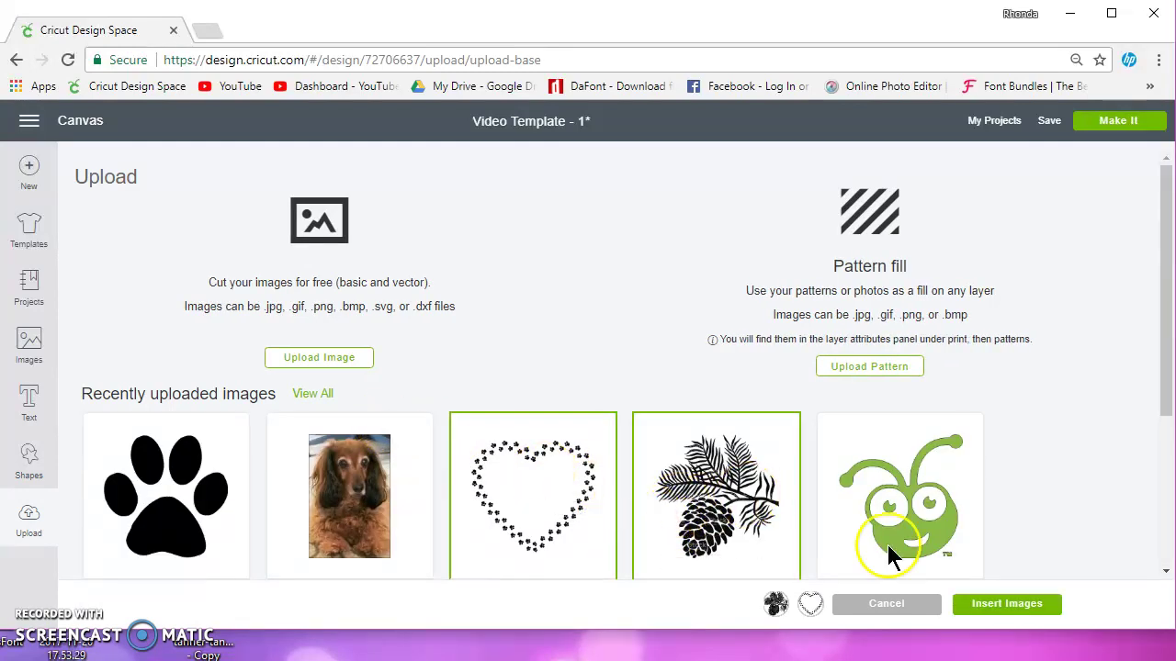
scroll(750, 432, down, 3)
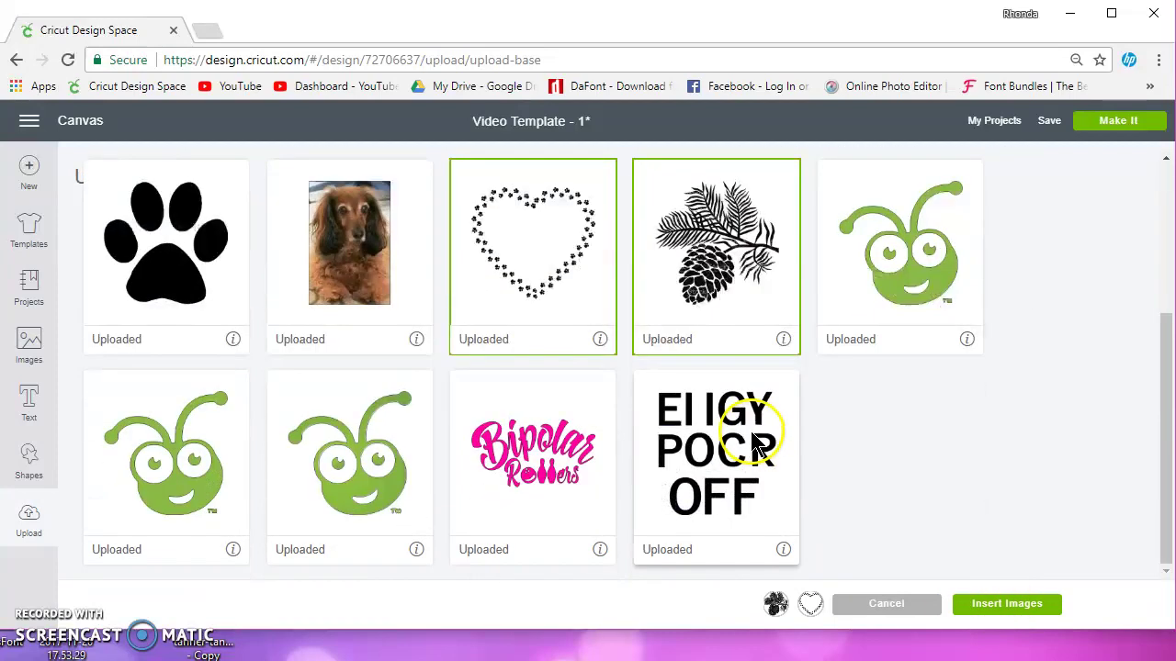
click(900, 262)
click(1009, 606)
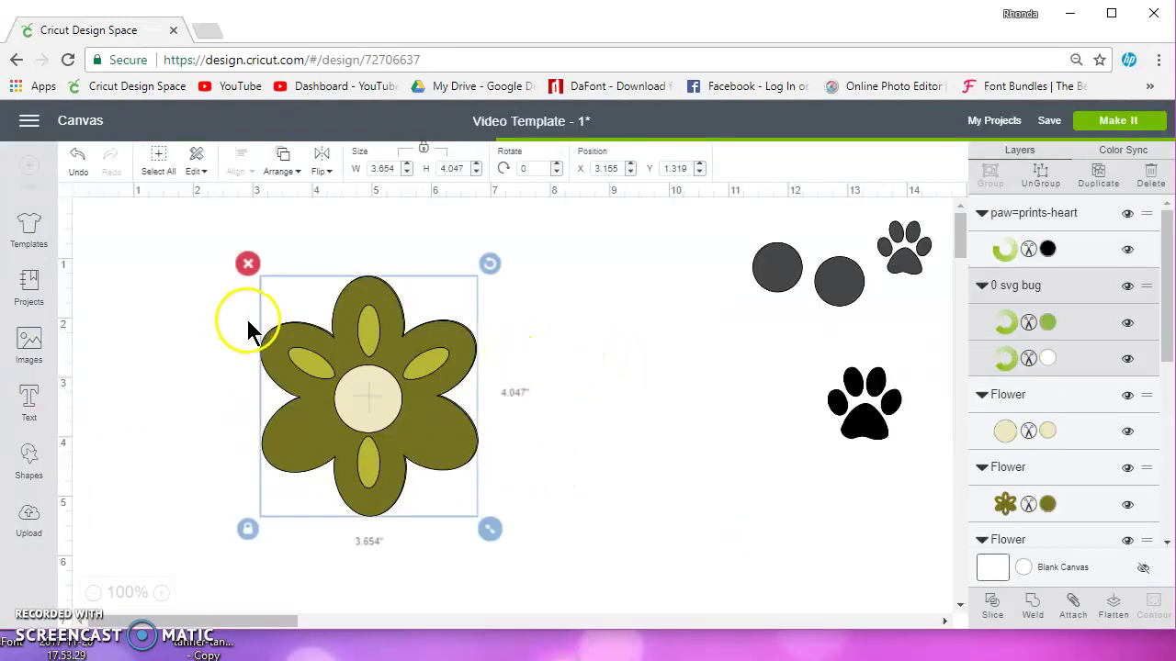
Delete the bug, Pine Branch, flower and paw-print heart from the canvas.
click(244, 263)
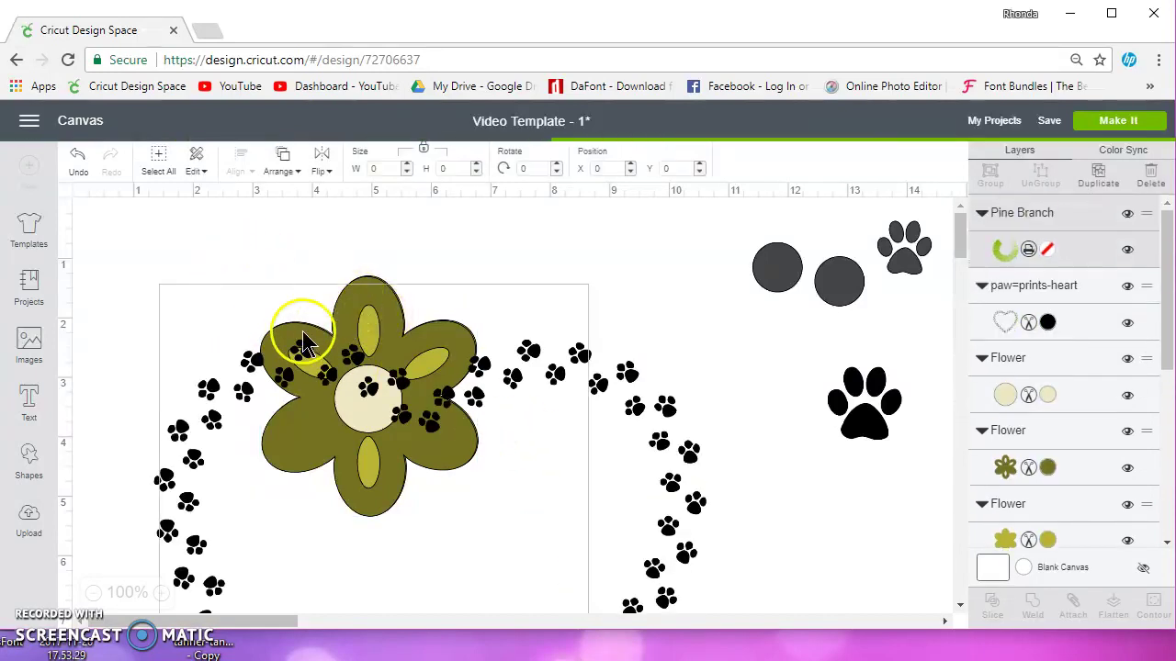
click(145, 269)
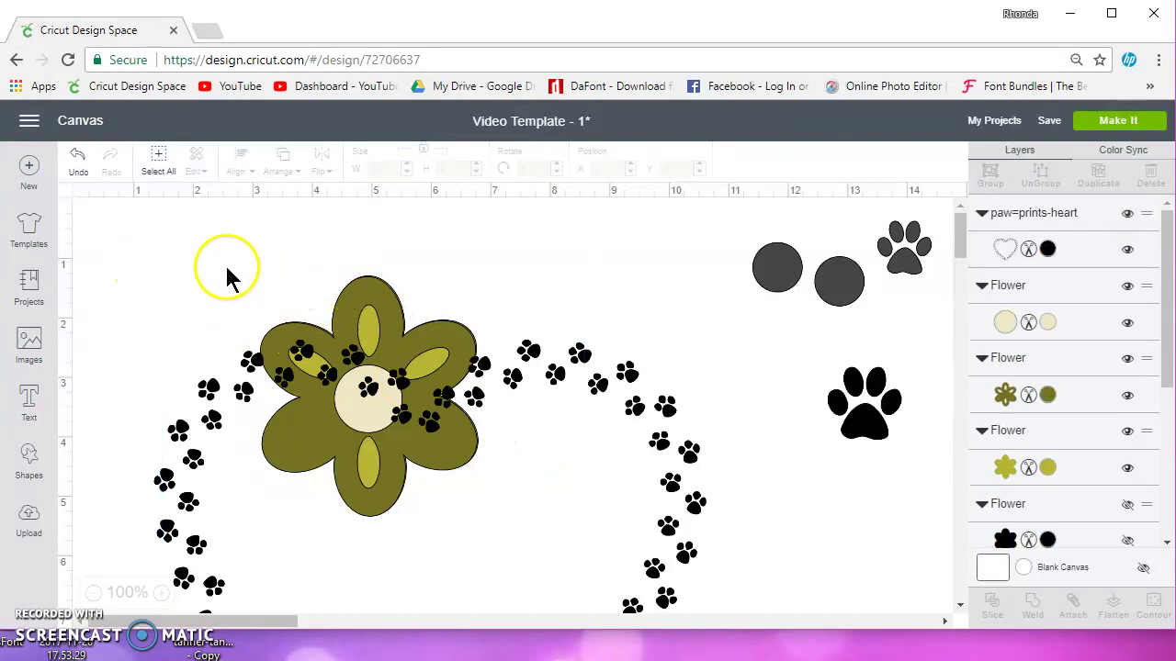
drag(215, 262, 536, 557)
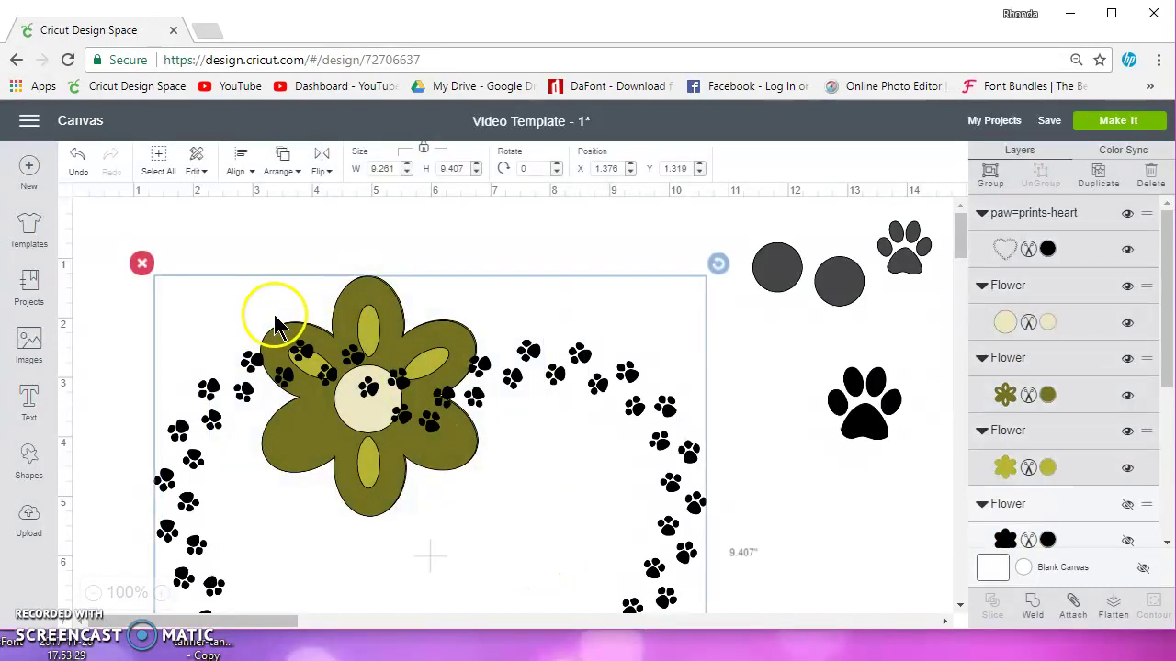
click(141, 262)
scroll(513, 395, down, 10)
scroll(516, 398, up, 10)
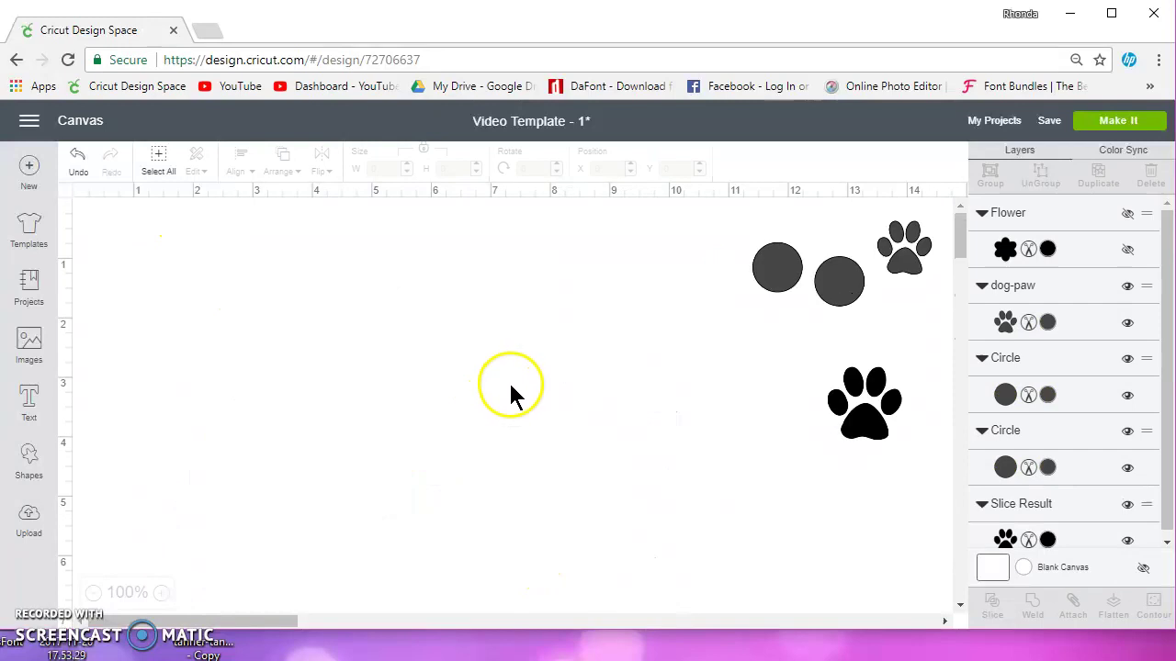
Insert the uploaded green bug image and move it up and left on the canvas.
drag(265, 627, 92, 609)
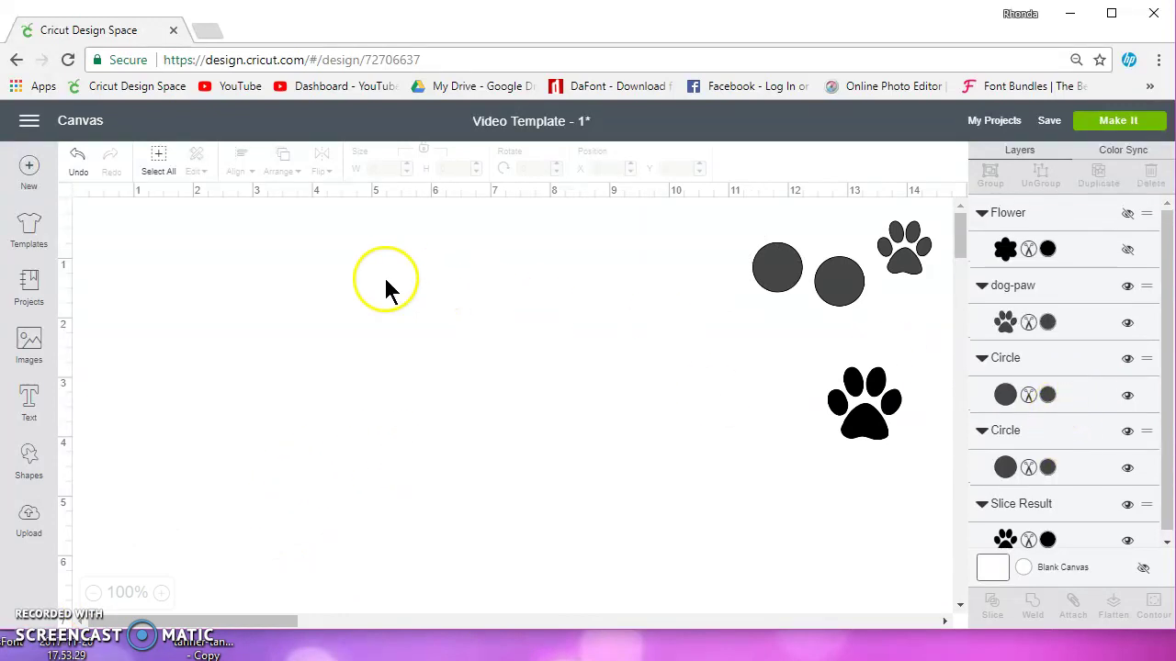
click(30, 517)
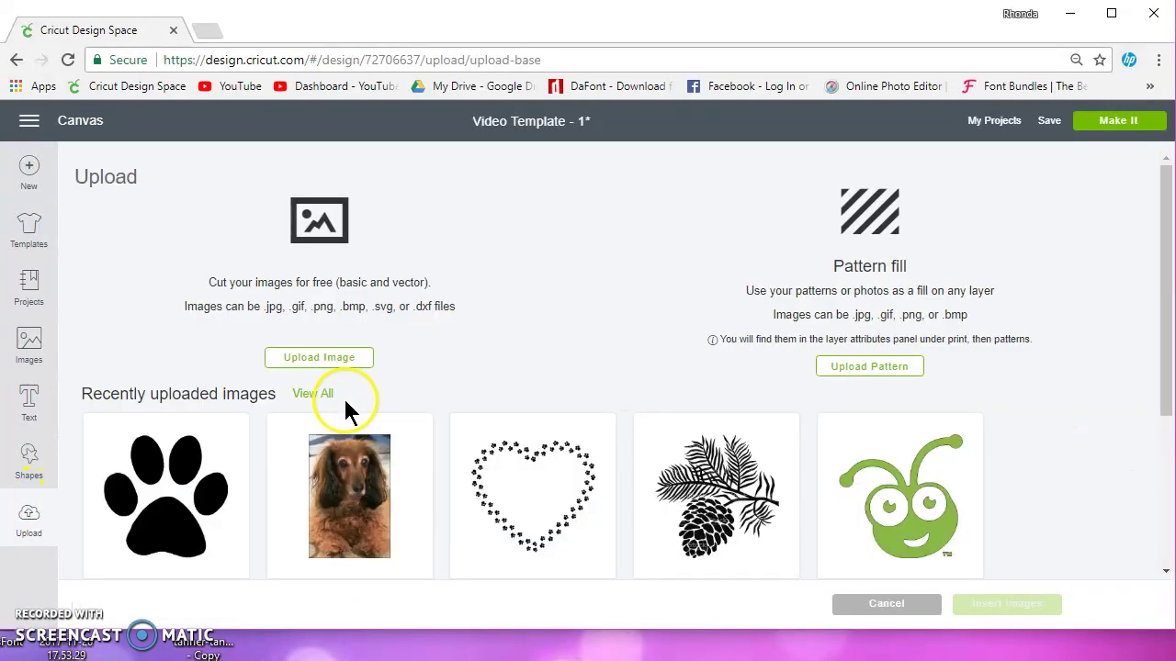
click(824, 499)
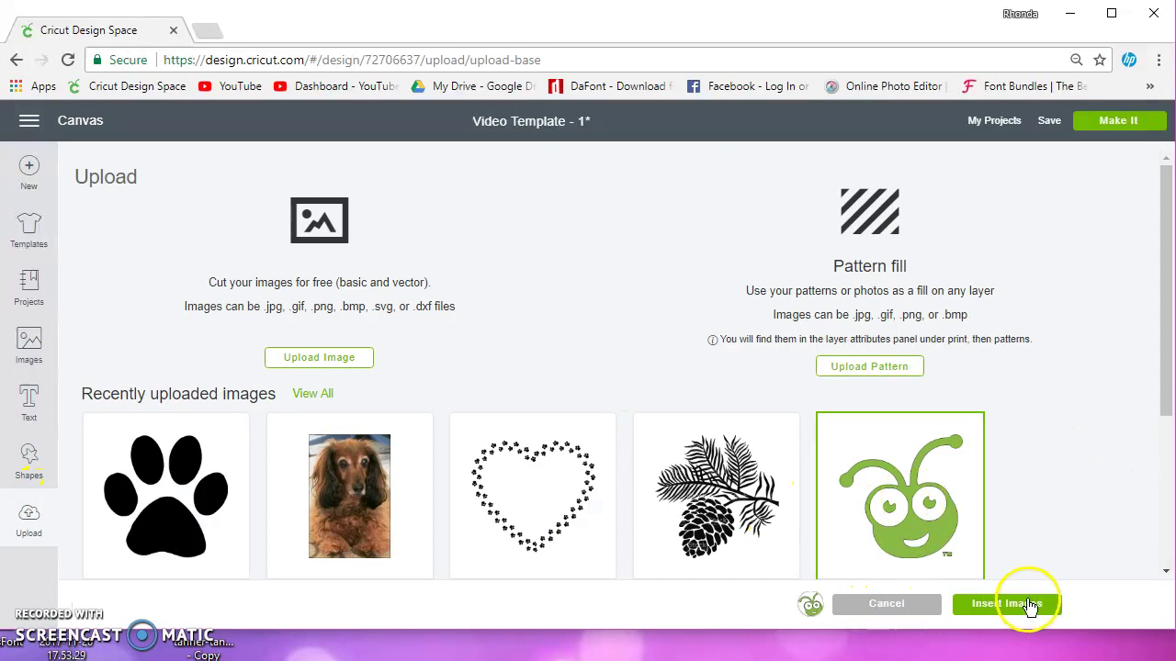
click(1007, 603)
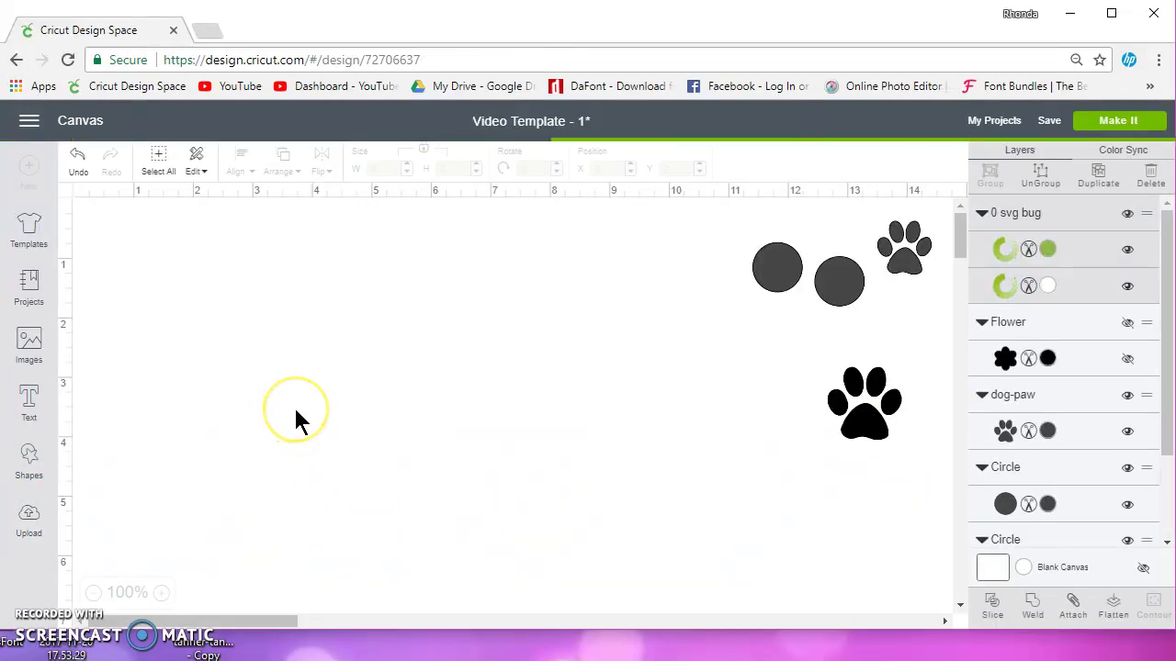
drag(547, 476, 446, 391)
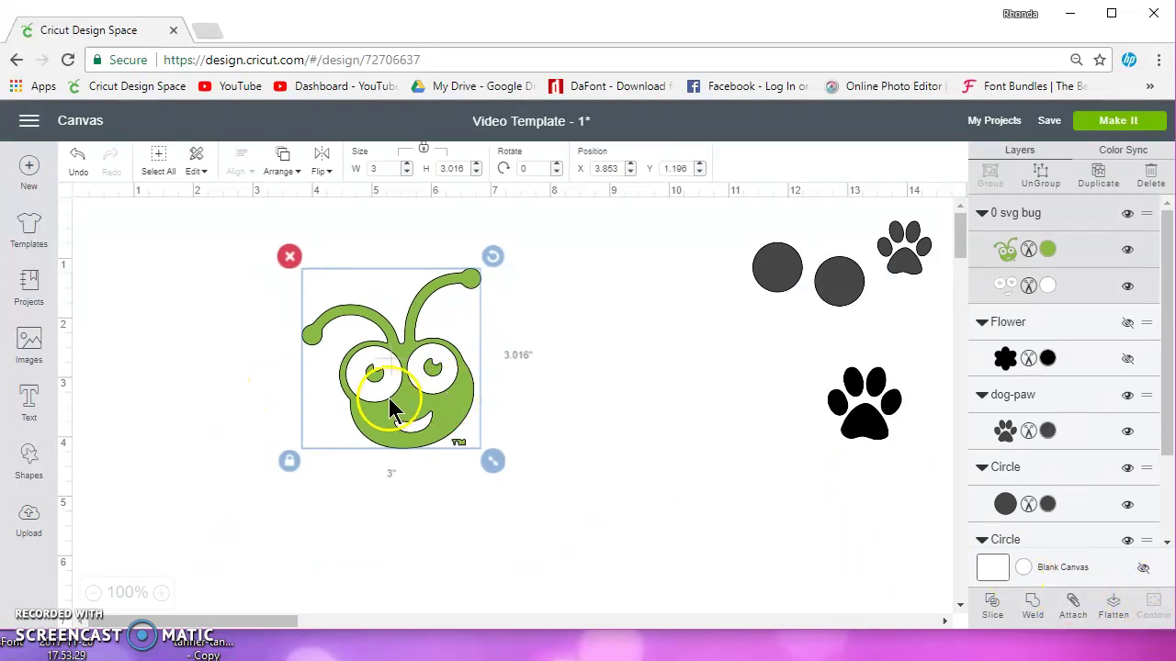
Ungroup the bug into two layers and open Contour for the green bug layer.
click(1038, 173)
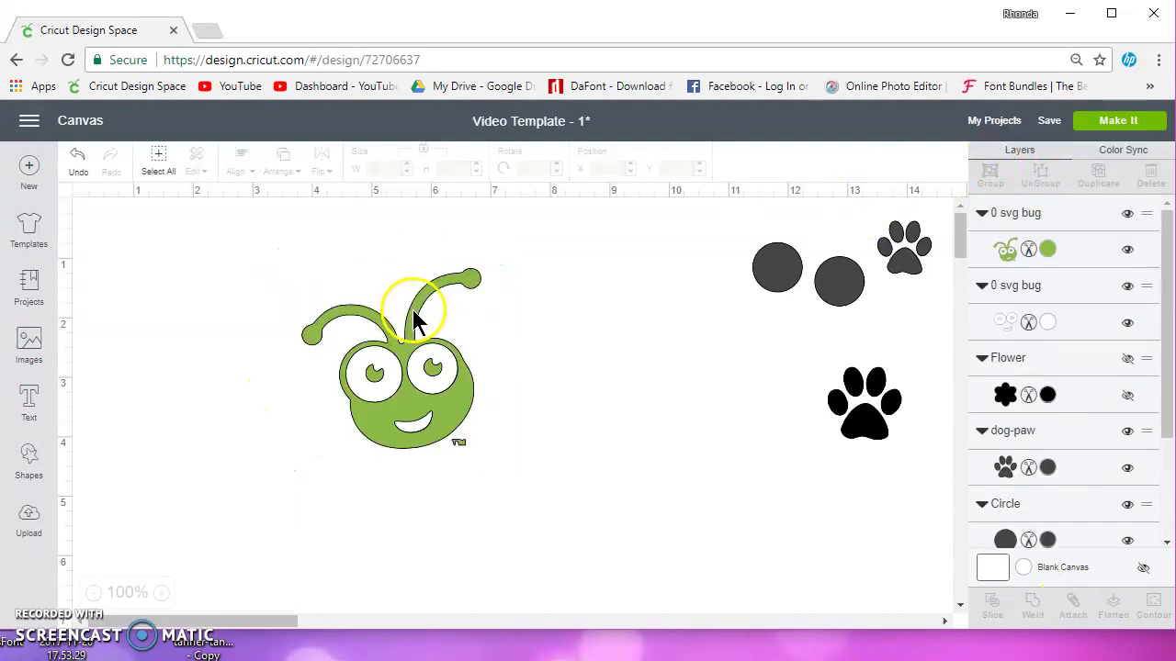
click(454, 381)
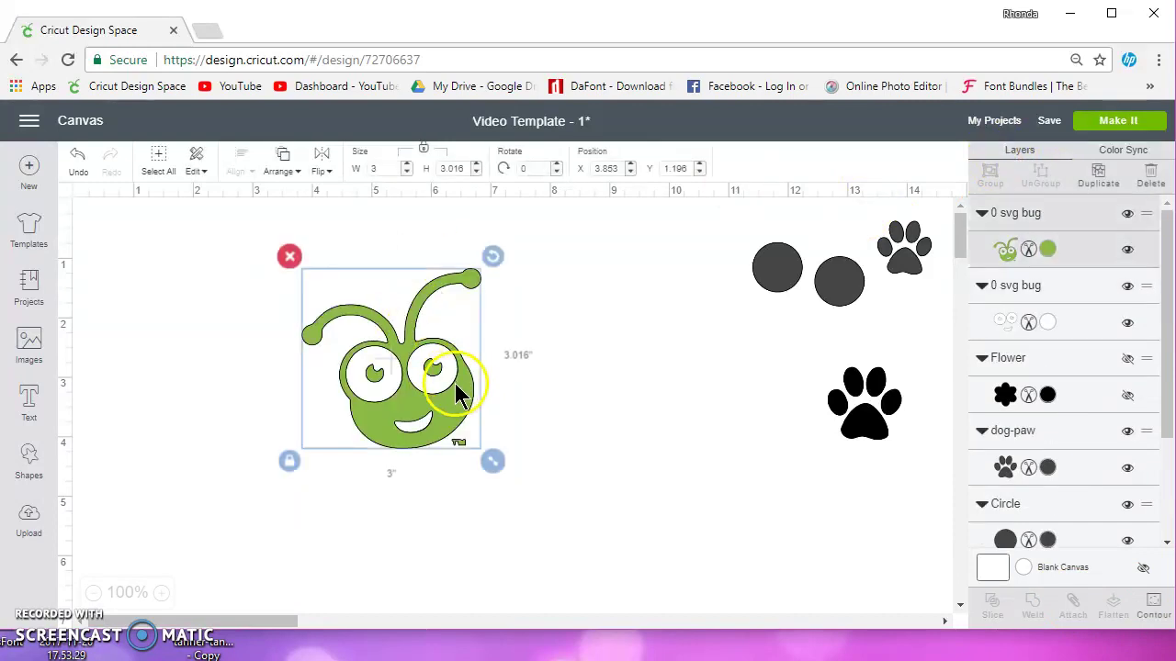
click(1154, 606)
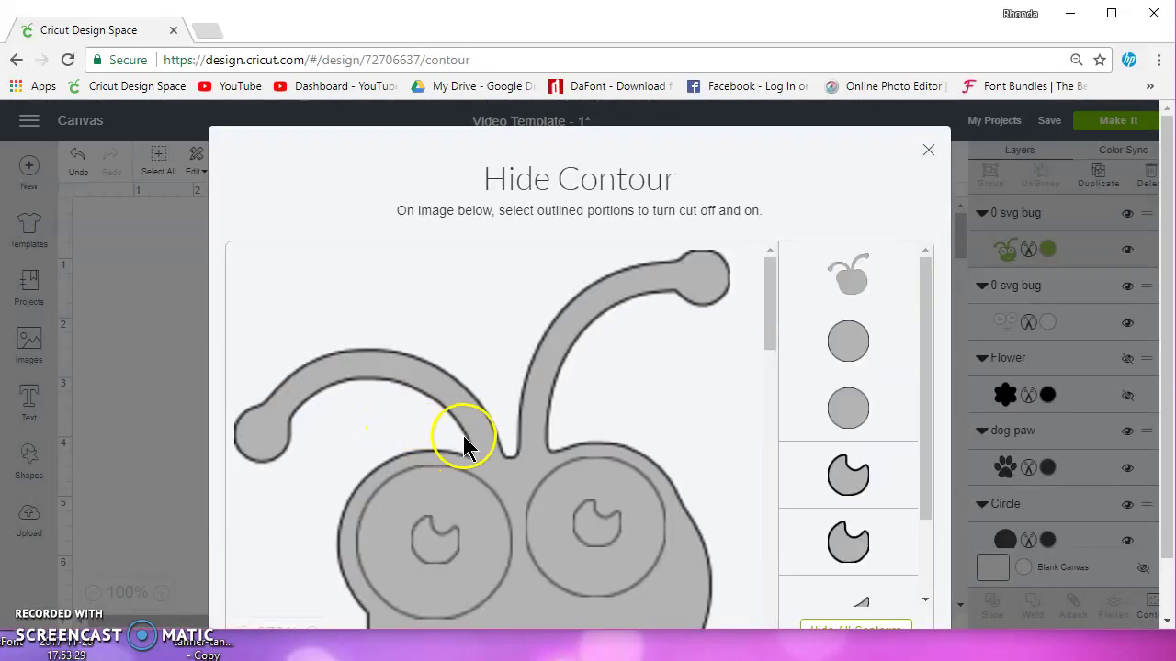
Review the bug's contour list with its smile cut line hidden, then return to the canvas.
scroll(464, 446, down, 4)
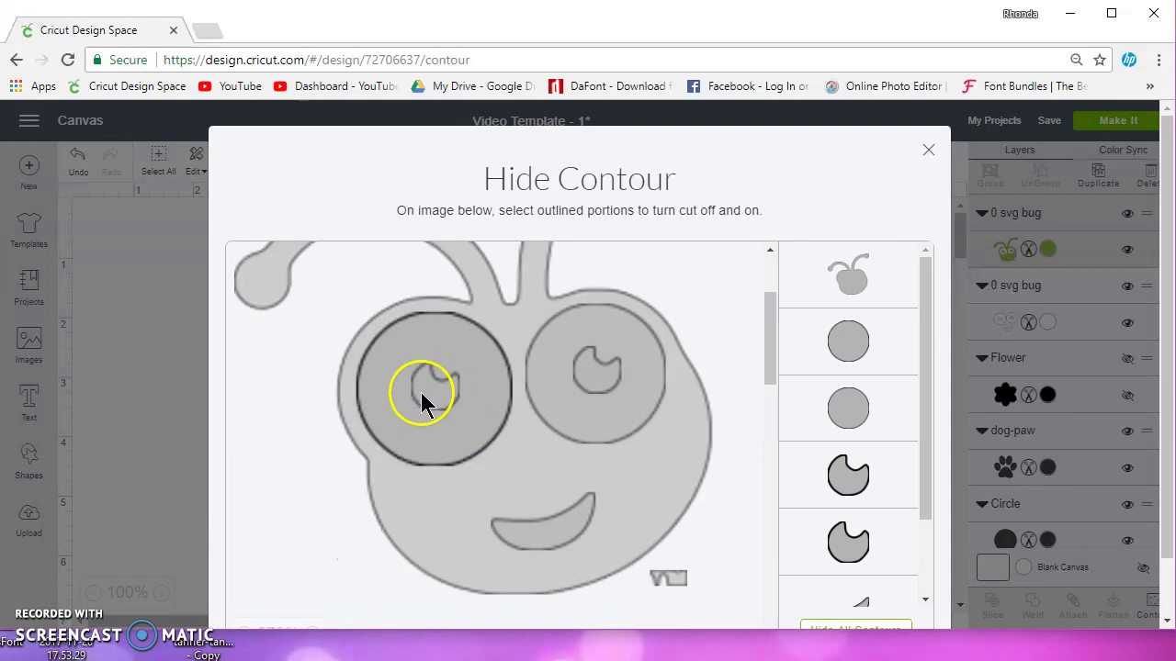
scroll(416, 423, down, 3)
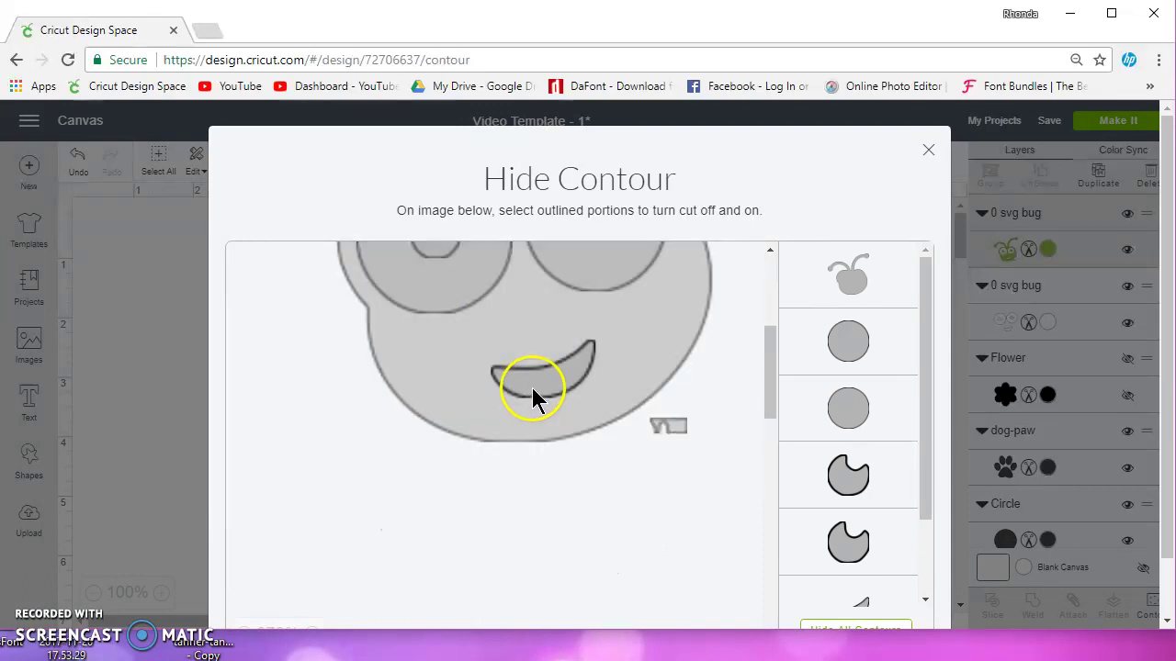
scroll(835, 422, down, 2)
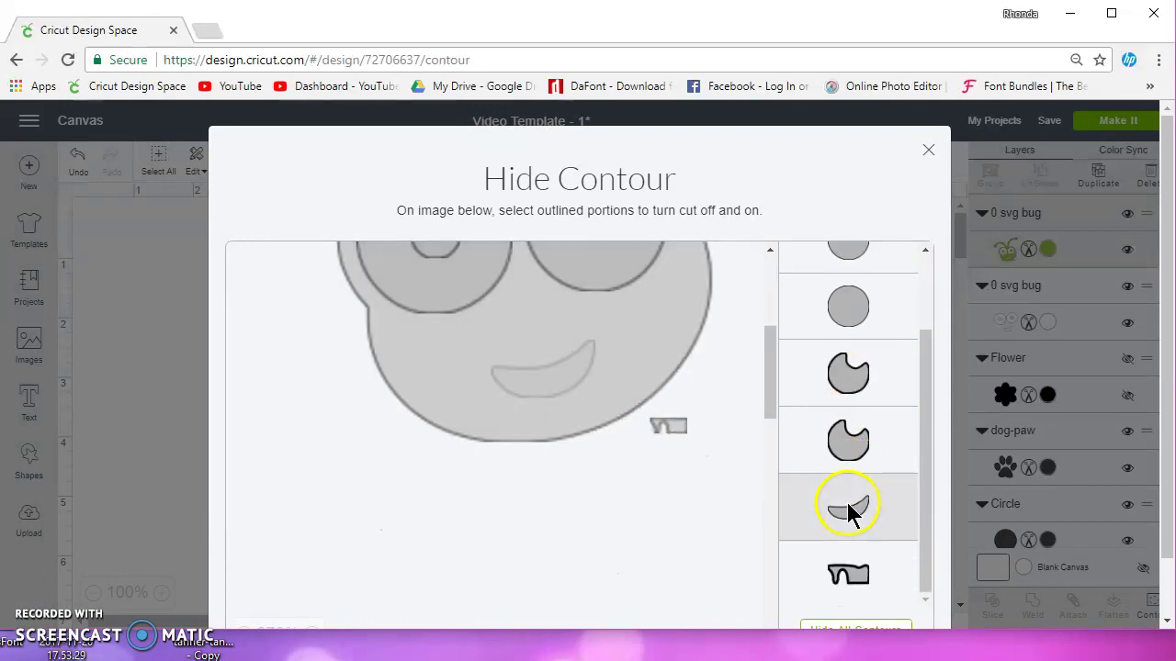
click(928, 149)
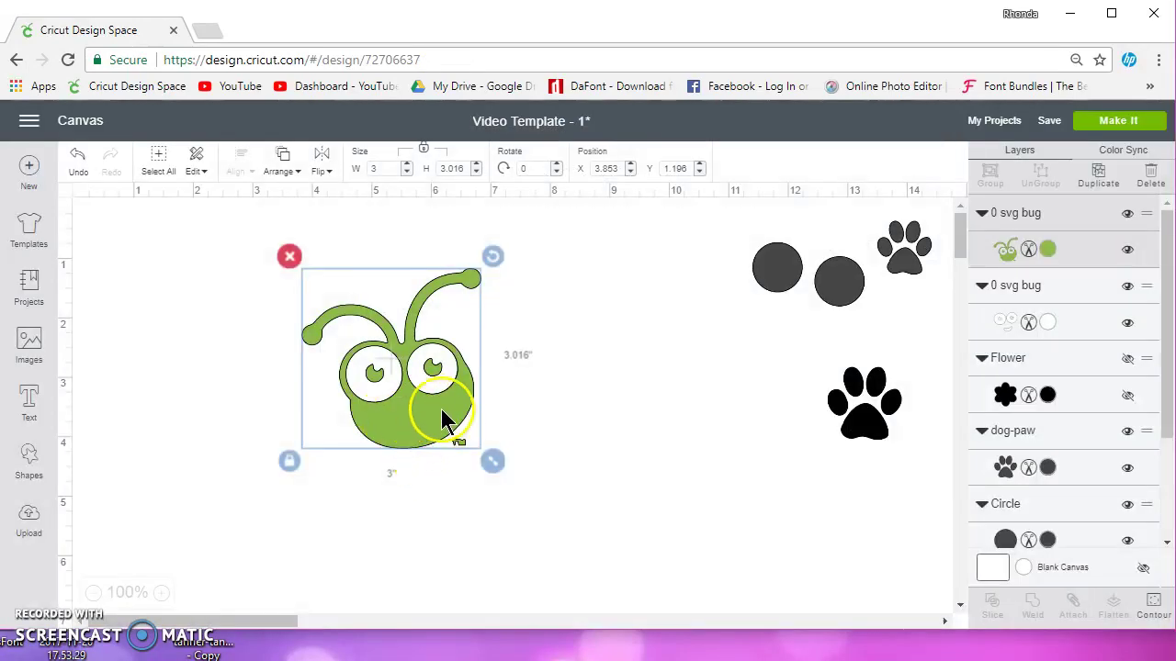
Box-select both layers of the green bug and delete them with the red X.
drag(210, 236, 536, 475)
click(293, 257)
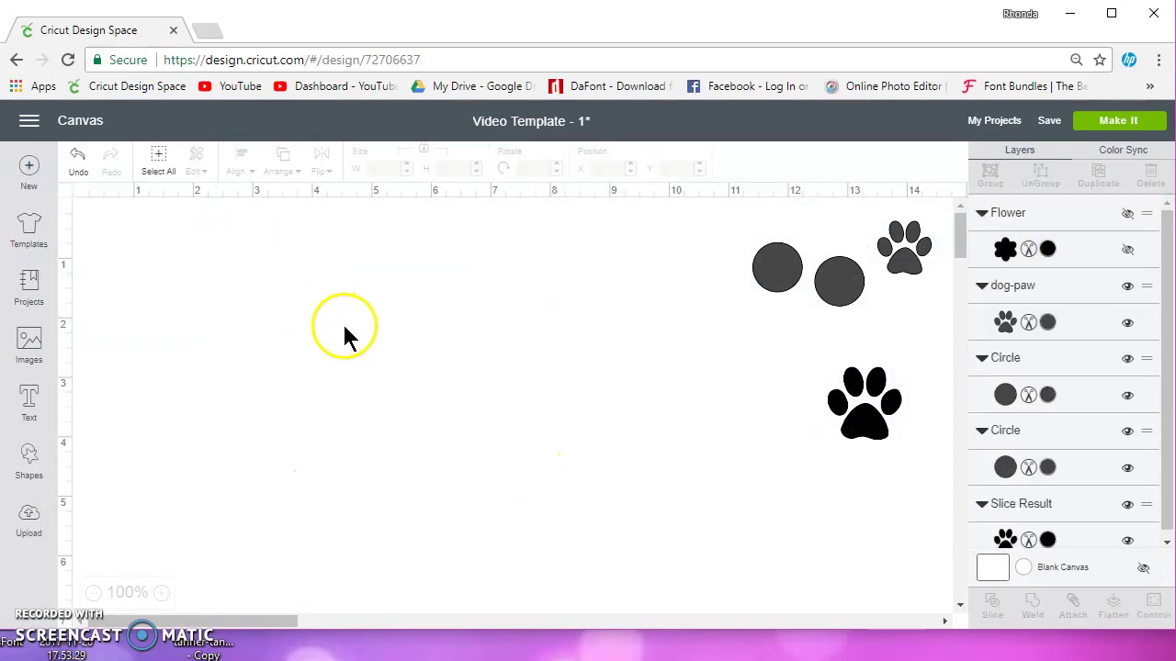